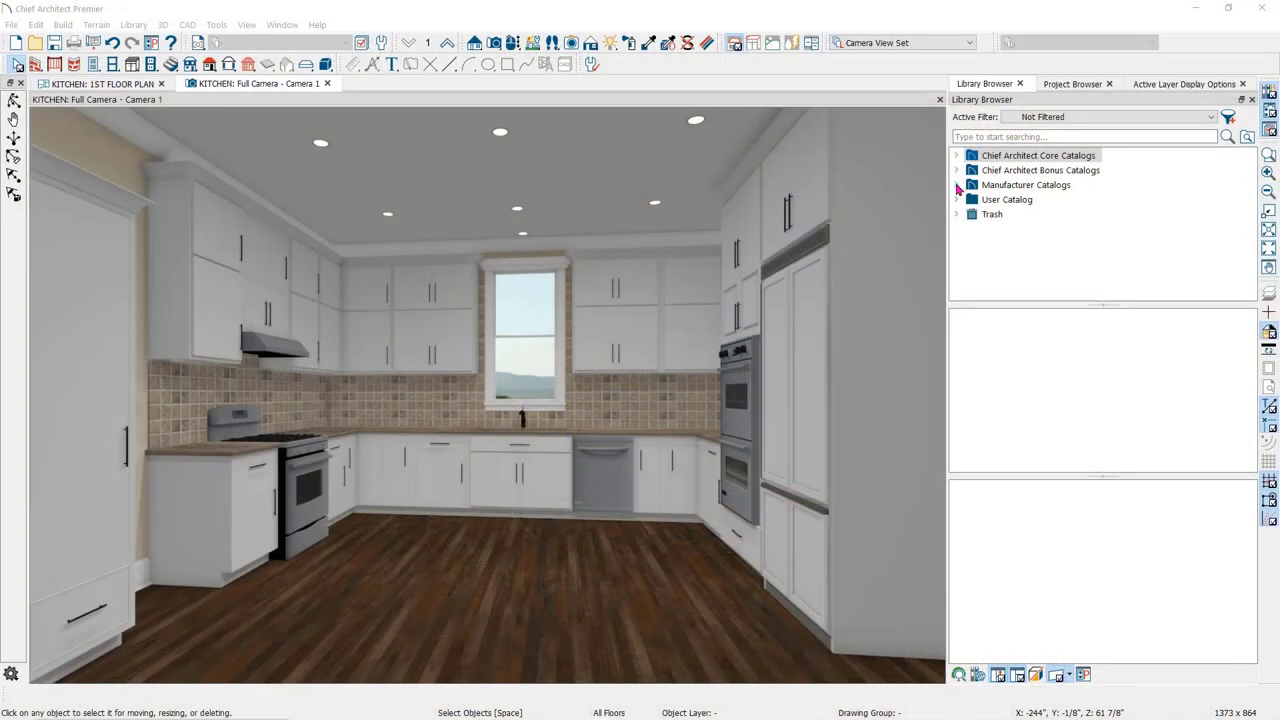
Step: Find the Kemper Cabinets folder in the Manufacturer Catalogs and expand it to view its categories
scroll(1032, 213, down, 5)
scroll(1032, 213, down, 4)
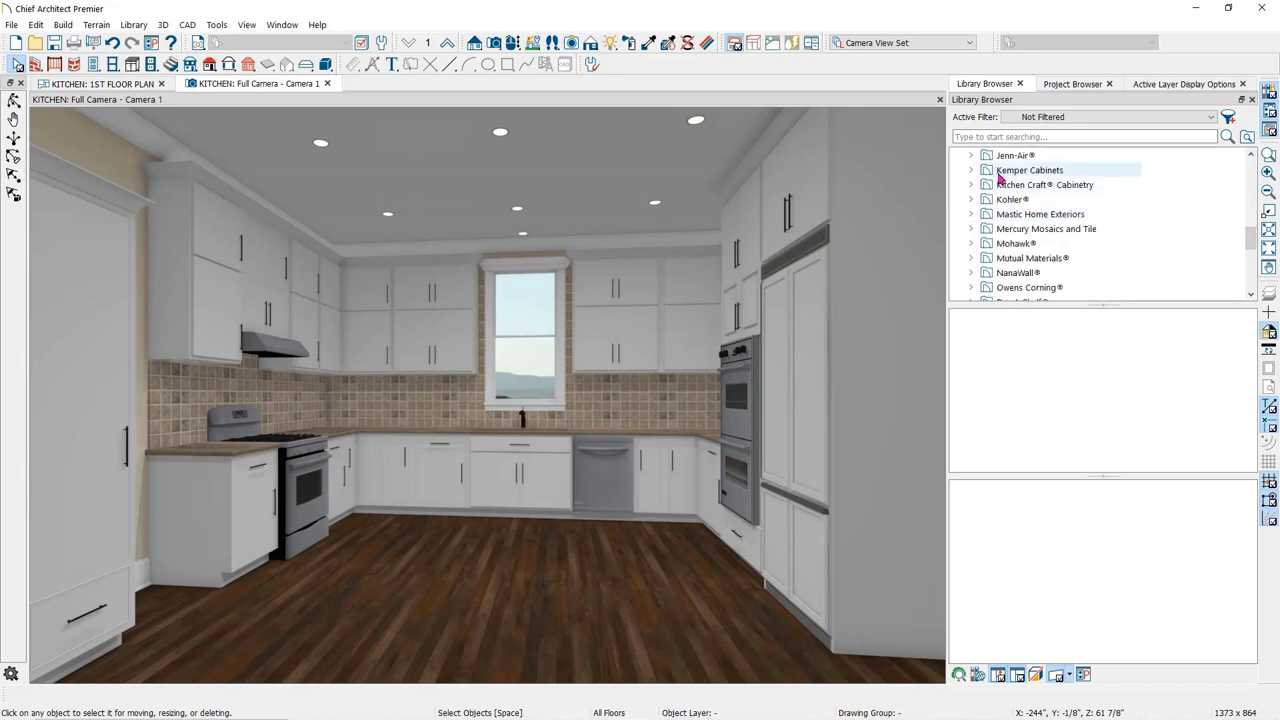
click(1020, 170)
click(970, 171)
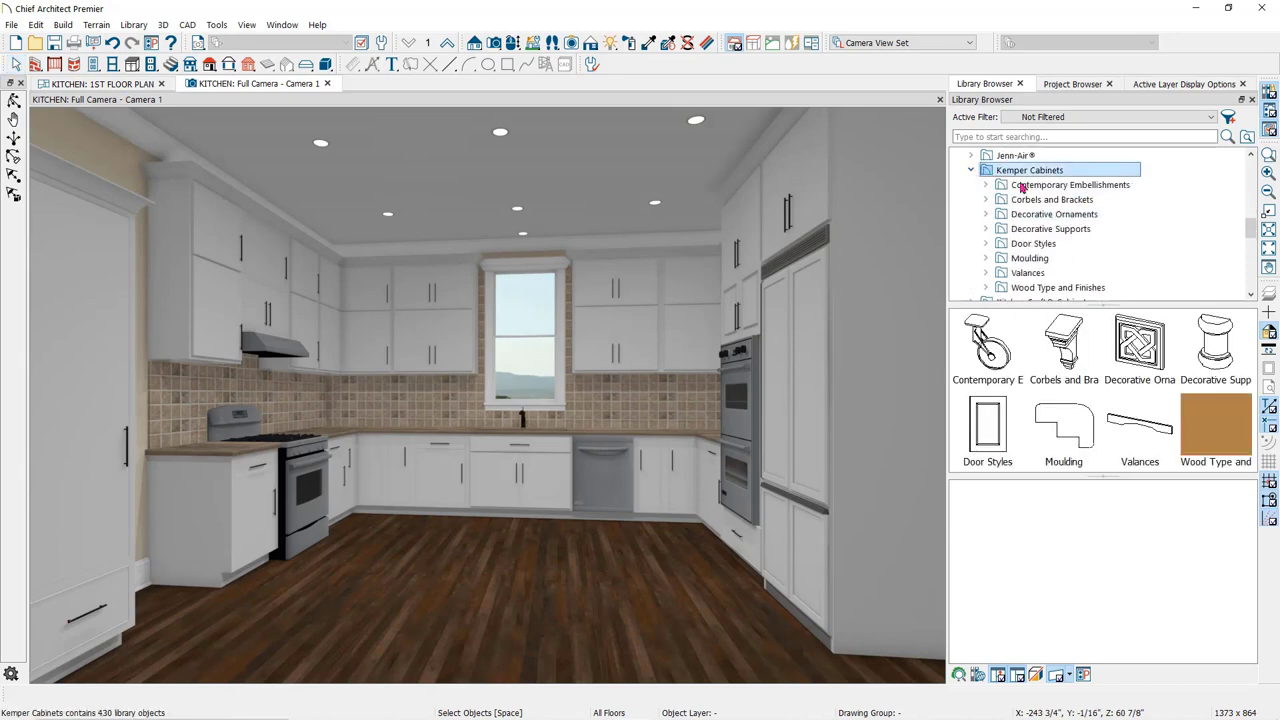
scroll(1168, 241, down, 1)
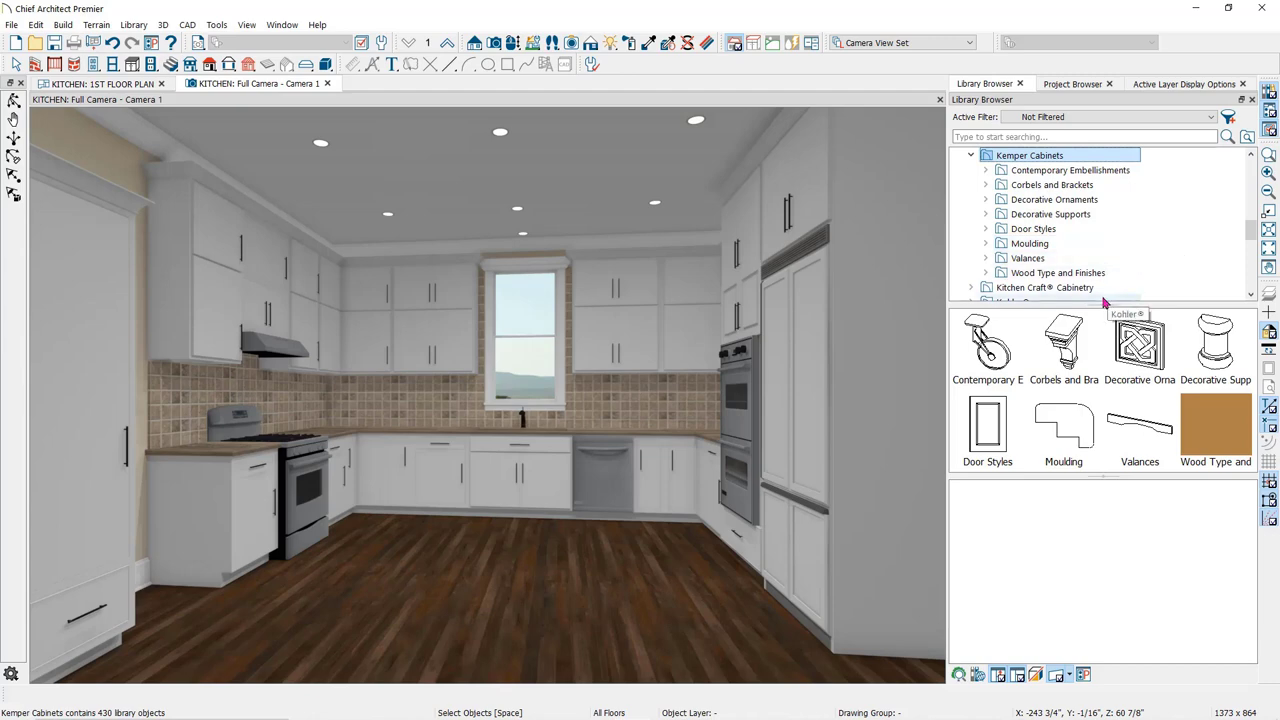
Step: Open the online 3D Library, browse its Cabinets category and download the Homecrest Cabinetry catalog for X12 / 2021
click(977, 676)
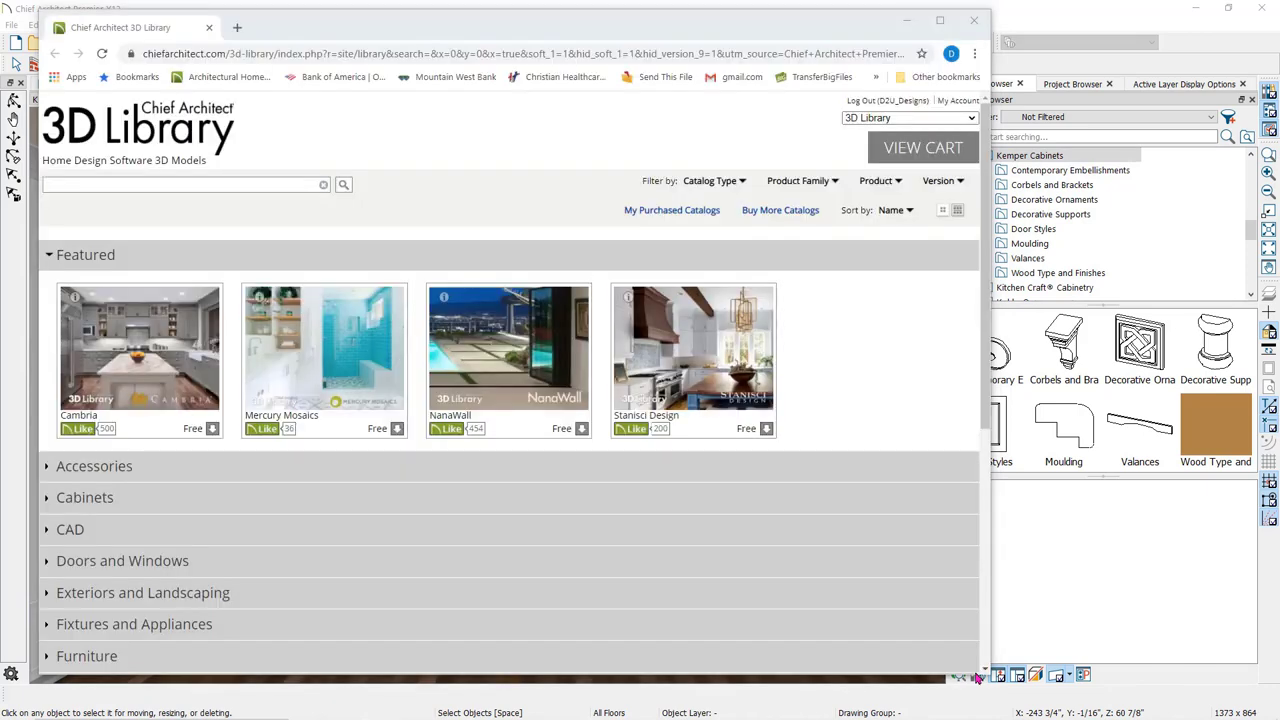
click(47, 505)
scroll(150, 512, down, 2)
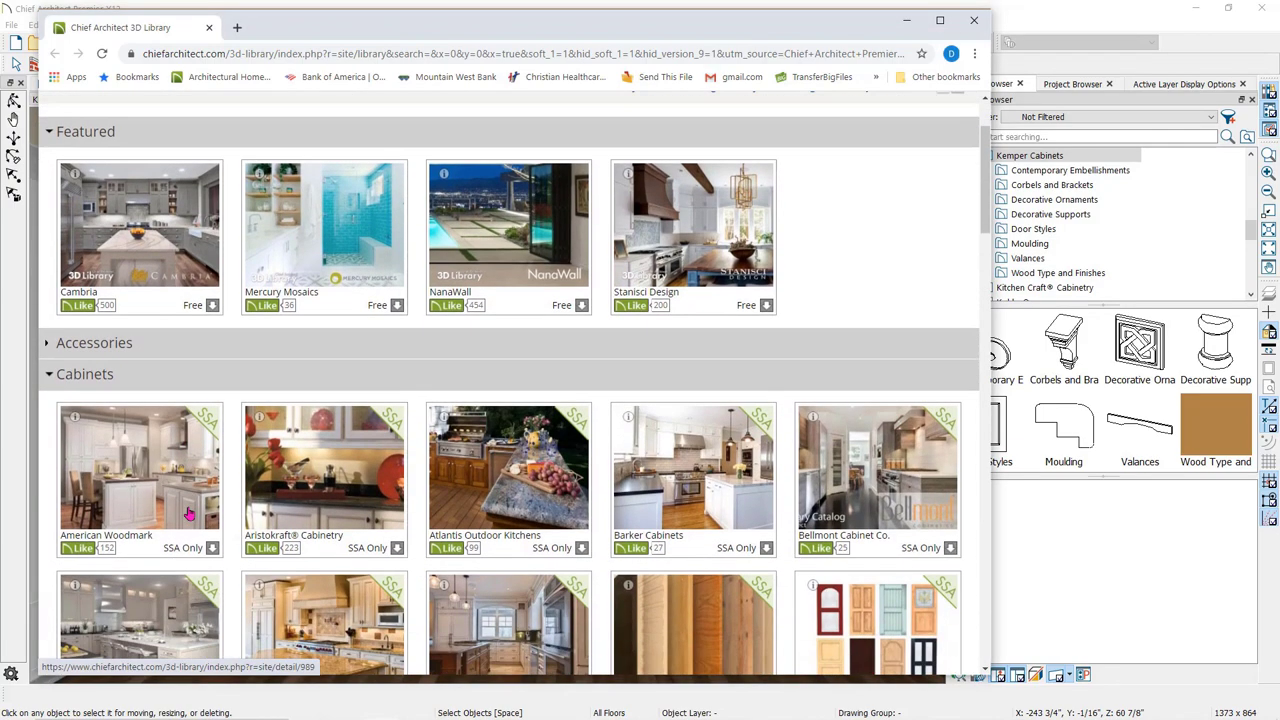
scroll(188, 513, down, 5)
scroll(190, 513, down, 3)
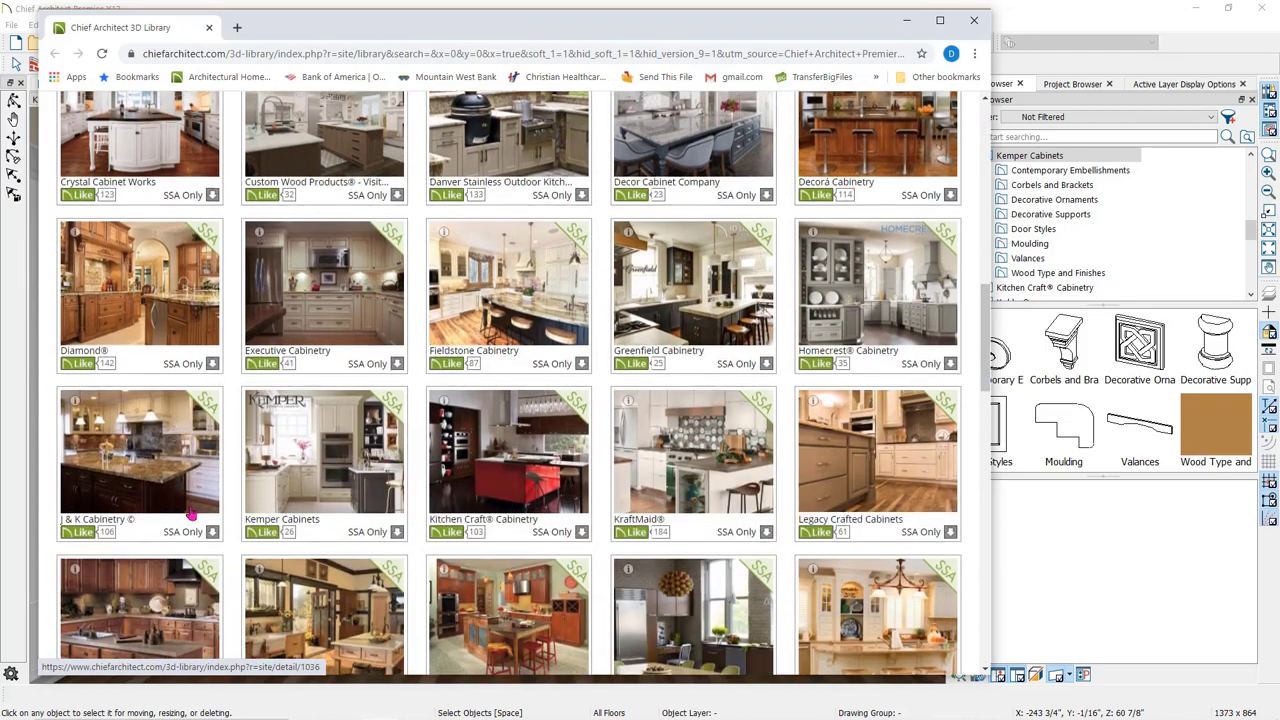
drag(985, 358, 985, 247)
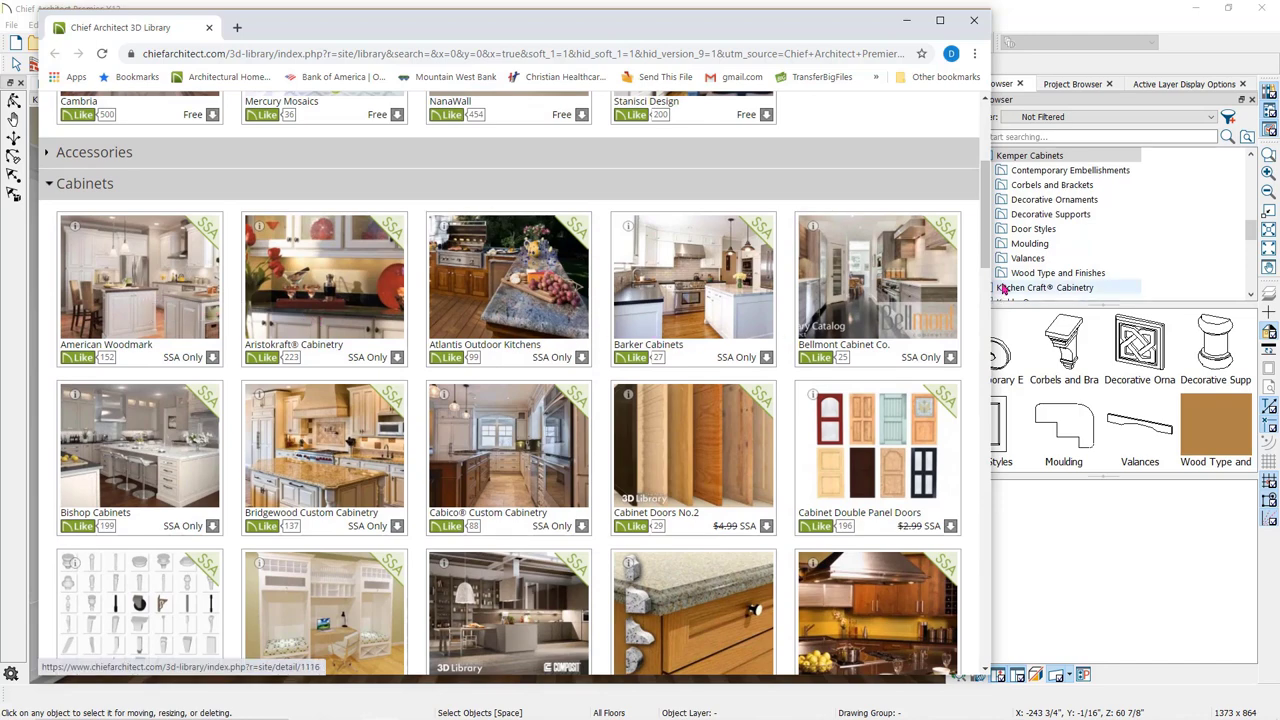
drag(985, 264, 977, 371)
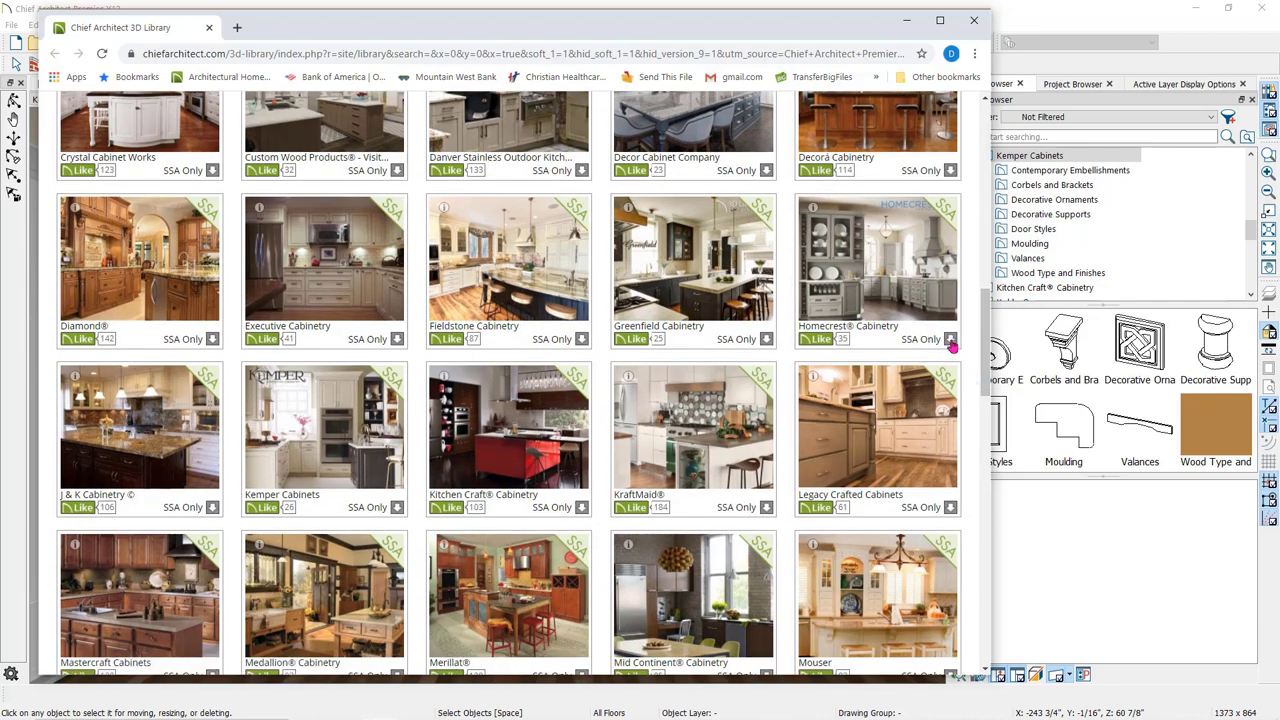
click(951, 341)
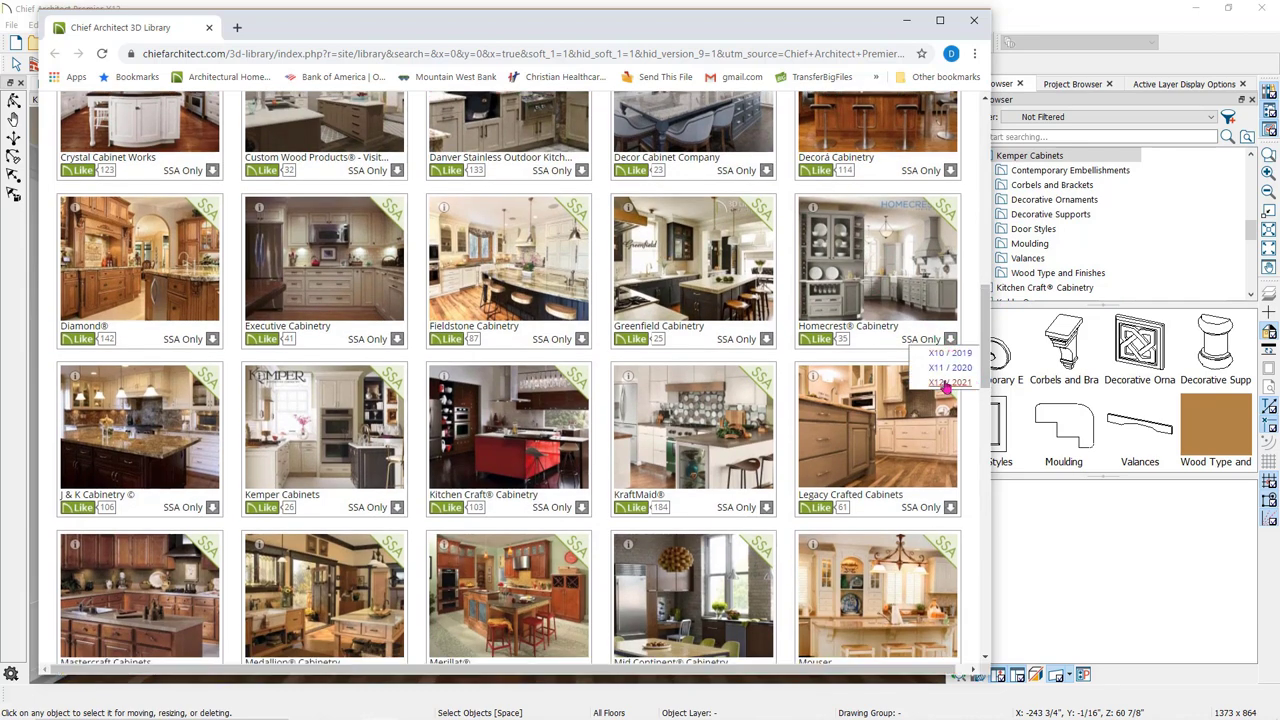
click(948, 383)
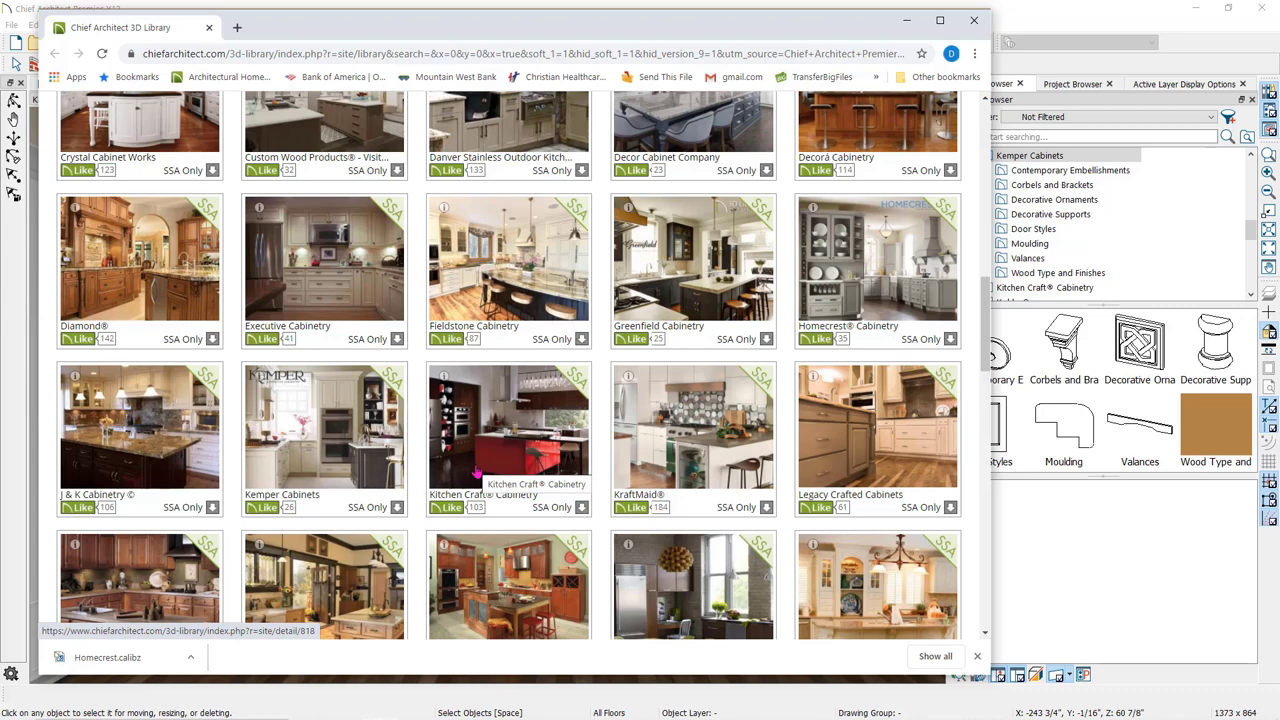
Step: Set downloads of this file type to always open, import Homecrest.calibz into the library and select the Homecrest Cabinetry folder
click(192, 658)
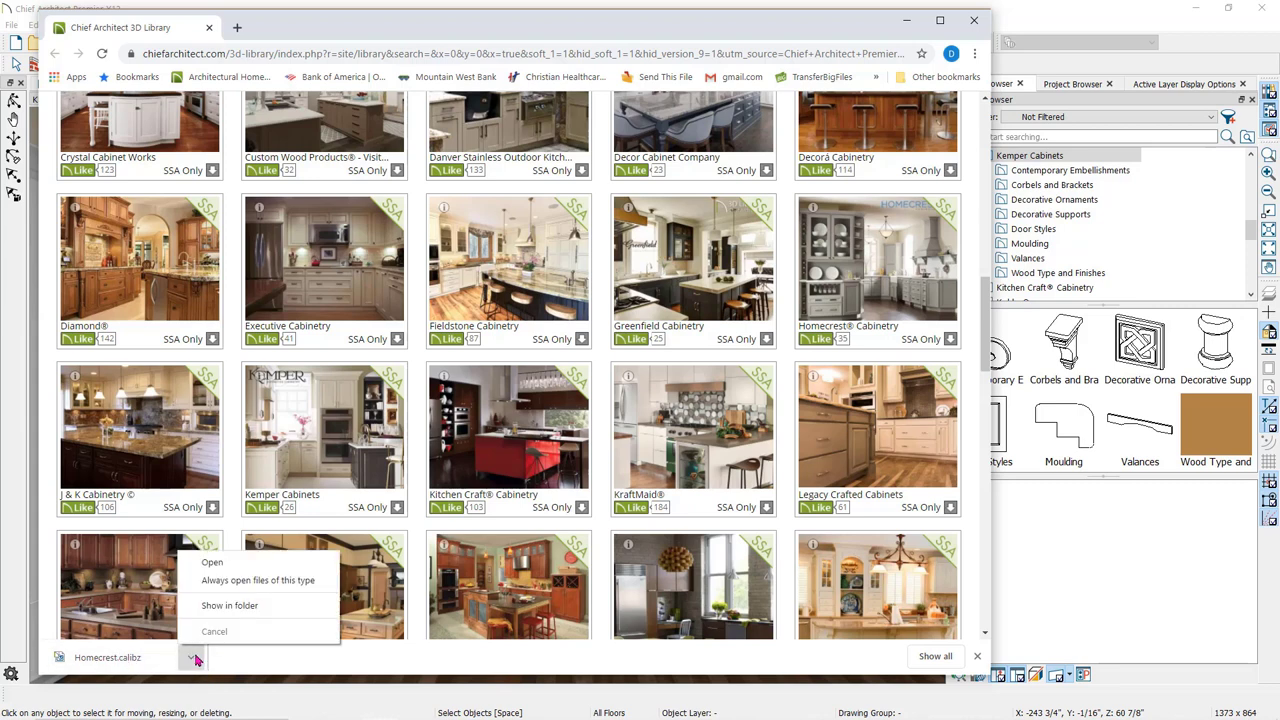
click(196, 586)
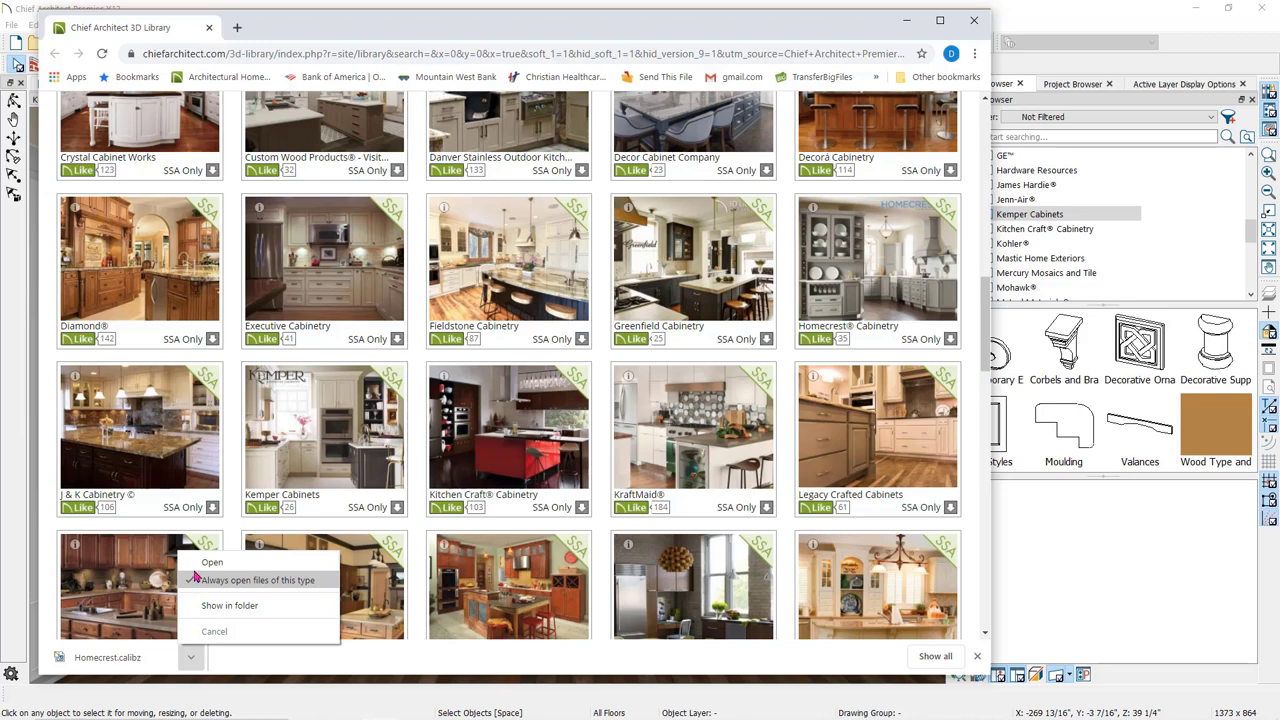
click(196, 580)
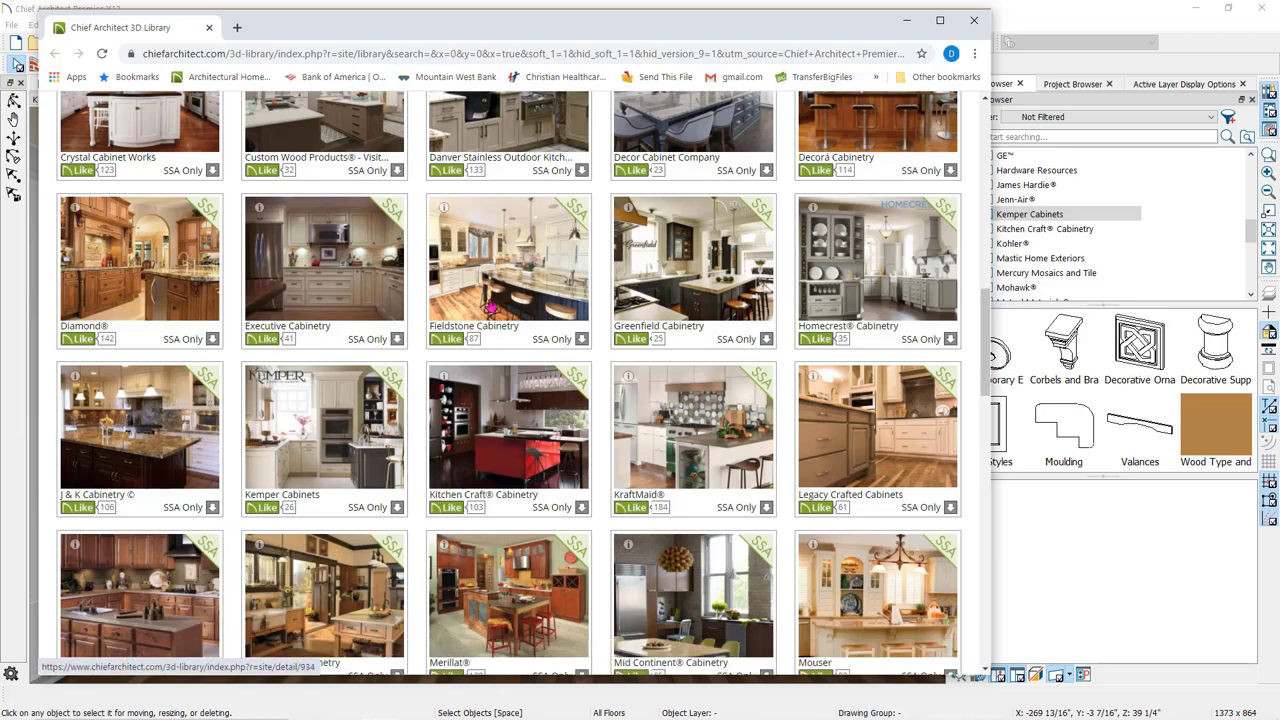
click(907, 22)
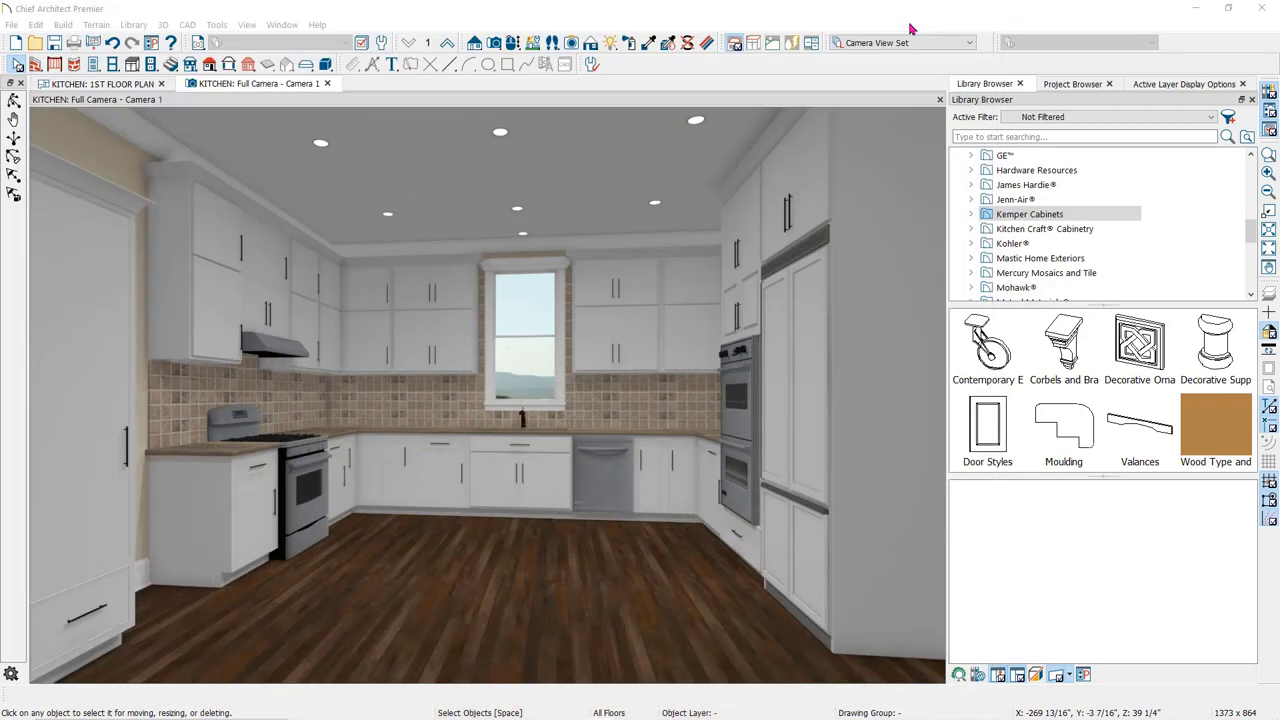
click(895, 245)
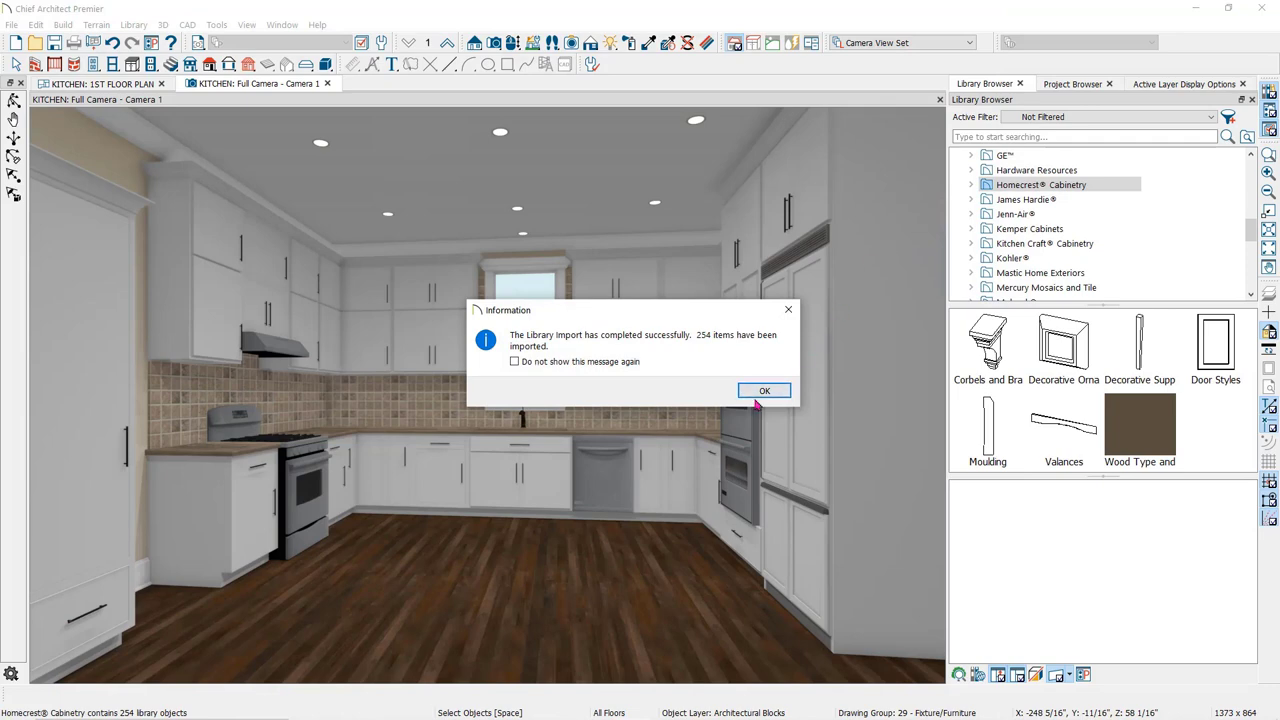
click(762, 390)
click(1018, 185)
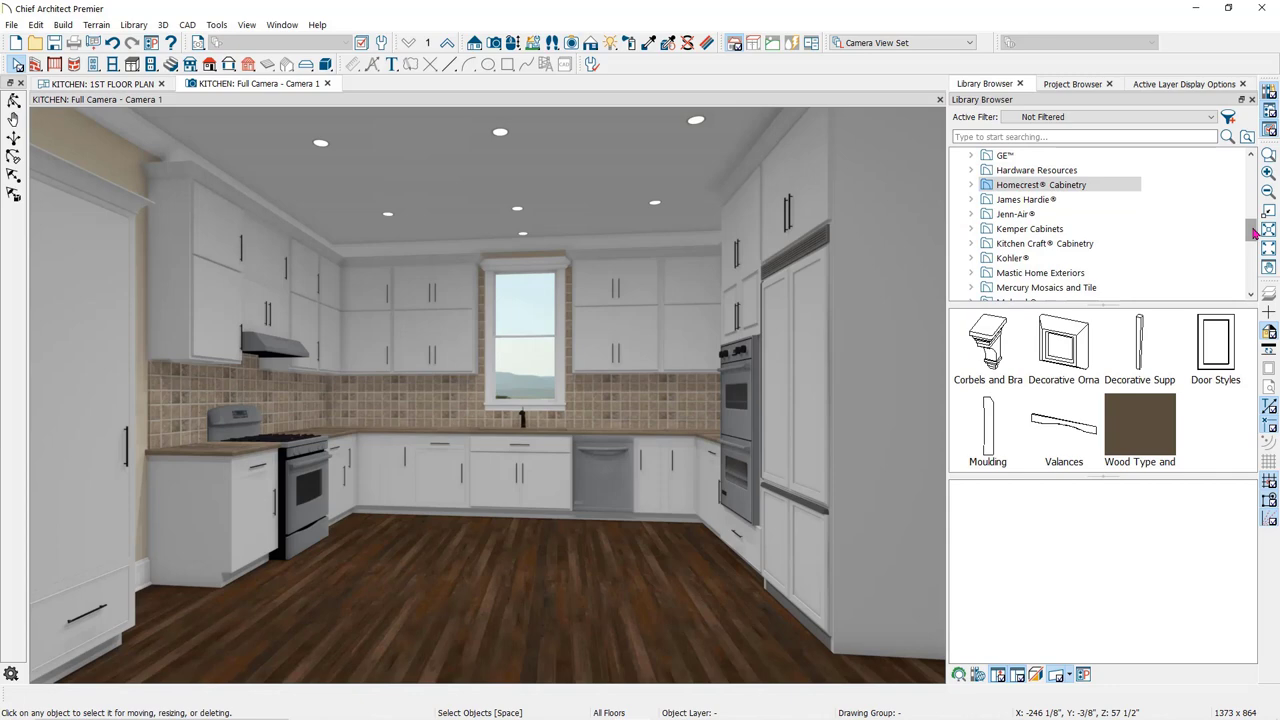
click(1083, 186)
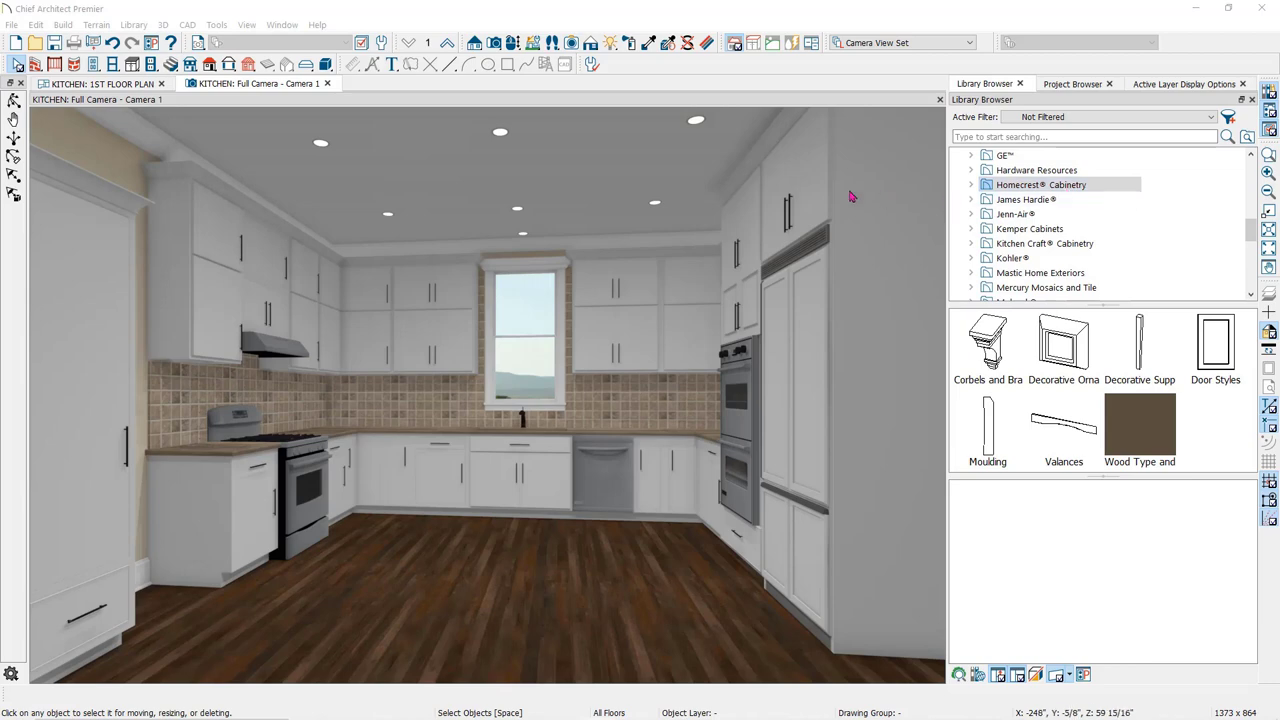
click(134, 25)
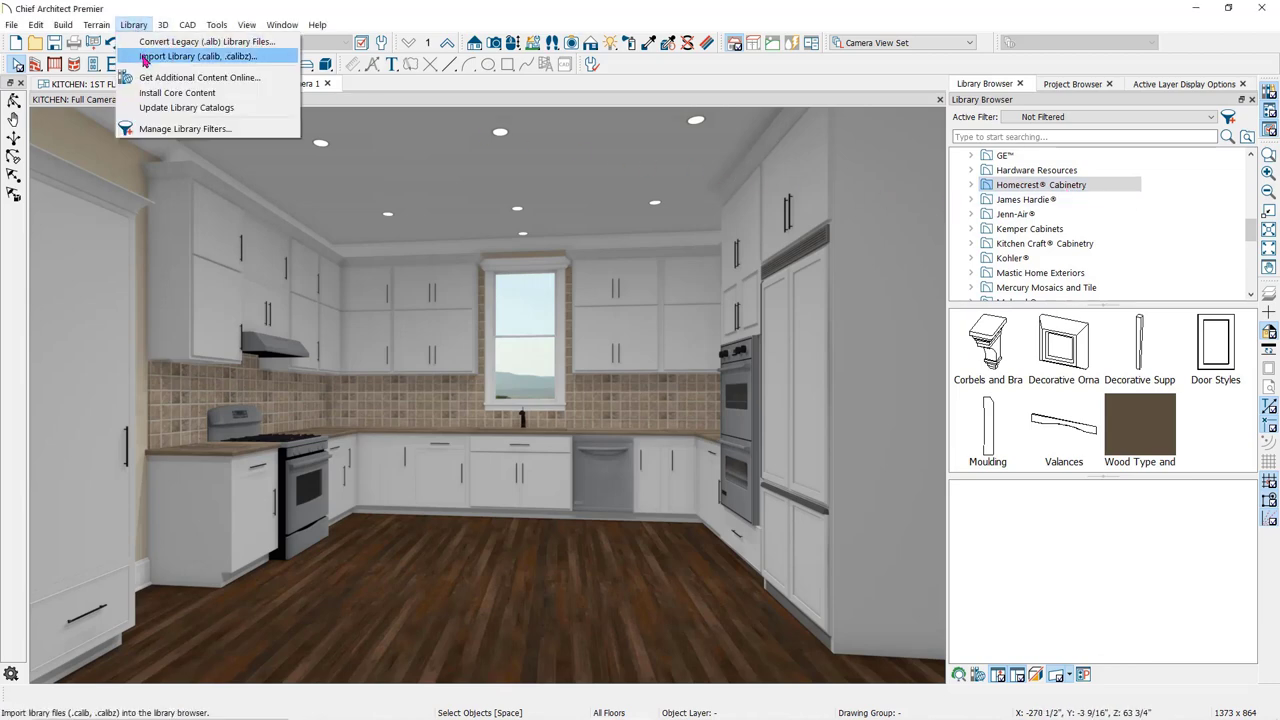
key(Escape)
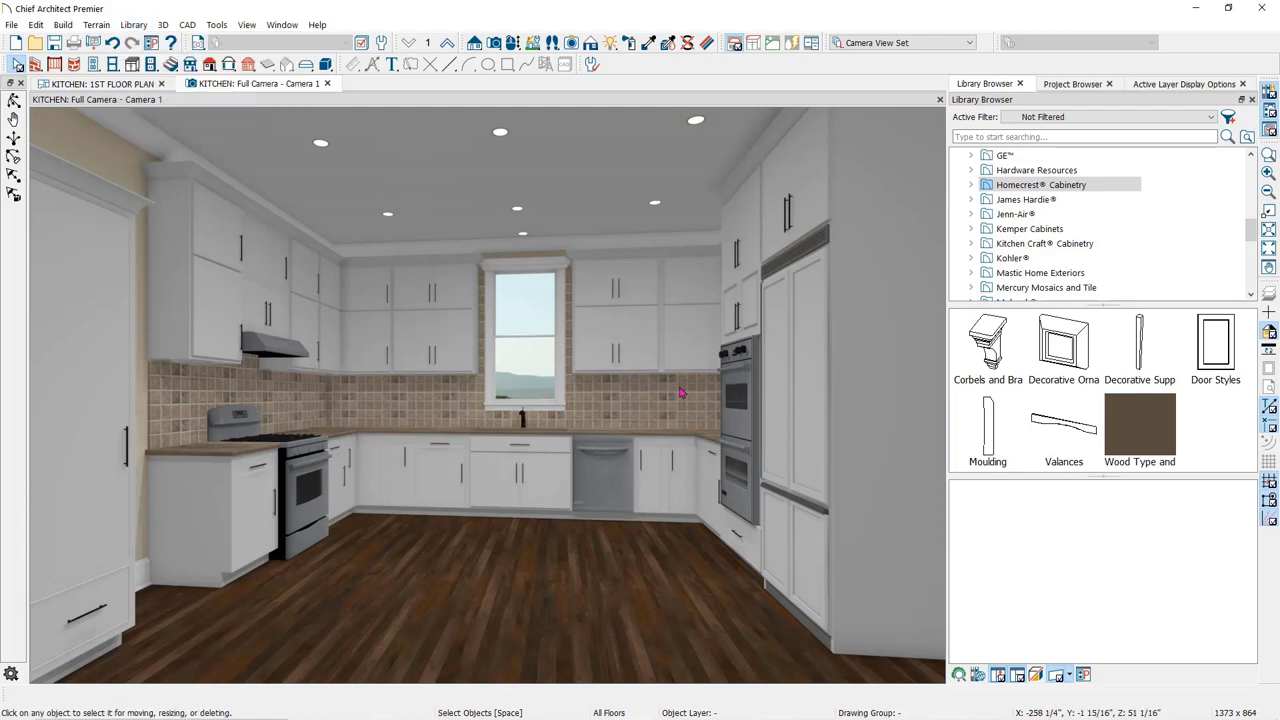
drag(1248, 232, 1248, 172)
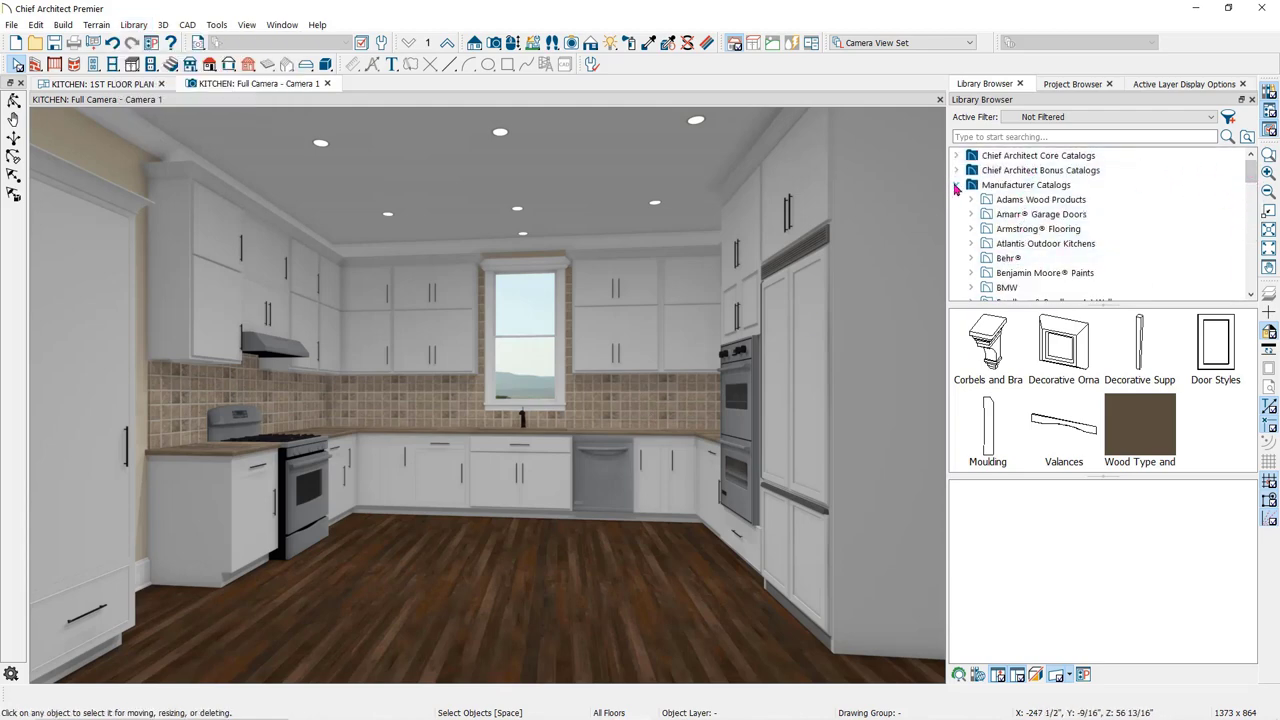
click(956, 185)
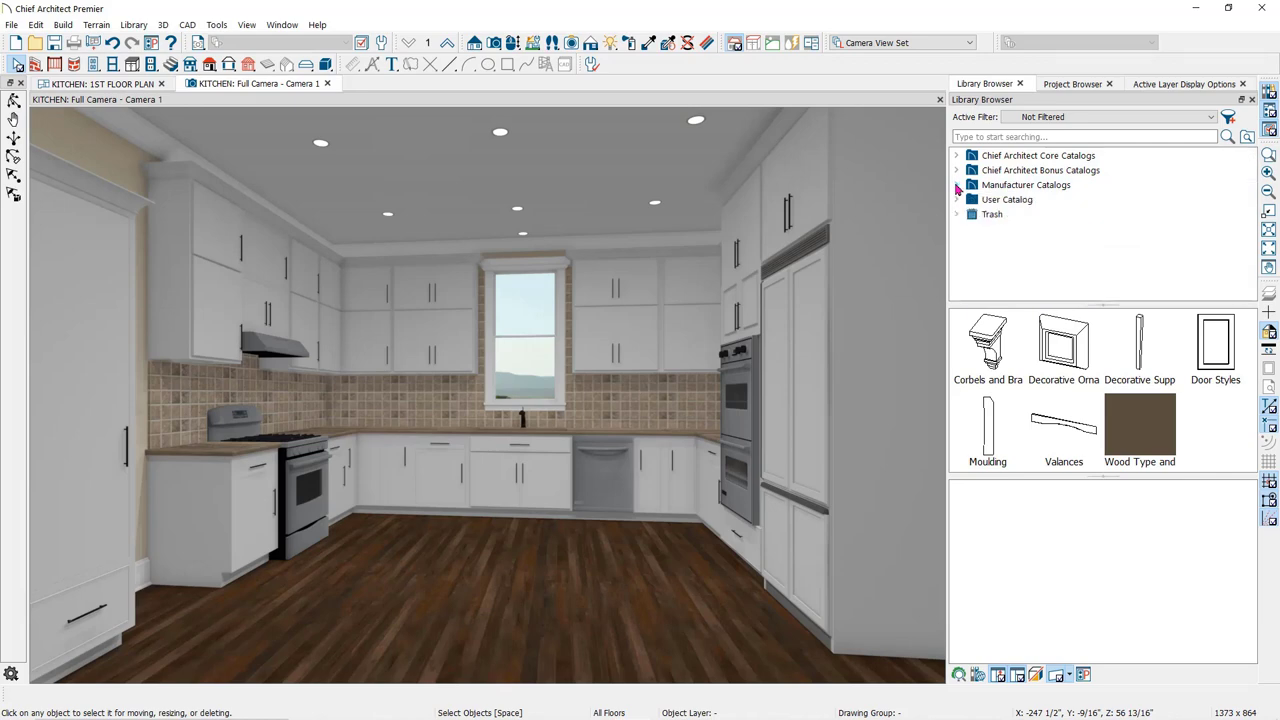
click(957, 172)
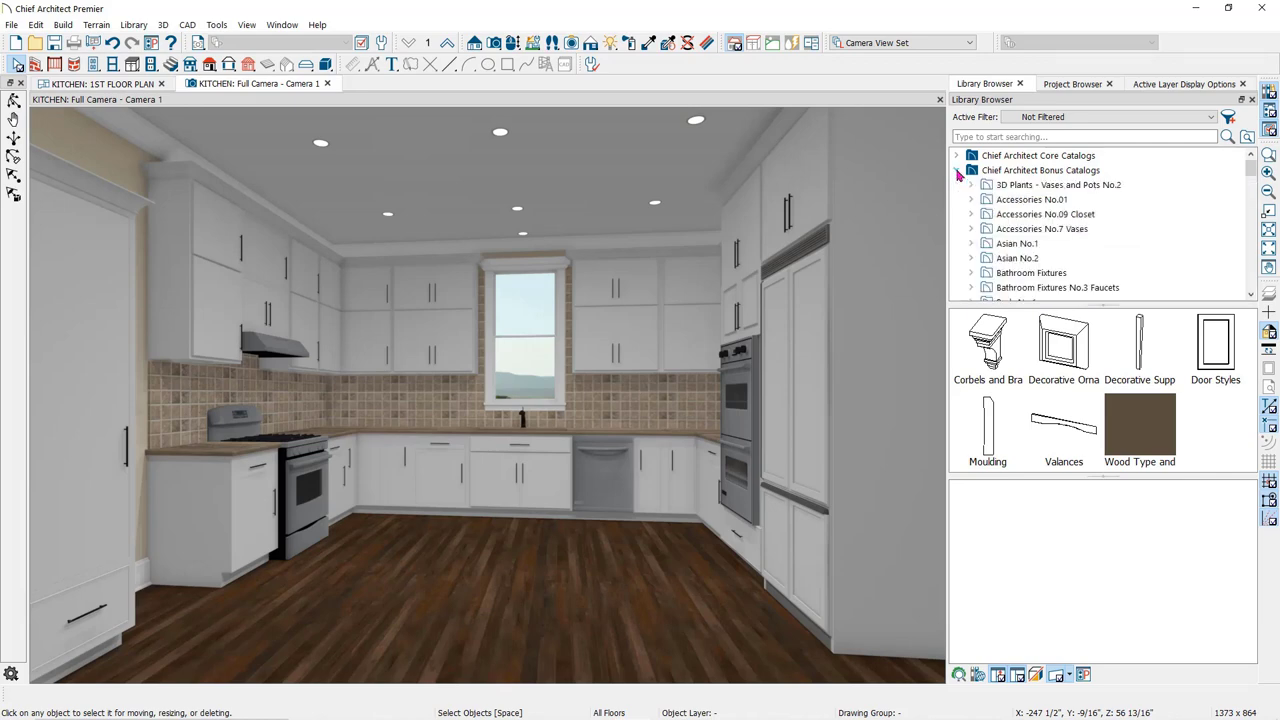
click(957, 172)
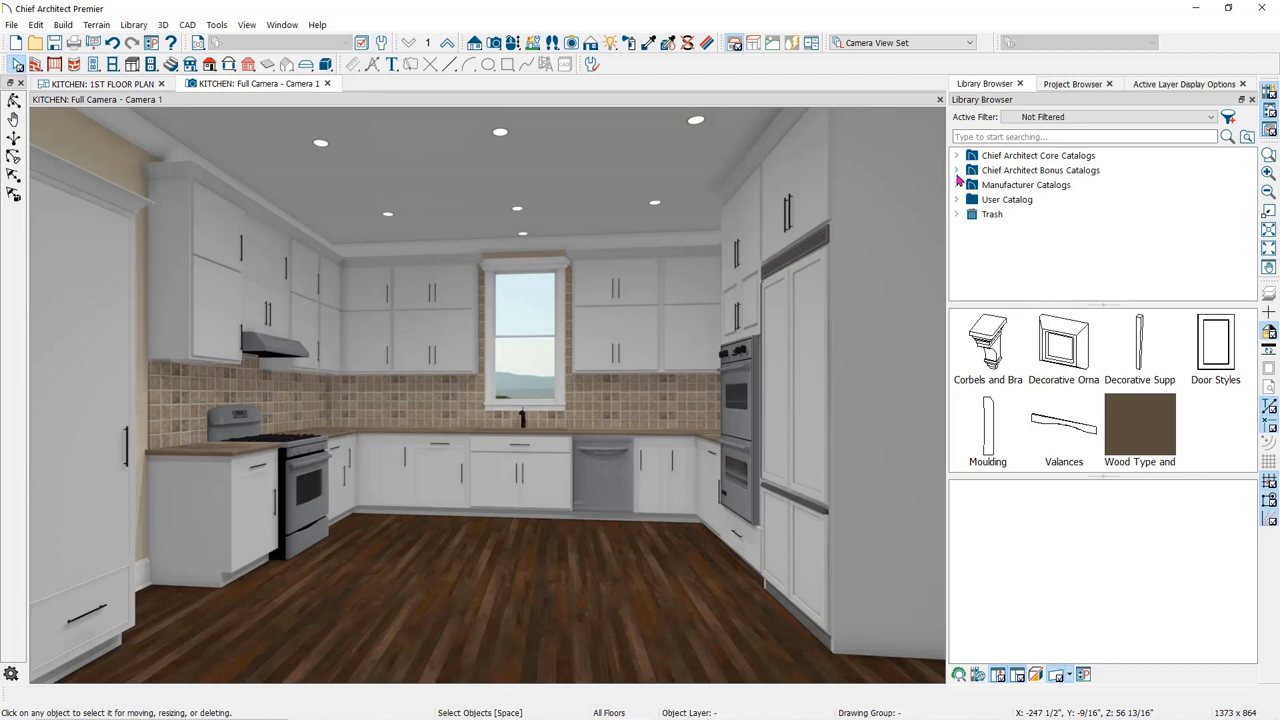
Step: Expand the Homecrest Cabinetry folder within the Manufacturer Catalogs
click(957, 185)
scroll(1060, 235, down, 3)
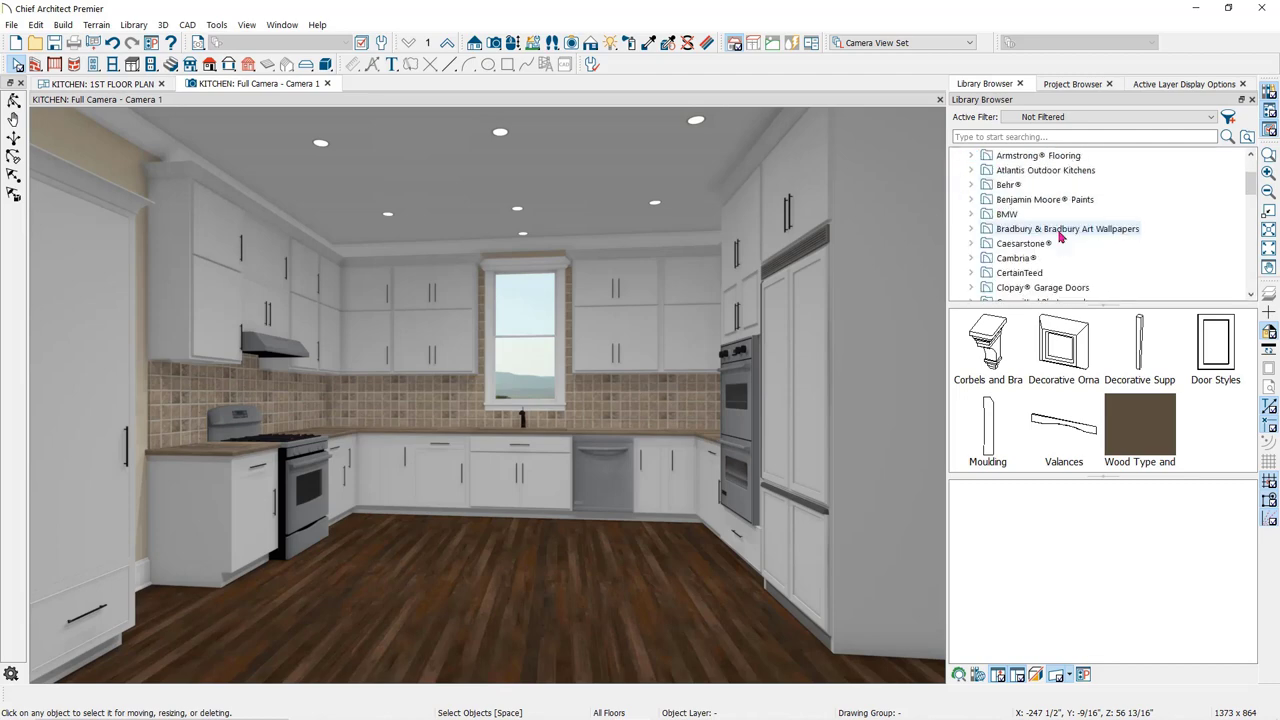
scroll(1060, 235, down, 5)
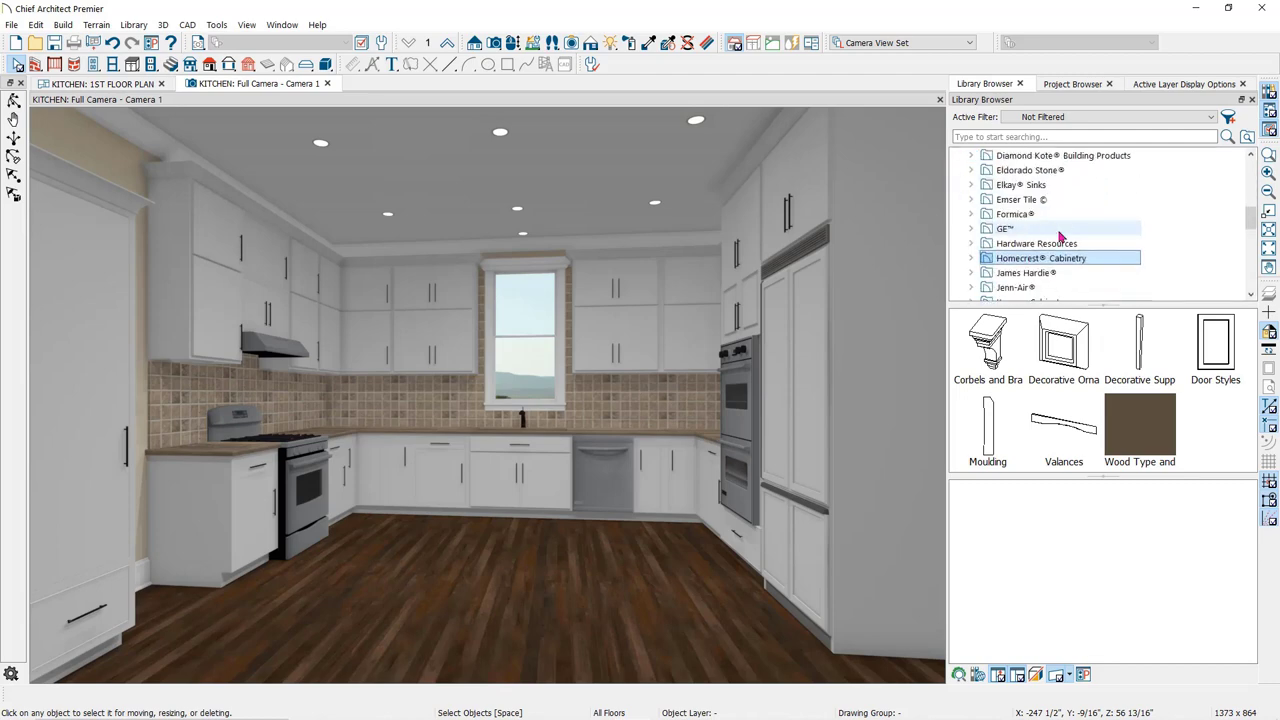
double_click(986, 221)
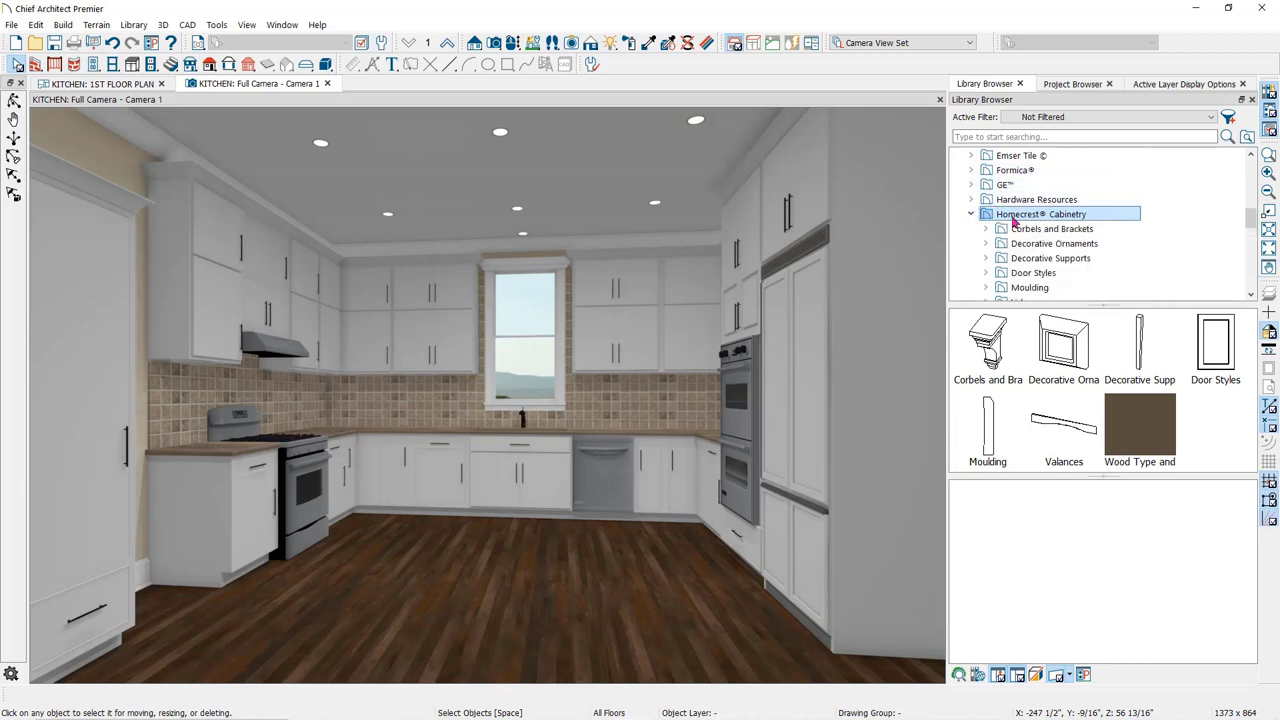
scroll(1040, 225, down, 1)
scroll(1040, 222, down, 1)
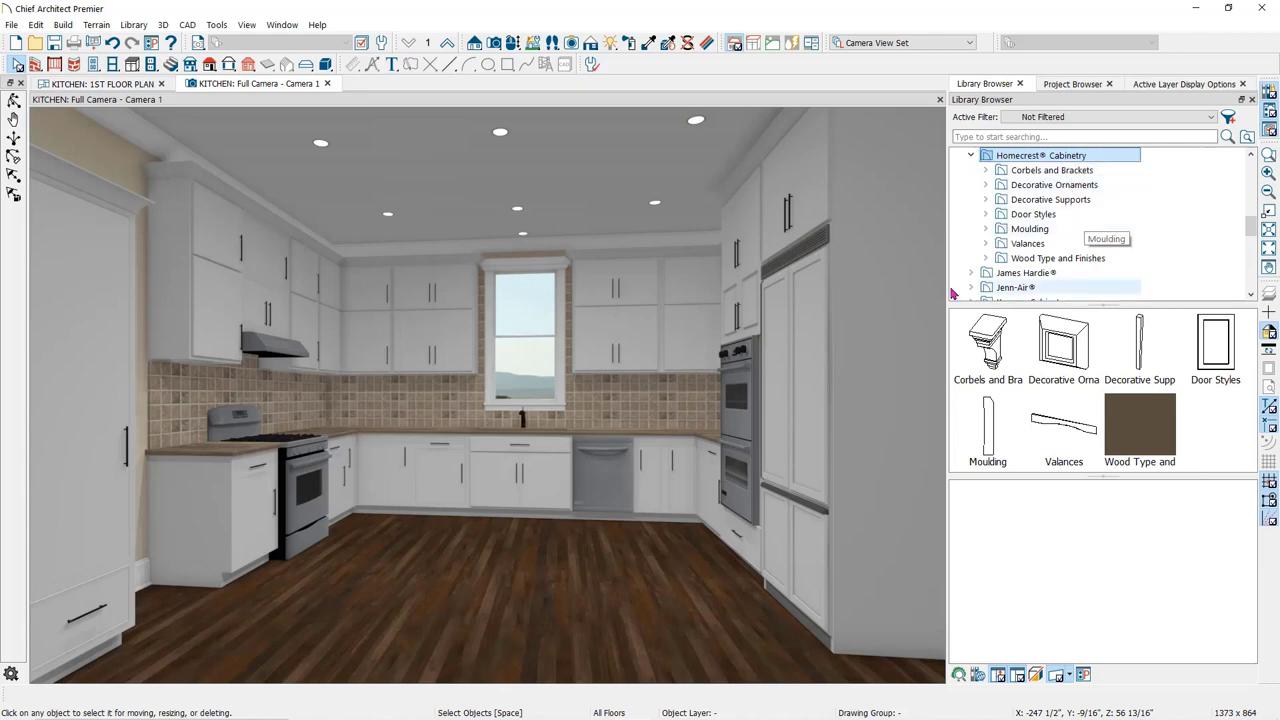
Step: Replace the door of the base cabinet beside the range with the Montella Arched Door from the Homecrest door styles
click(512, 42)
drag(700, 600, 432, 469)
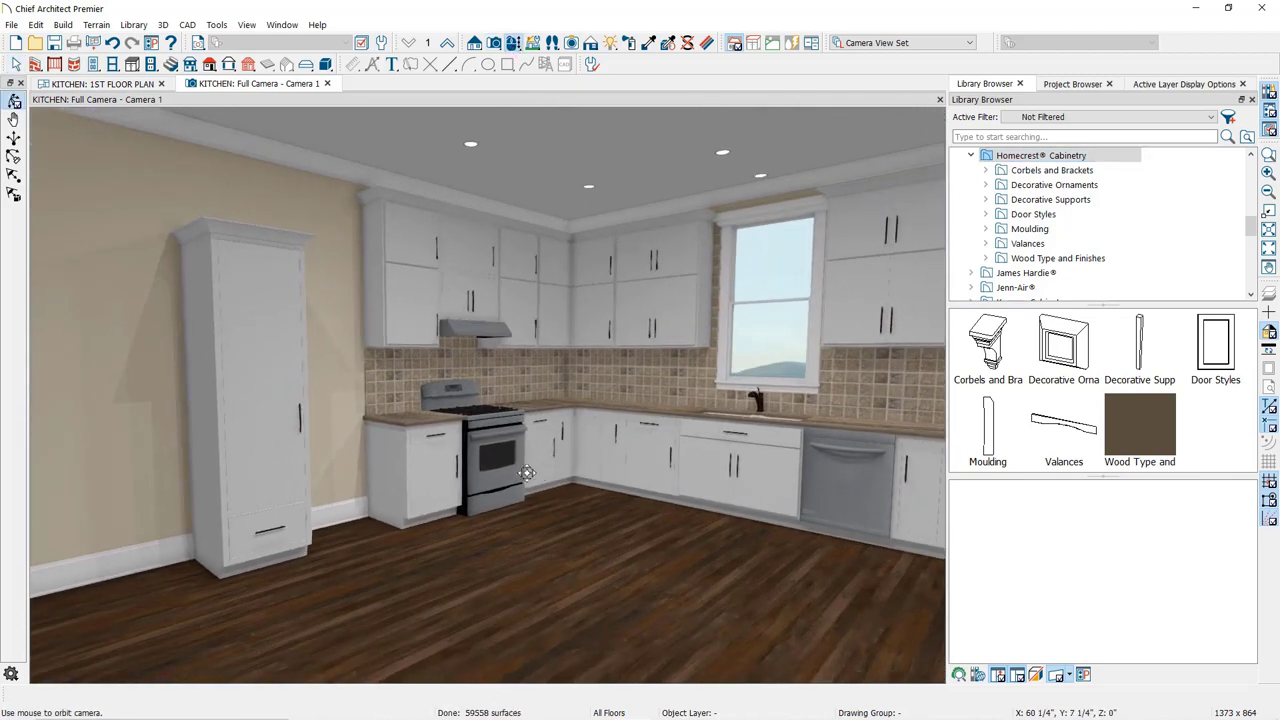
scroll(436, 465, up, 5)
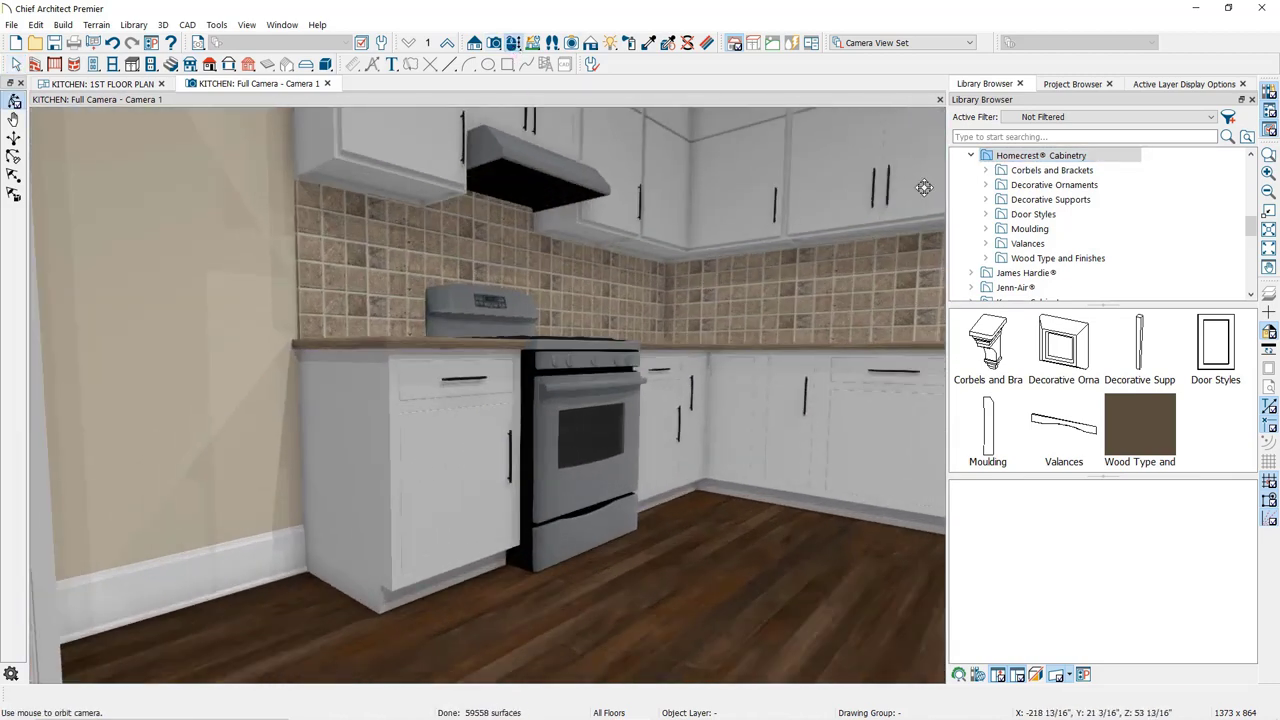
key(space)
click(986, 214)
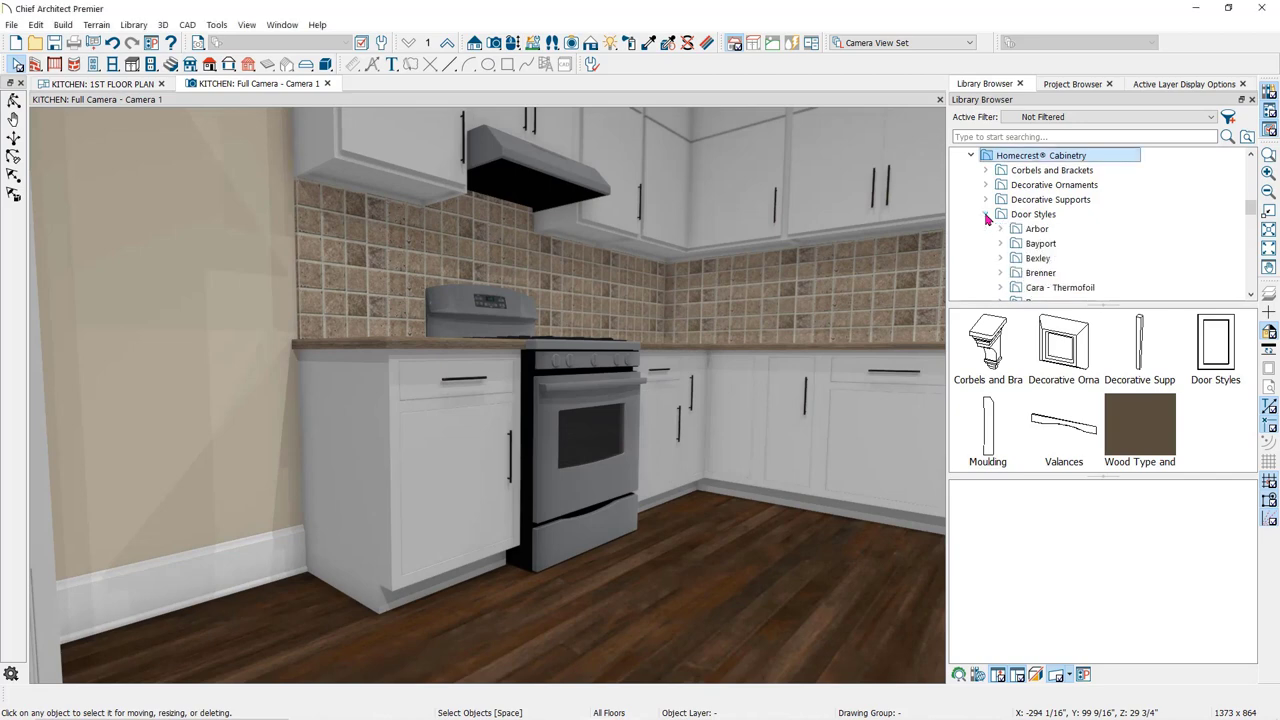
scroll(988, 218, down, 7)
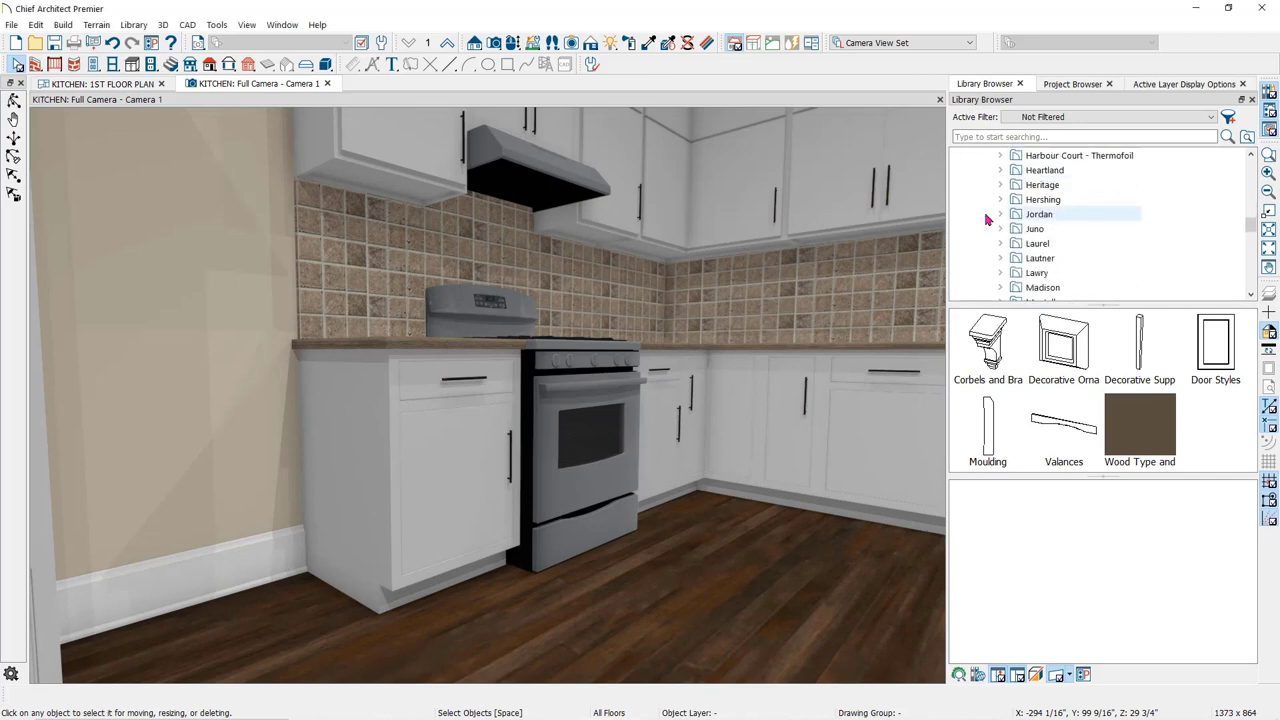
click(1003, 231)
click(1000, 229)
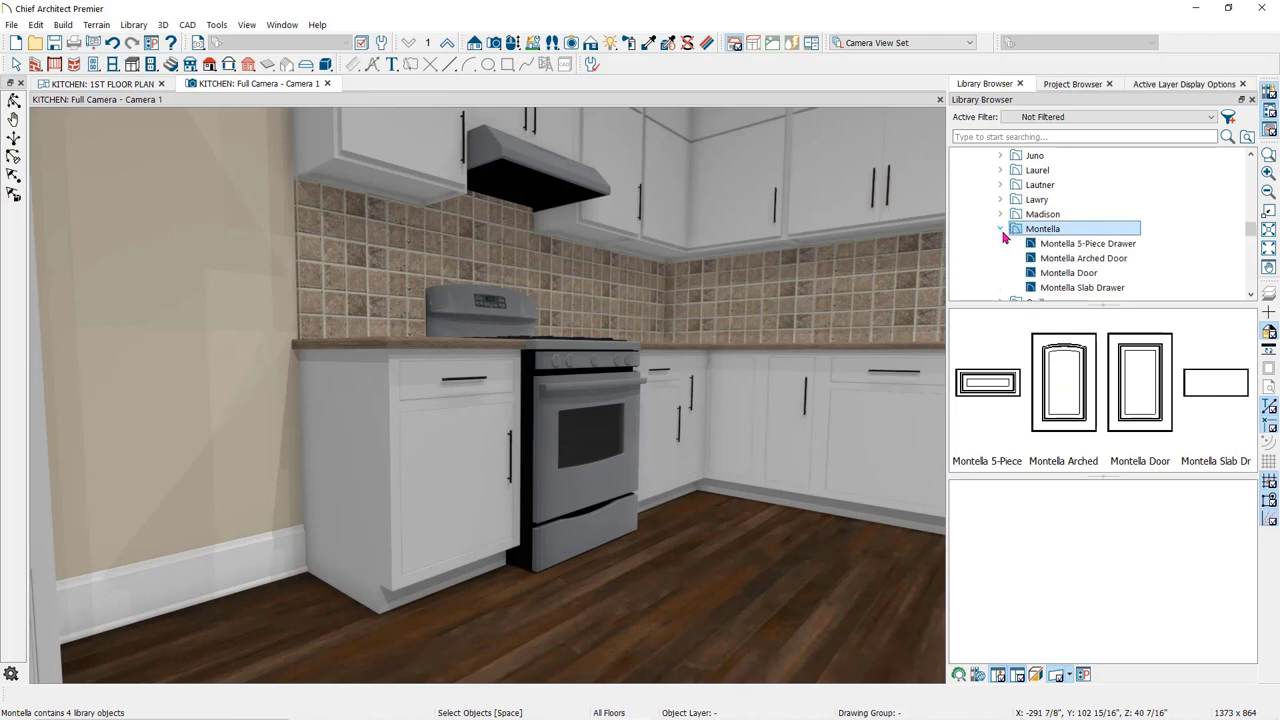
click(1066, 369)
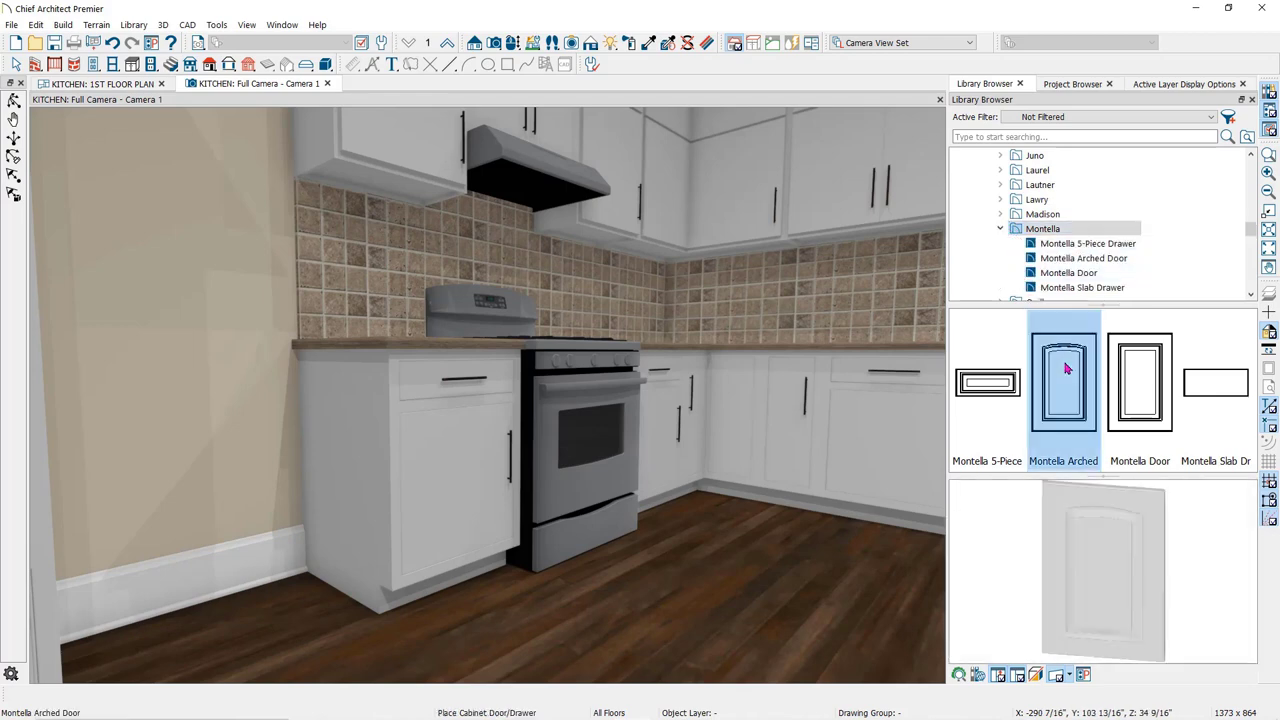
click(464, 452)
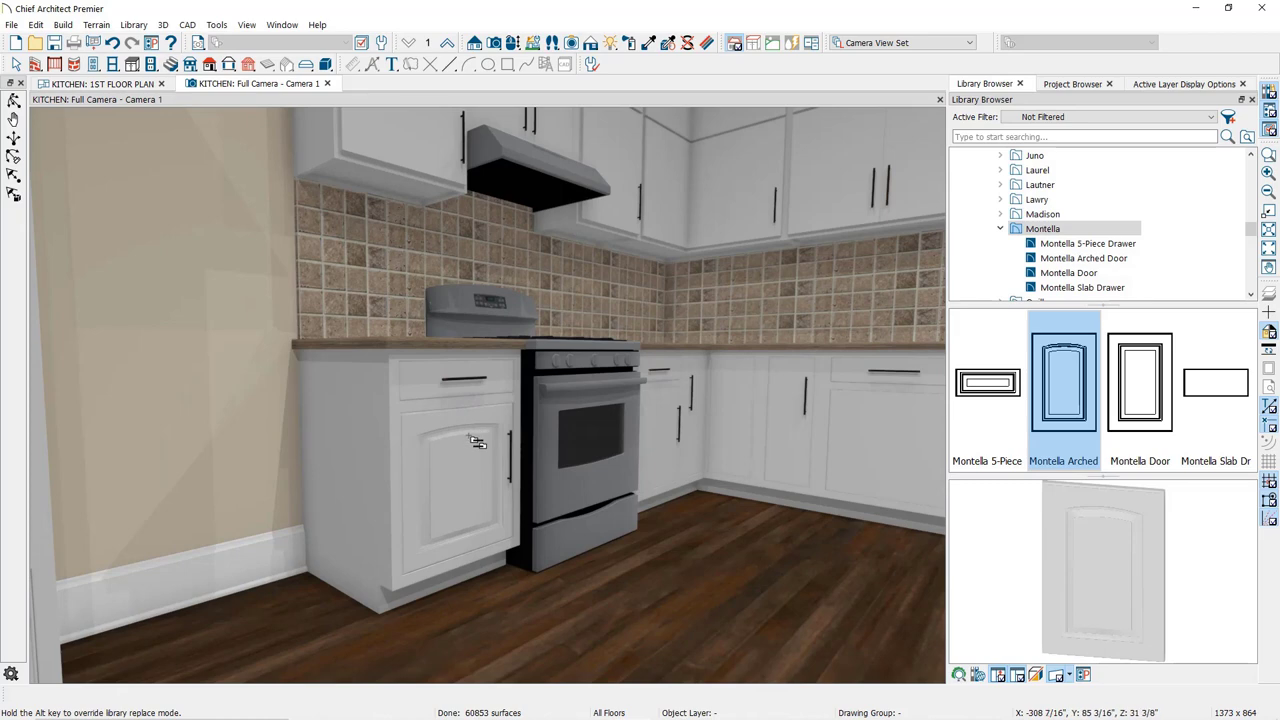
Step: Replace the drawer front of the base cabinet beside the range with the Montella 5-Piece Drawer
click(978, 388)
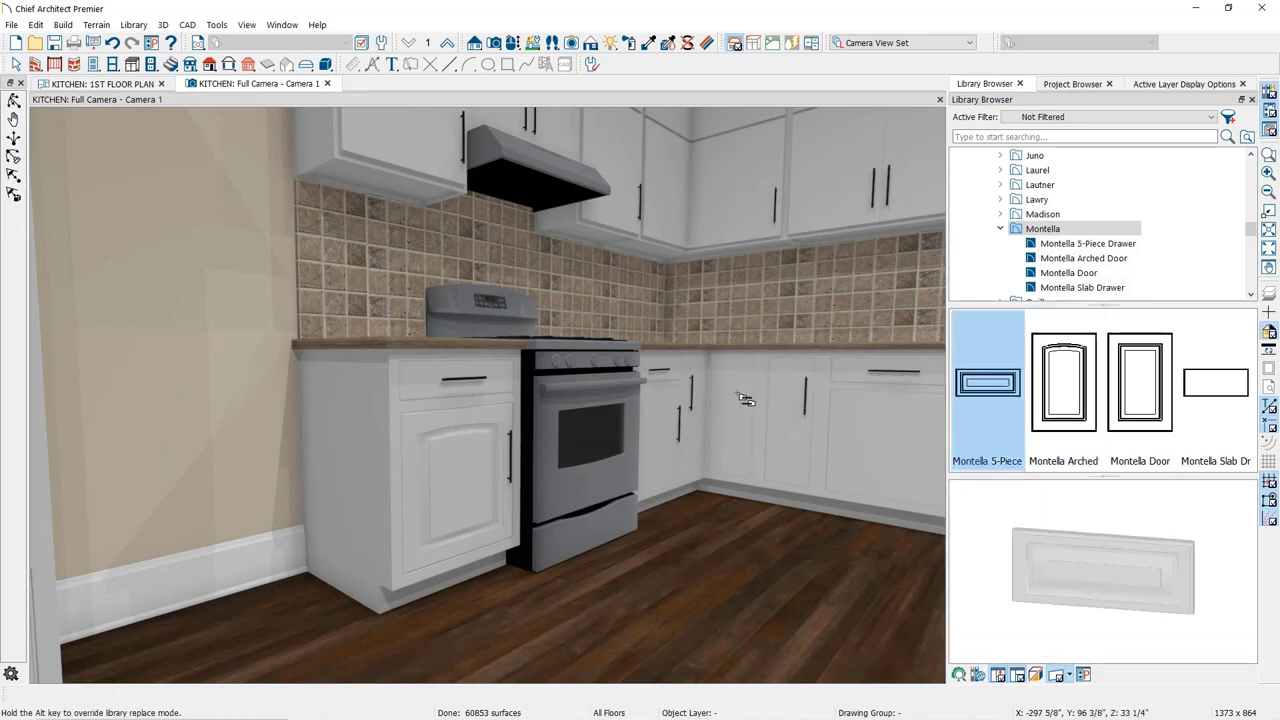
click(424, 390)
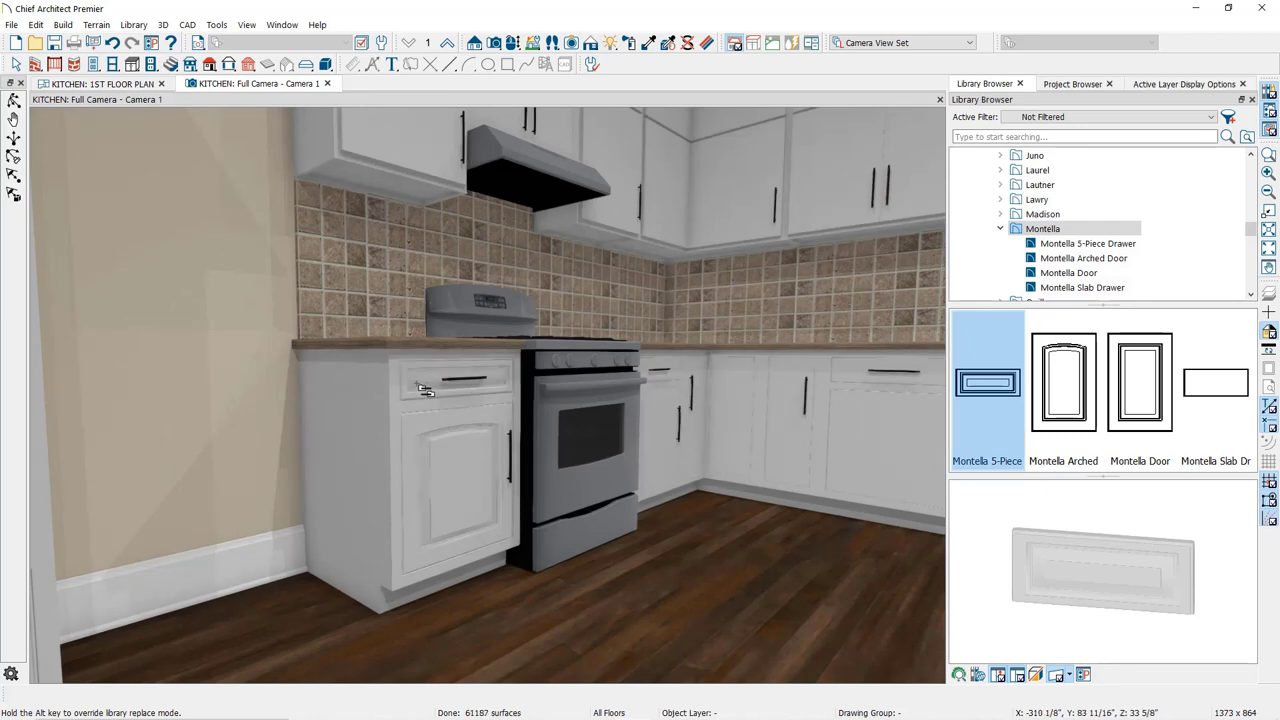
key(space)
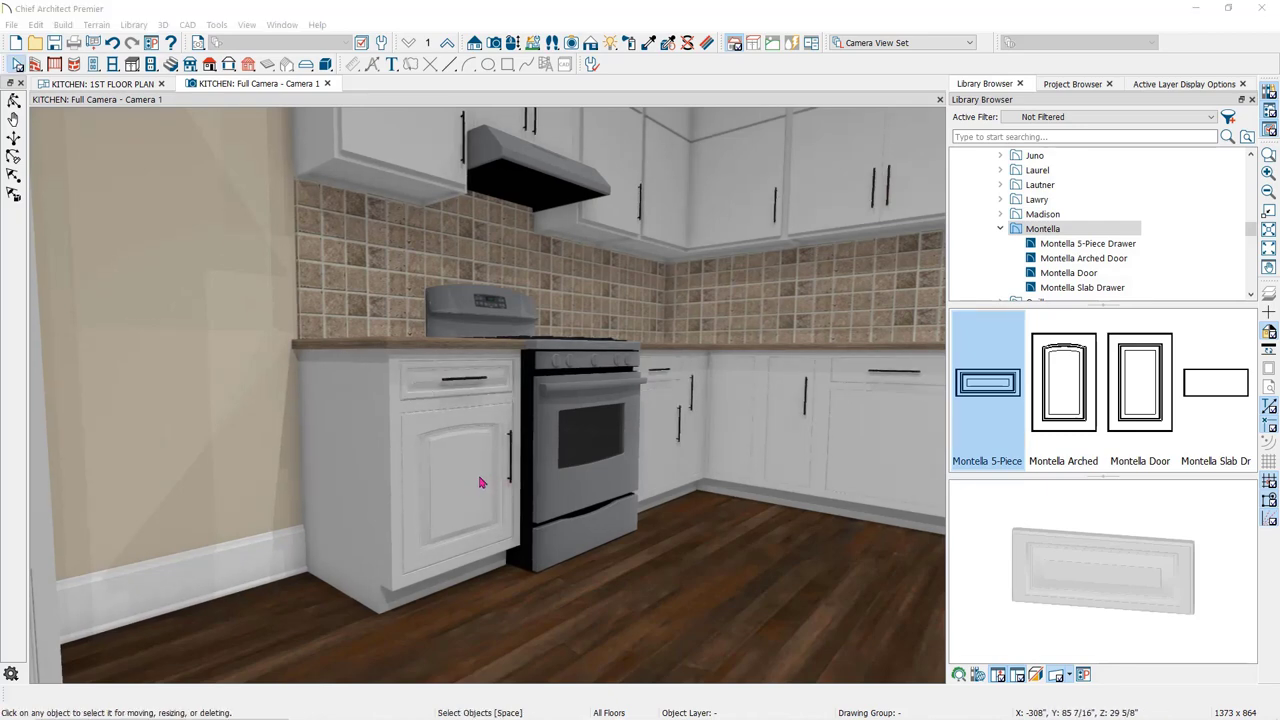
Step: Try widening the base cabinet beside the range to 45" and resize it back to 24"
click(480, 483)
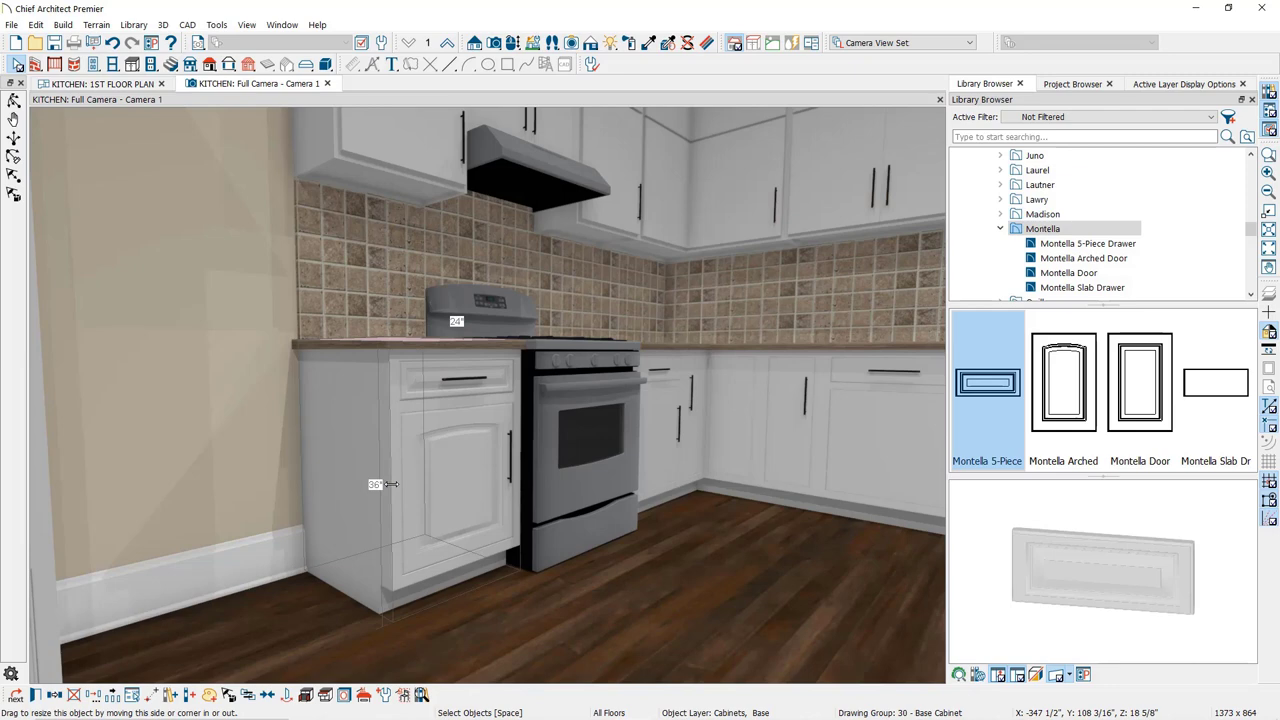
drag(390, 484, 223, 494)
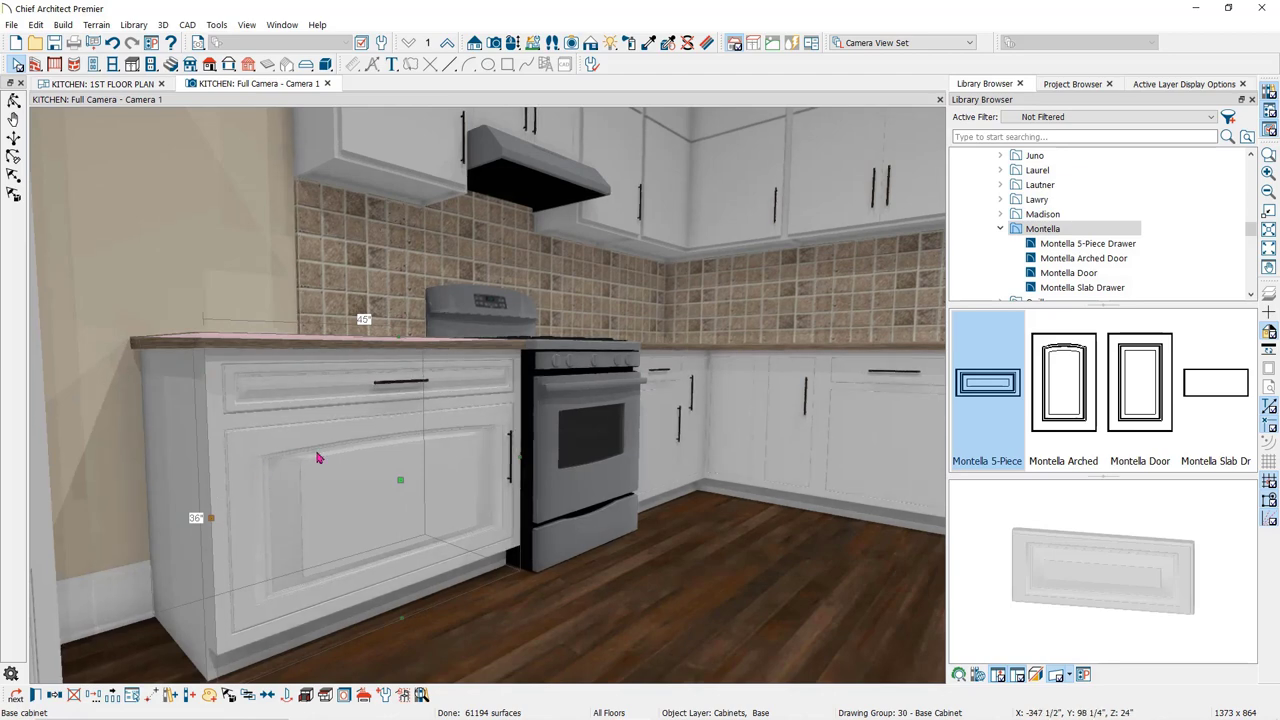
drag(210, 518, 400, 491)
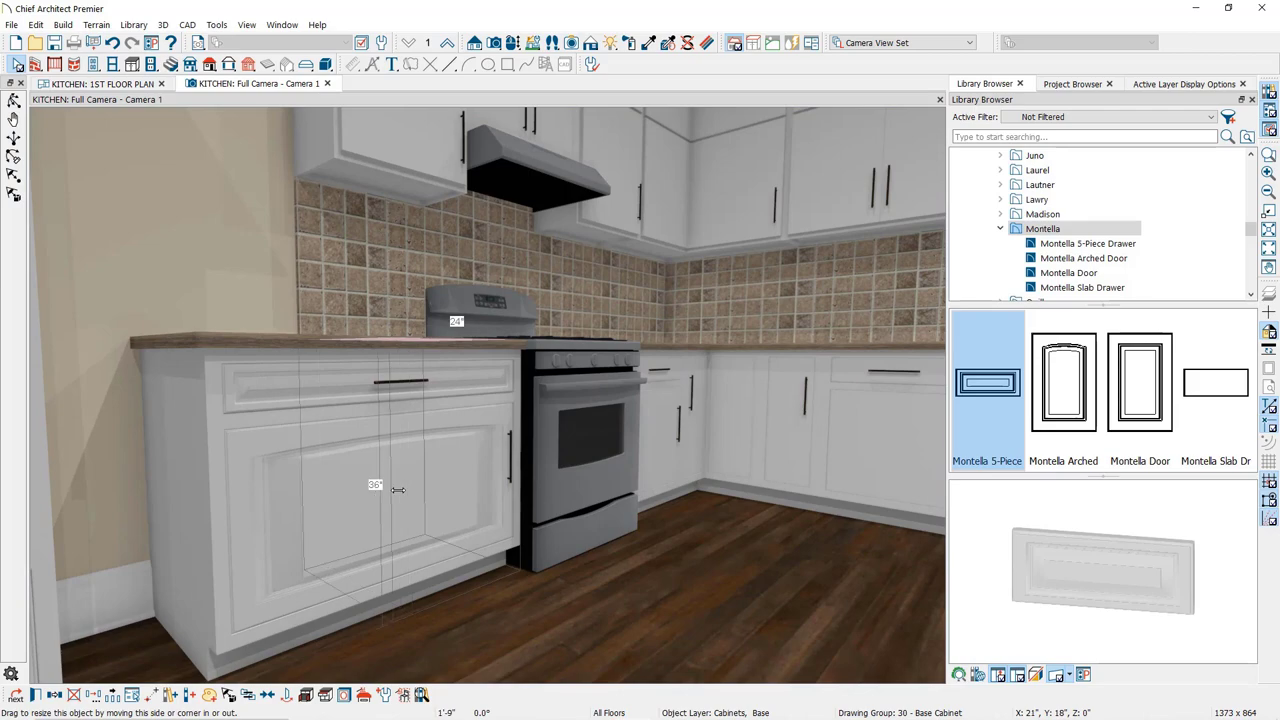
drag(398, 487, 490, 487)
Step: Inspect the door's face item settings in the full height cabinet's specification and close it without changes
scroll(341, 464, down, 5)
scroll(341, 464, down, 3)
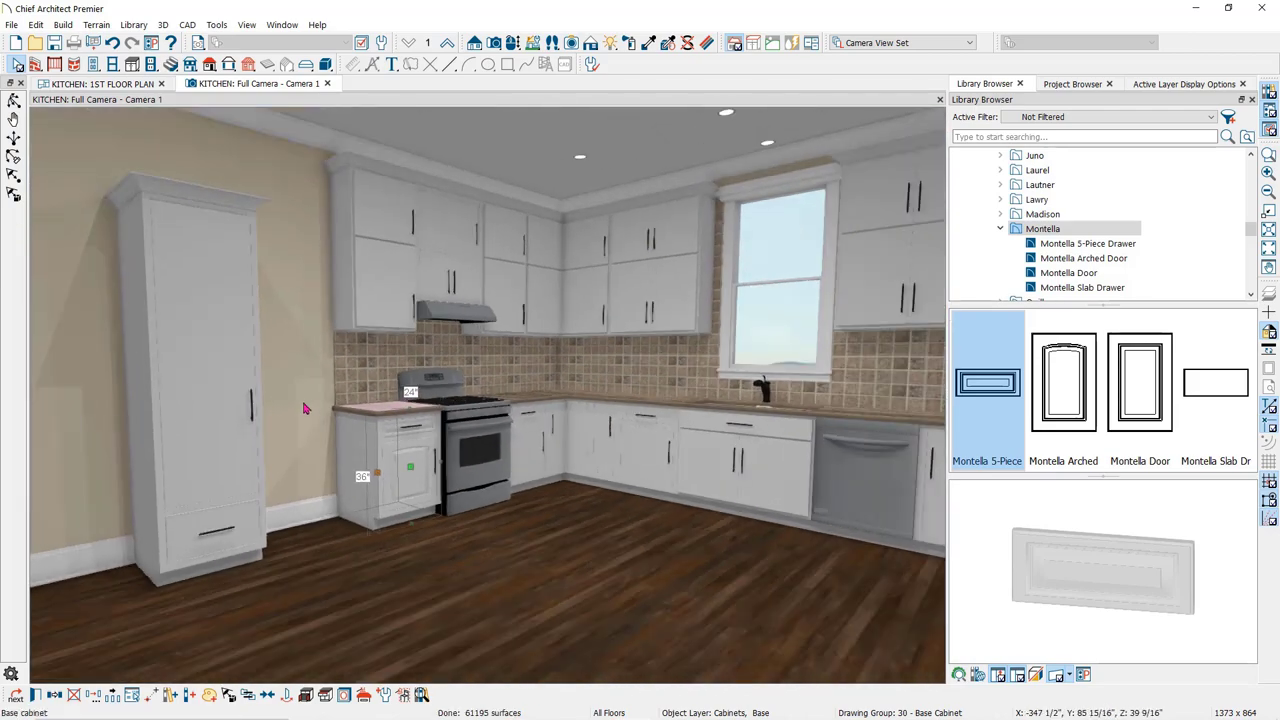
double_click(210, 388)
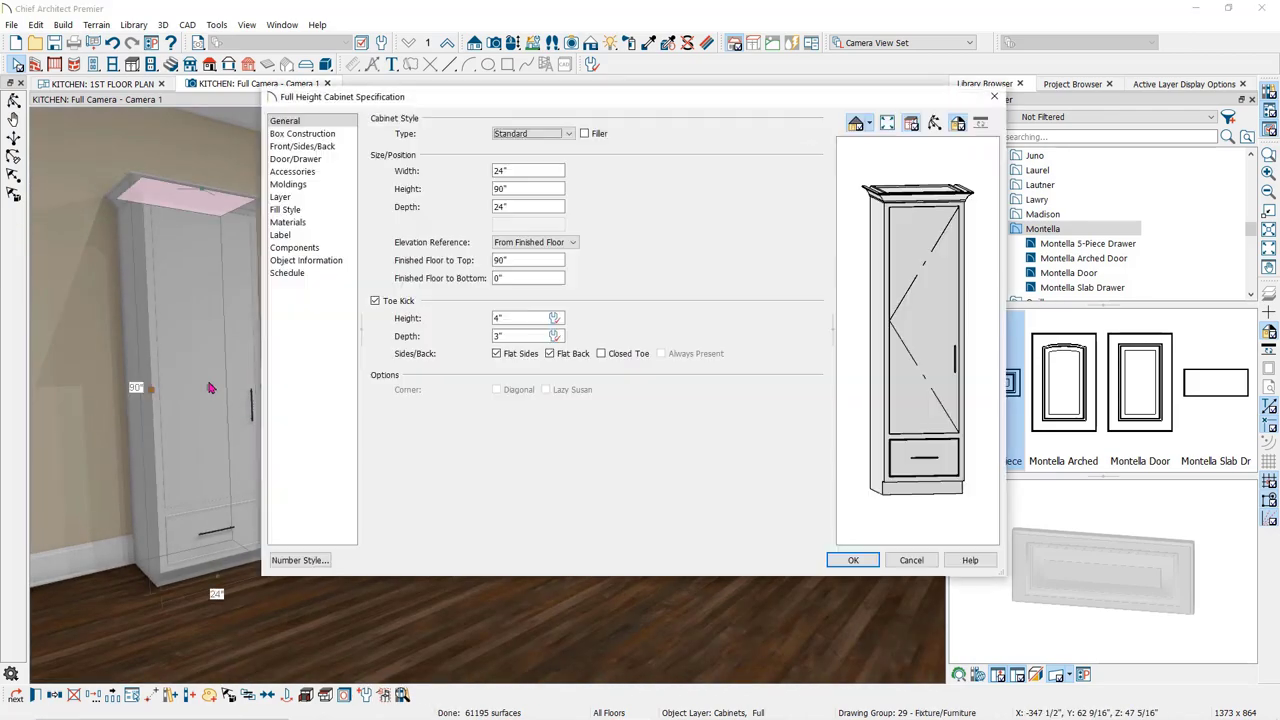
click(905, 332)
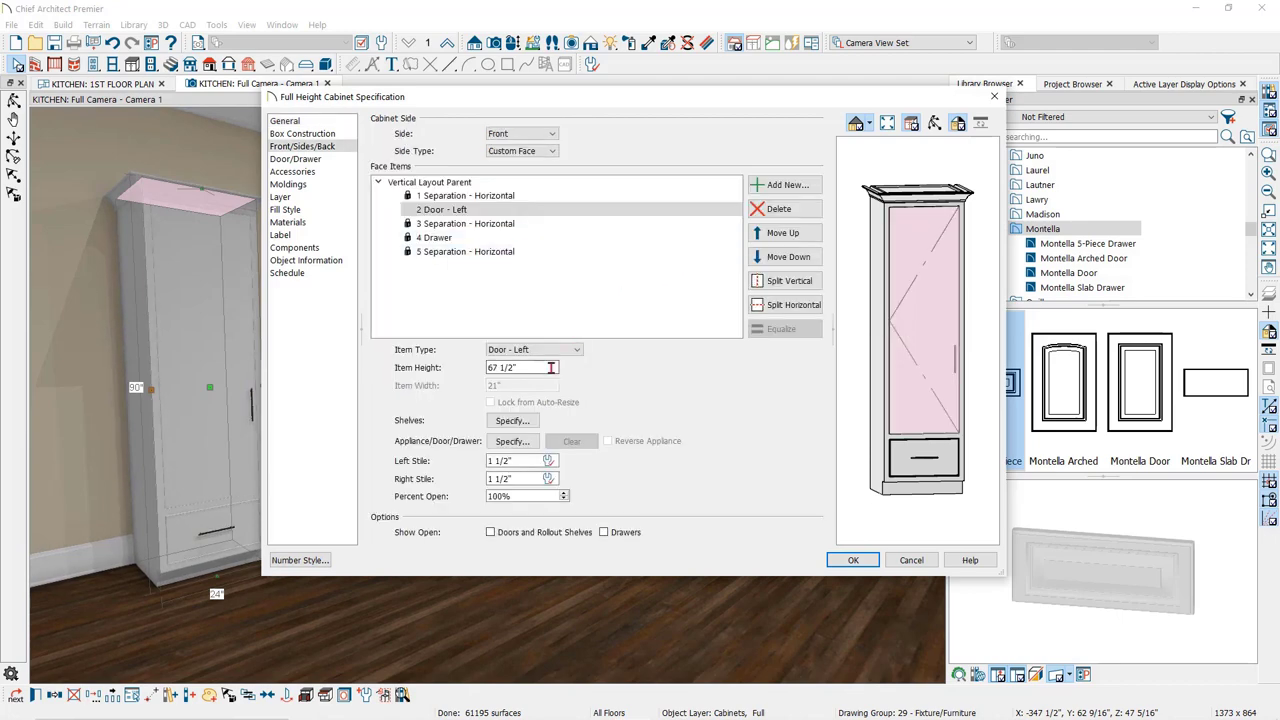
click(913, 561)
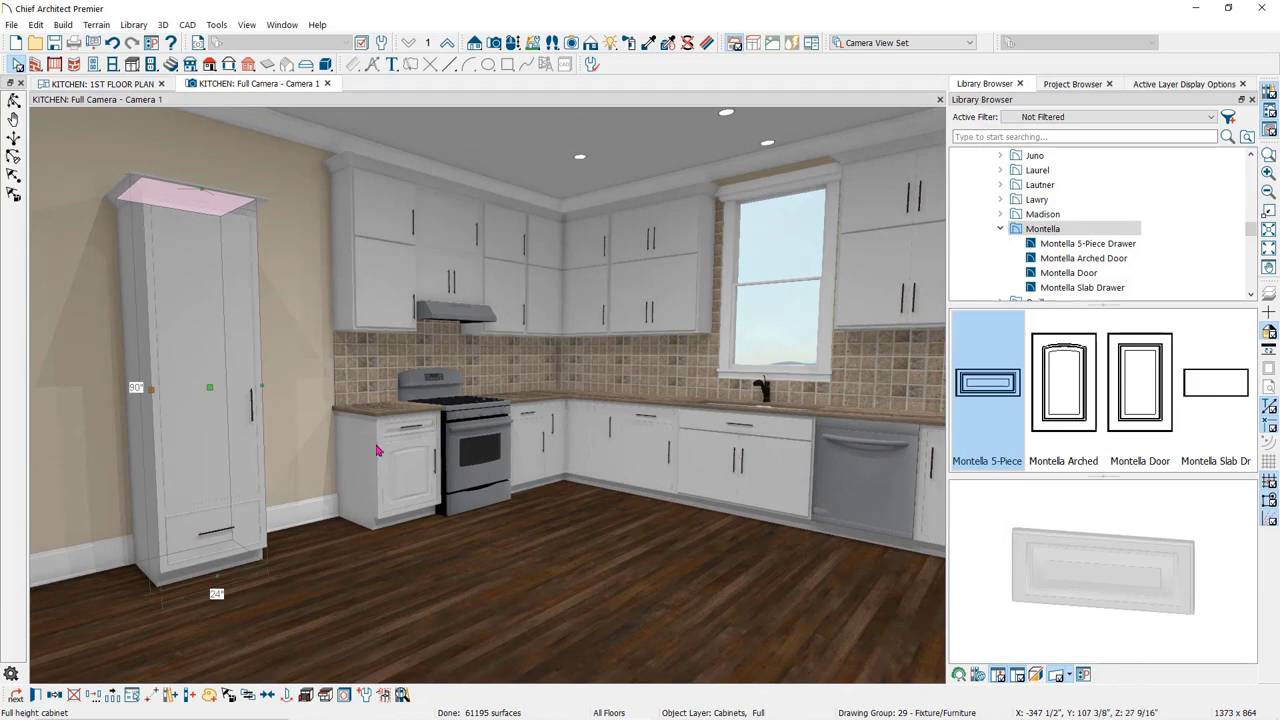
scroll(380, 452, up, 6)
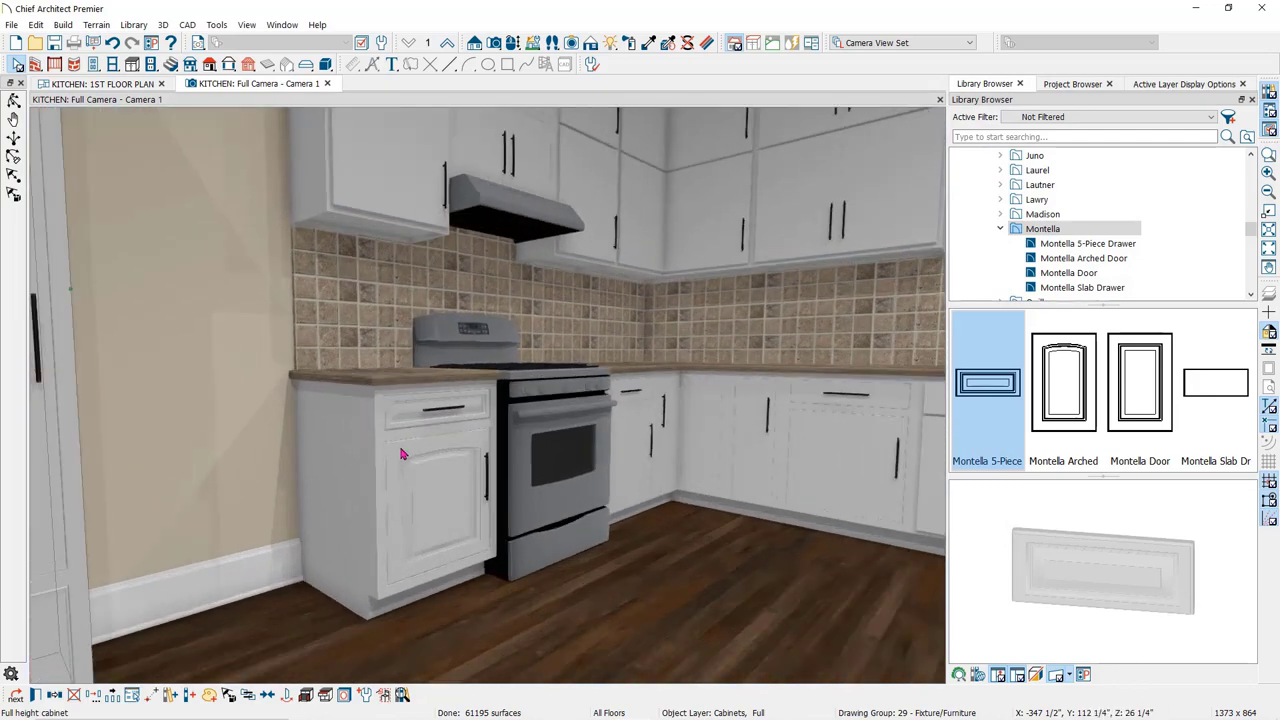
scroll(400, 454, up, 2)
key(Escape)
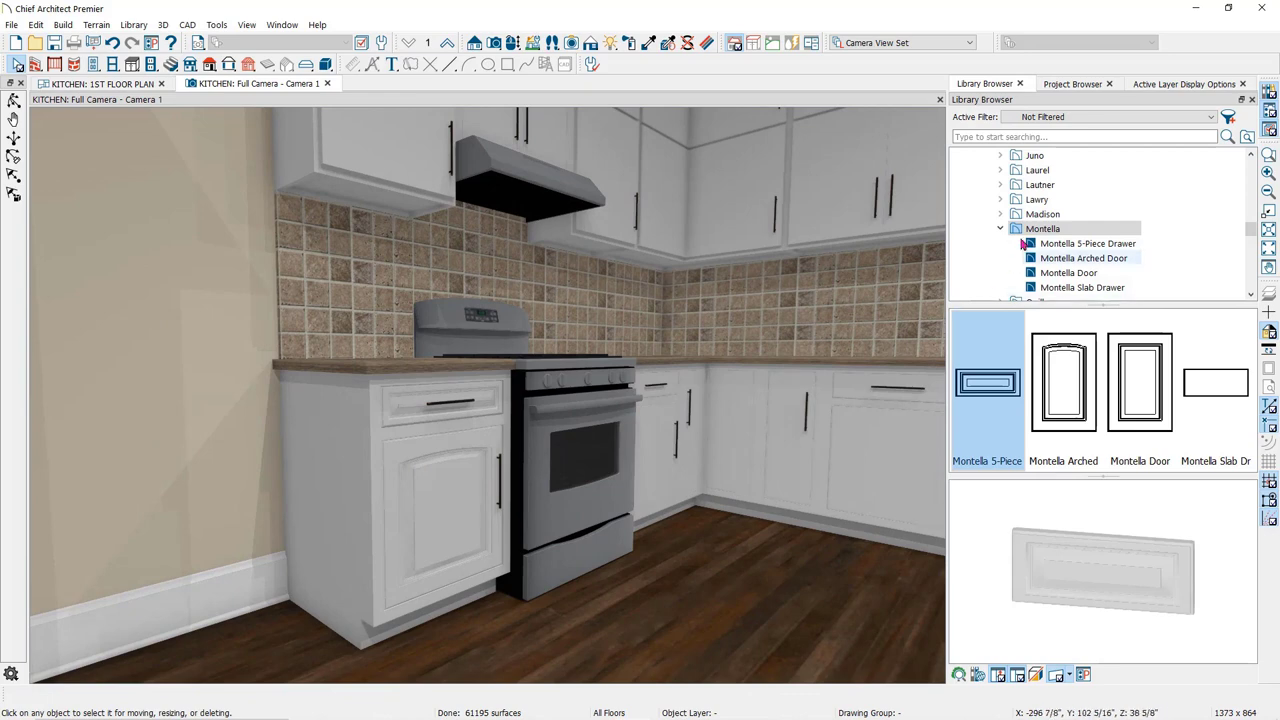
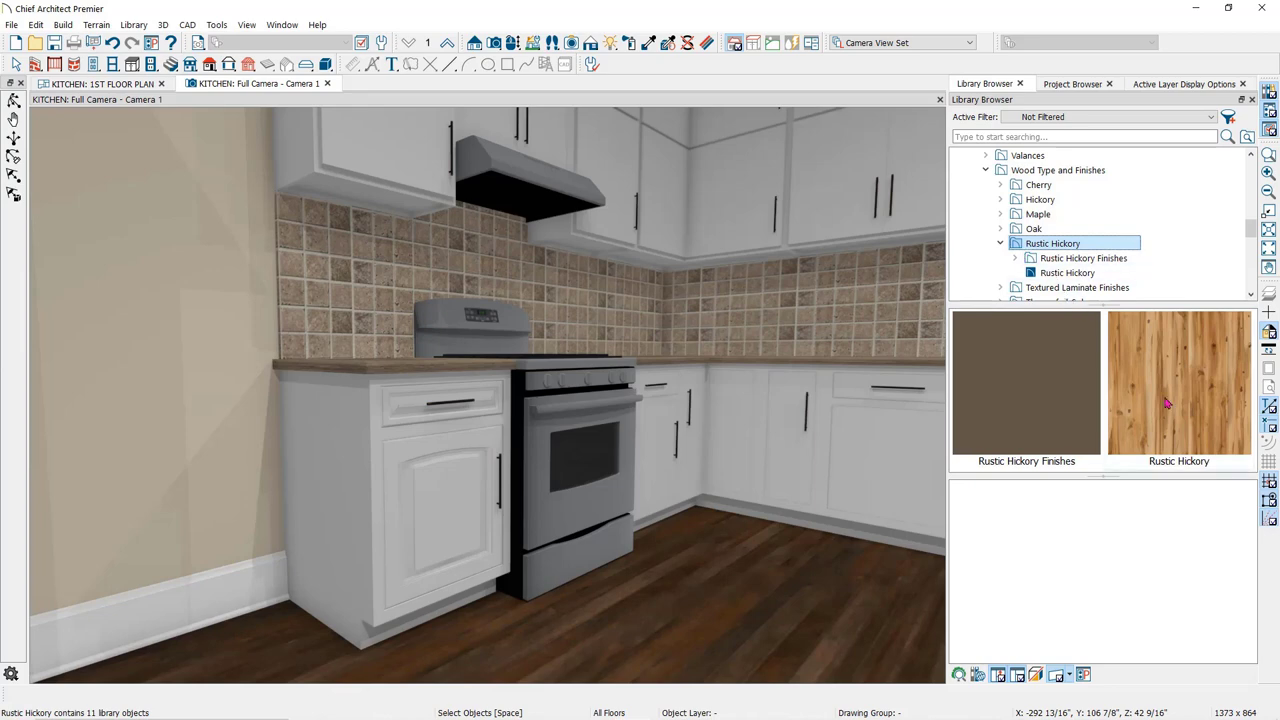
Step: Paint only the door panel of the base cabinet beside the range with Homecrest's Hickory wood material
click(1167, 403)
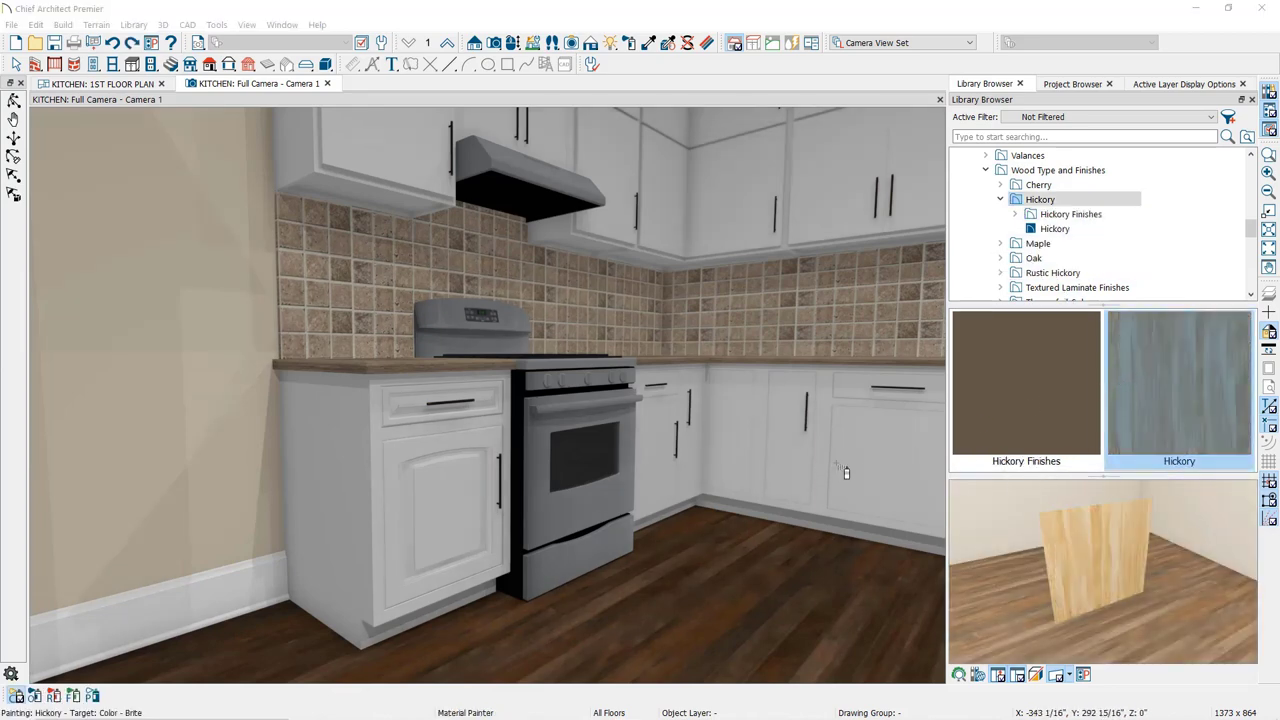
click(449, 502)
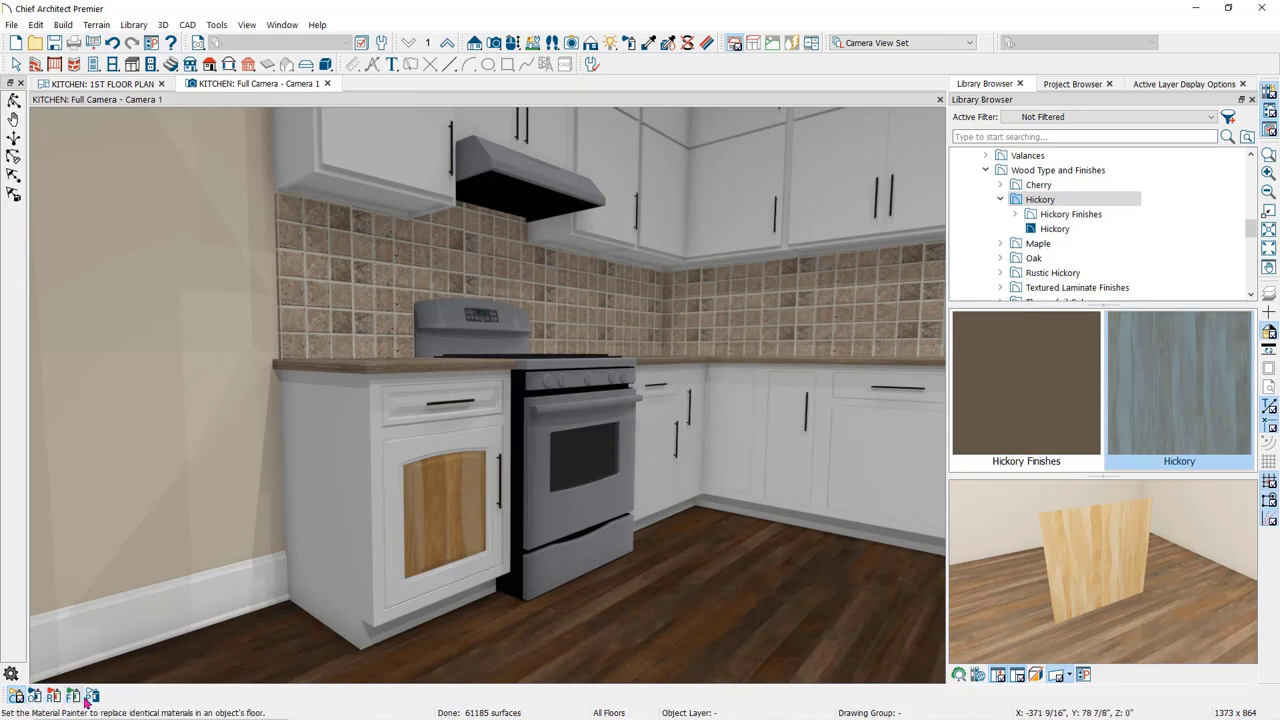
click(17, 697)
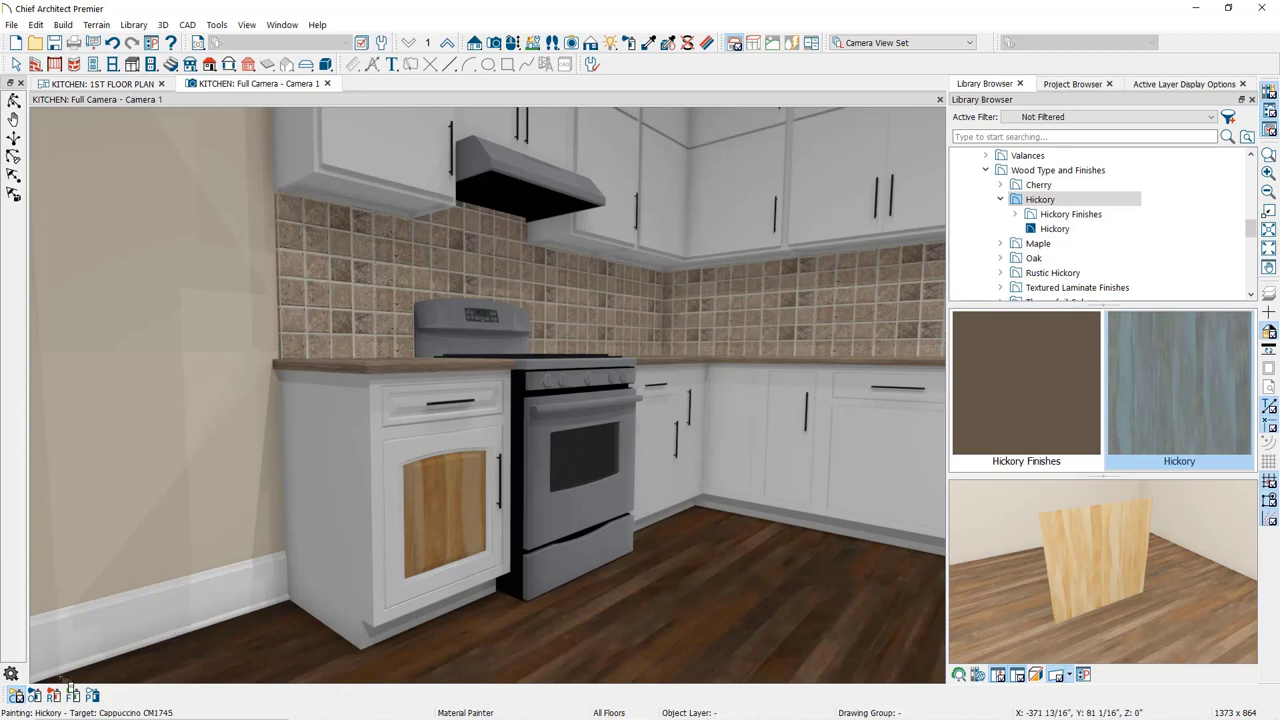
Step: Try applying Hickory to identical materials across the whole base cabinet in object mode, and undo it
click(36, 698)
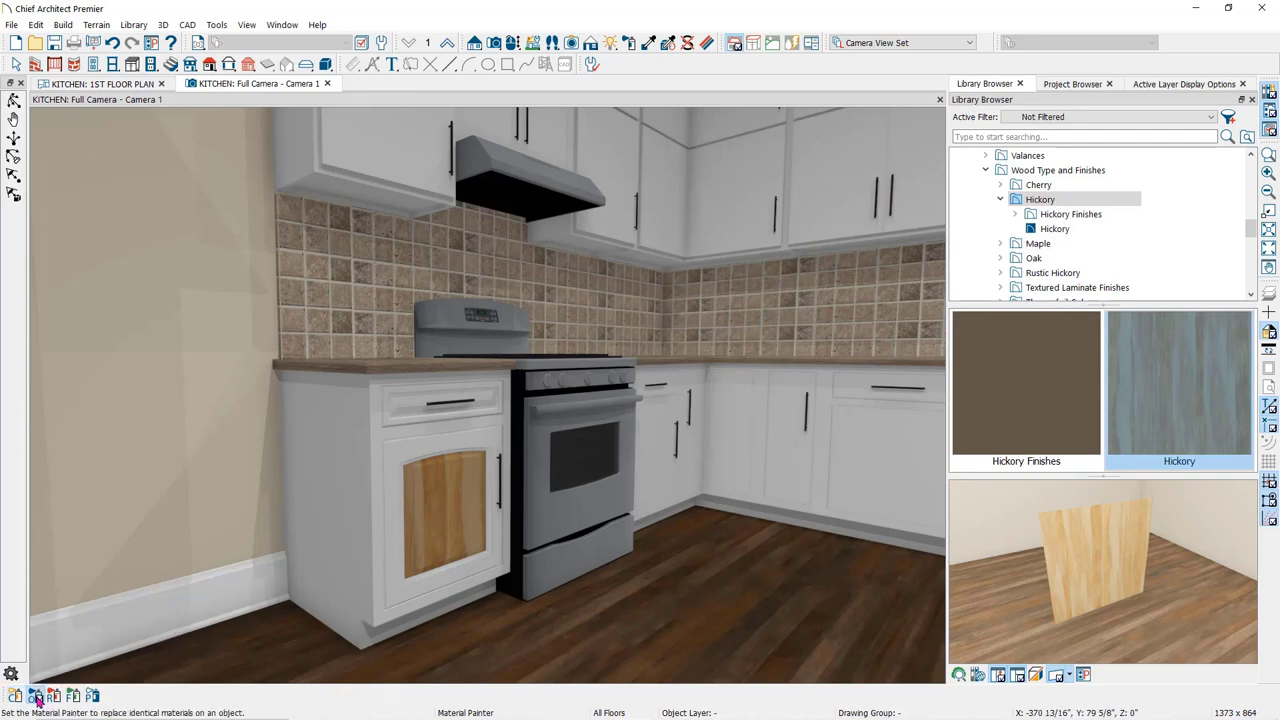
click(356, 548)
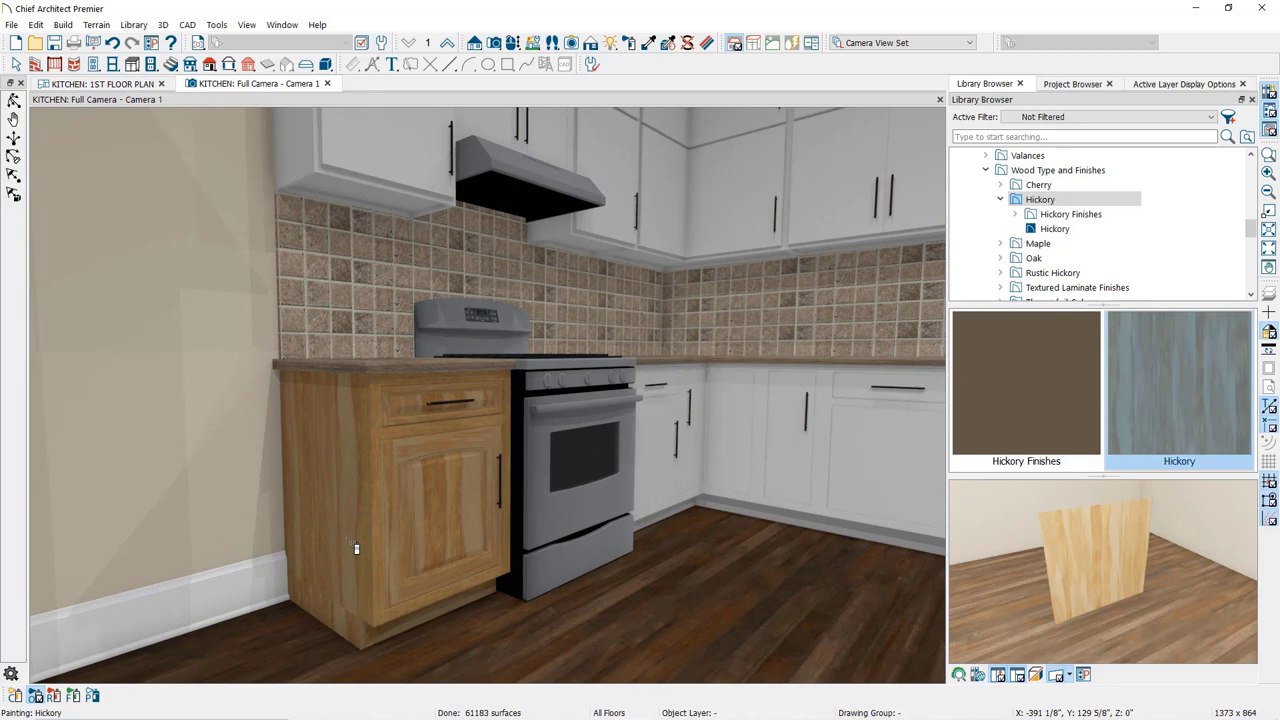
key(Escape)
click(113, 46)
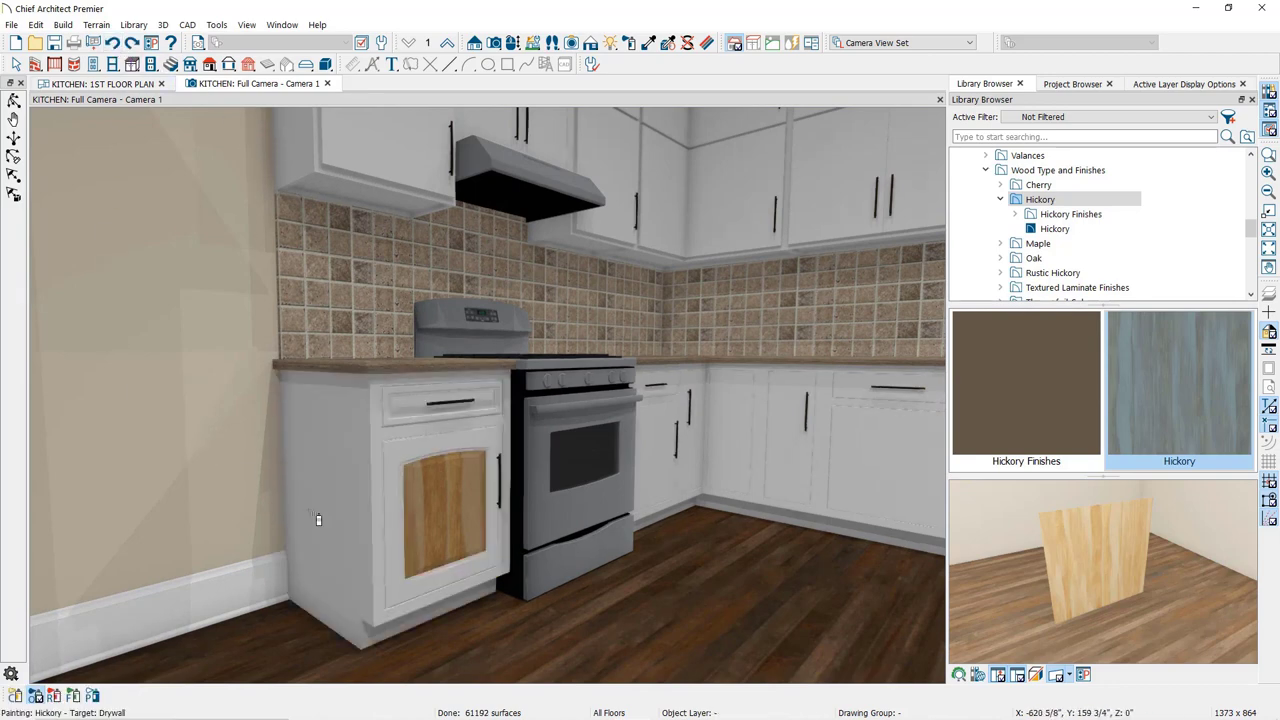
Step: Try applying Hickory to all identical materials throughout the room in room mode, and undo it
click(54, 695)
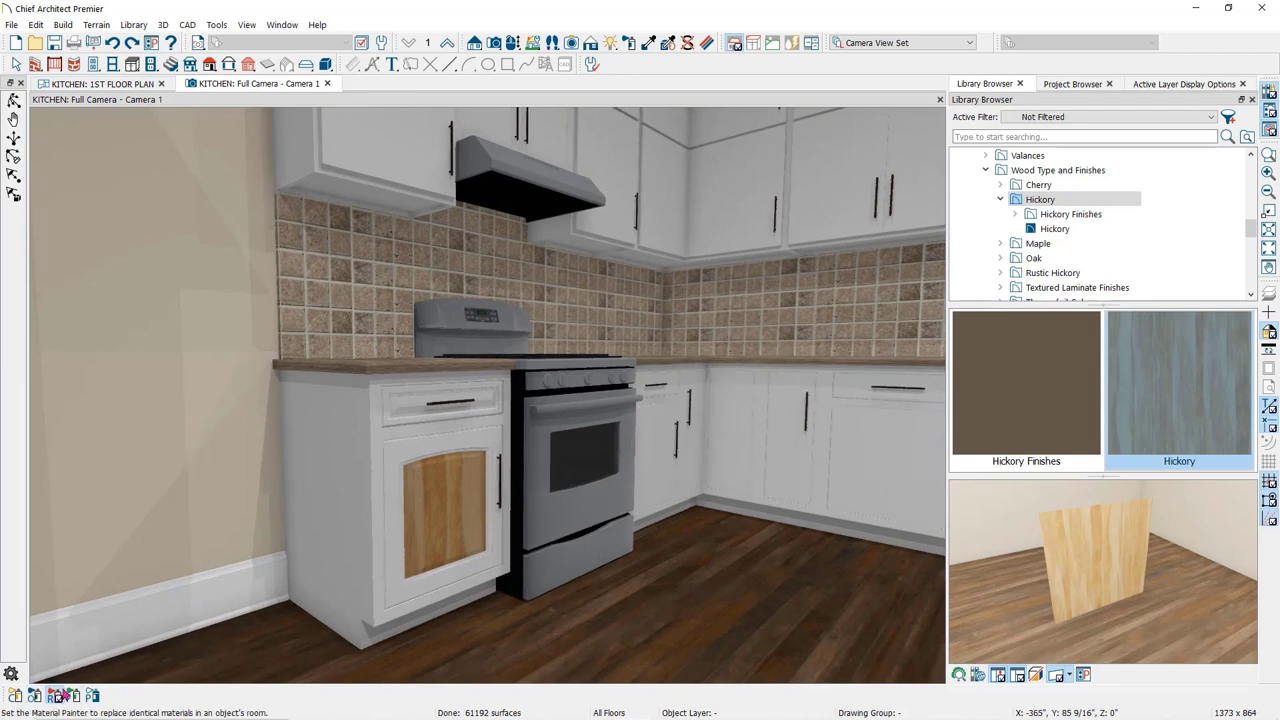
click(334, 521)
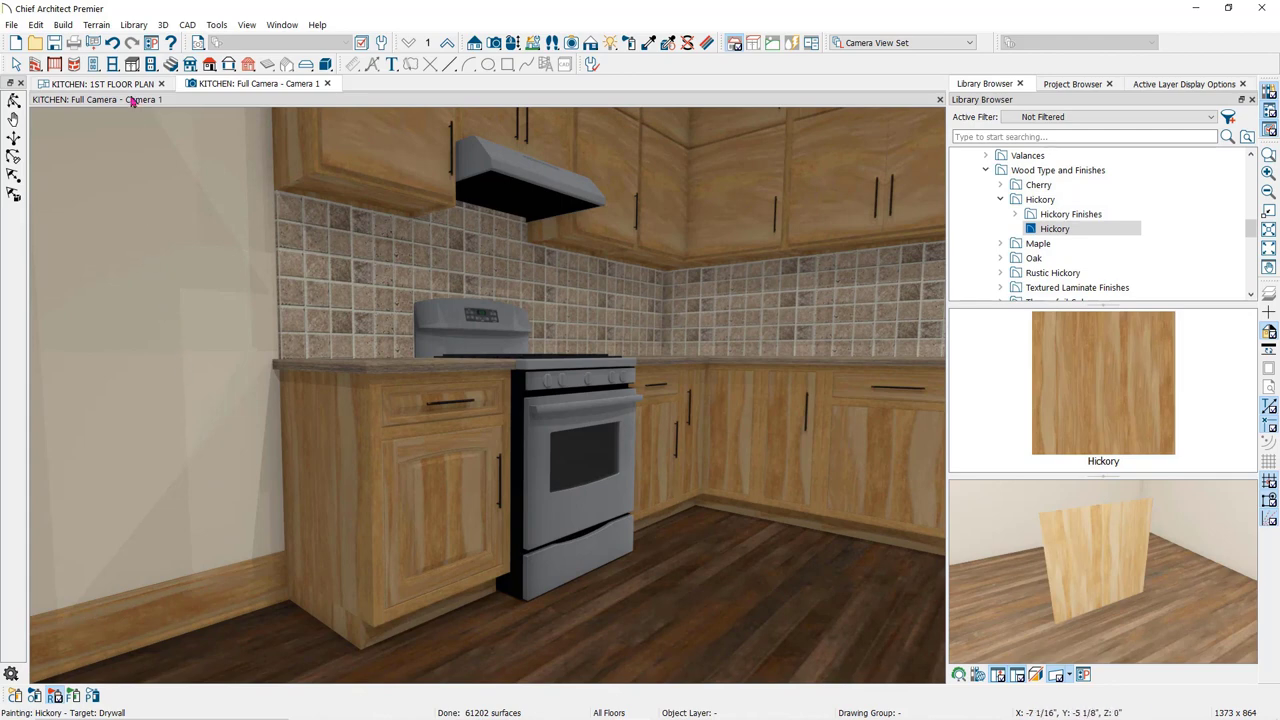
click(112, 43)
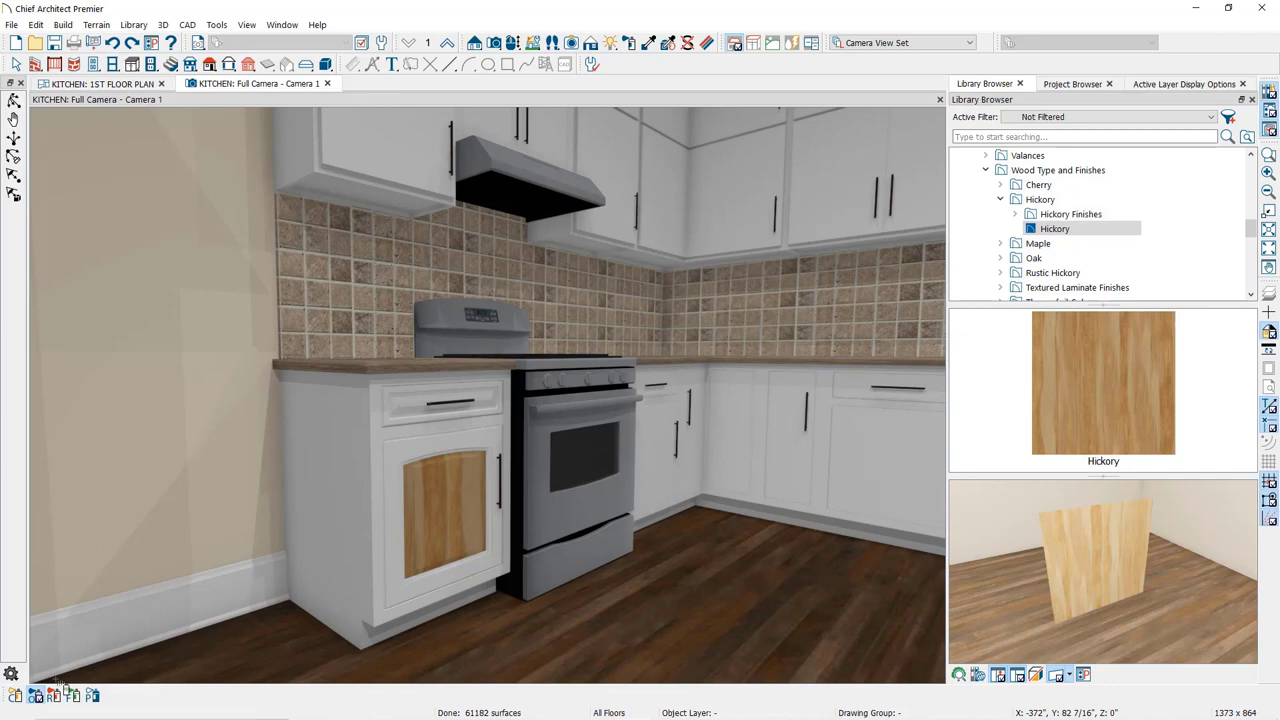
Step: Paint the entire base cabinet beside the range with Hickory in object mode and leave the Material Painter
click(360, 524)
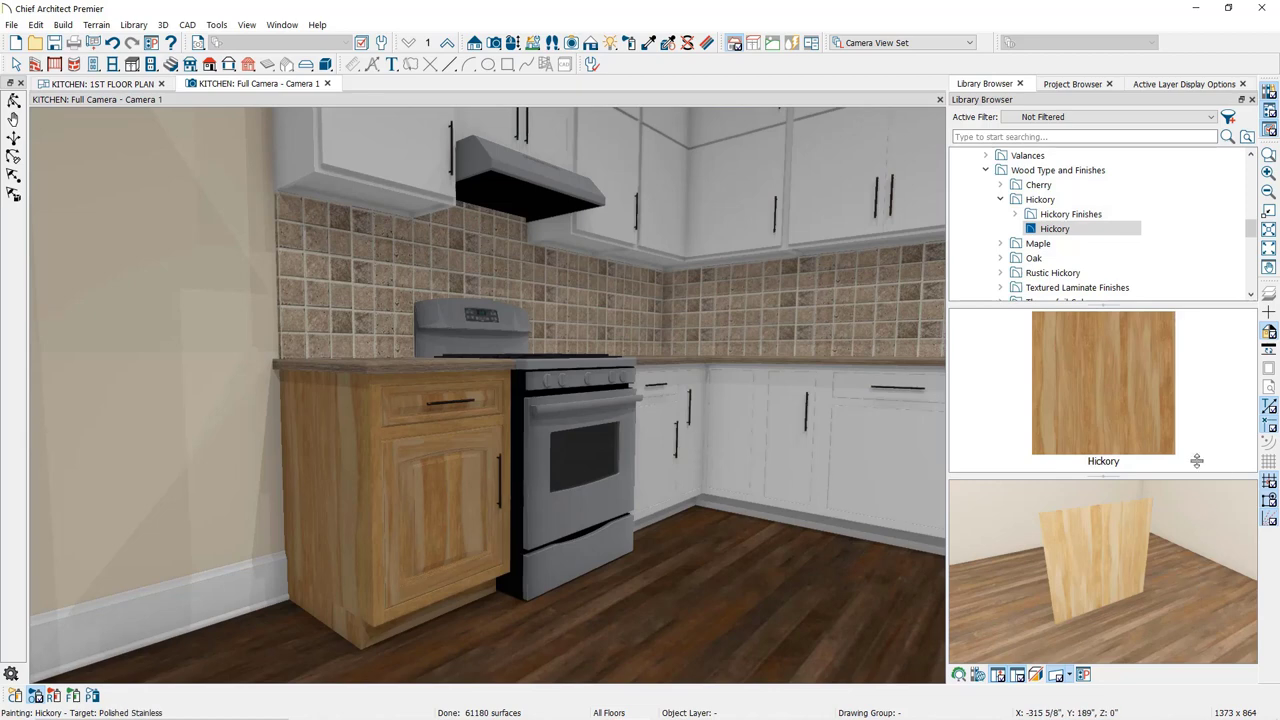
key(Escape)
Step: Open the Hickory Finishes in the library and choose the Karoo finish for painting
click(1030, 232)
click(1016, 215)
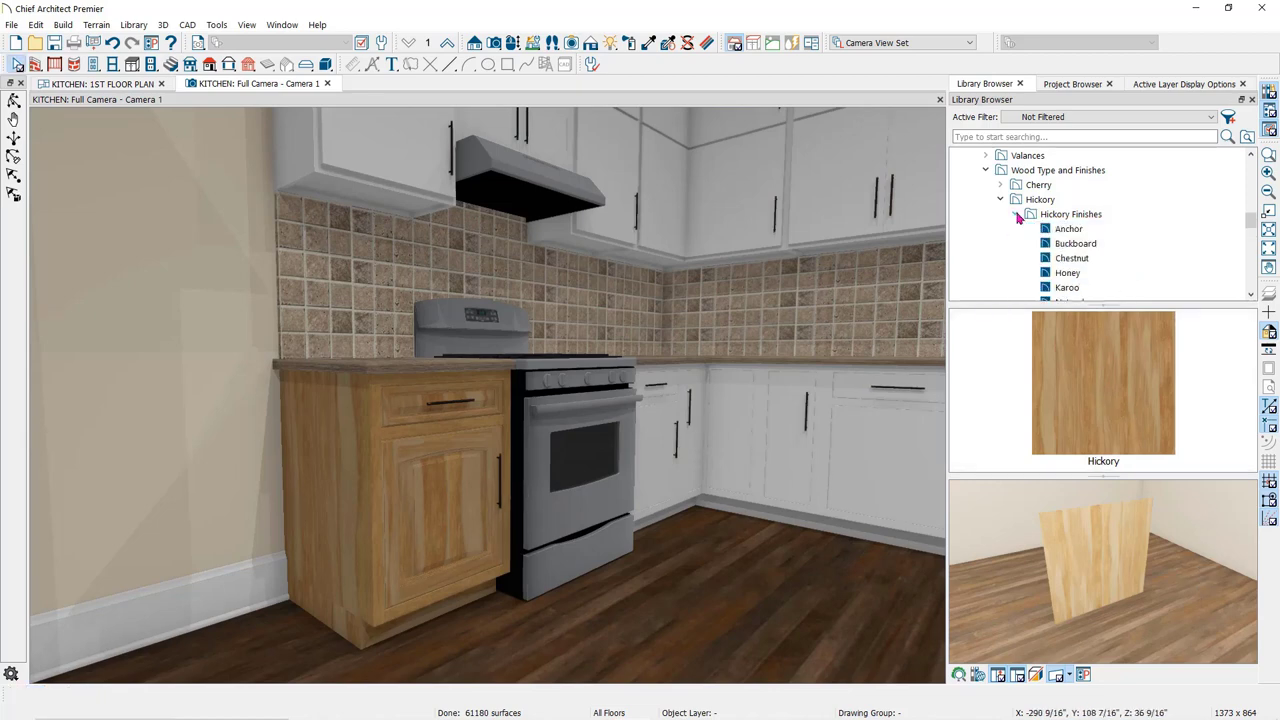
scroll(1176, 250, down, 3)
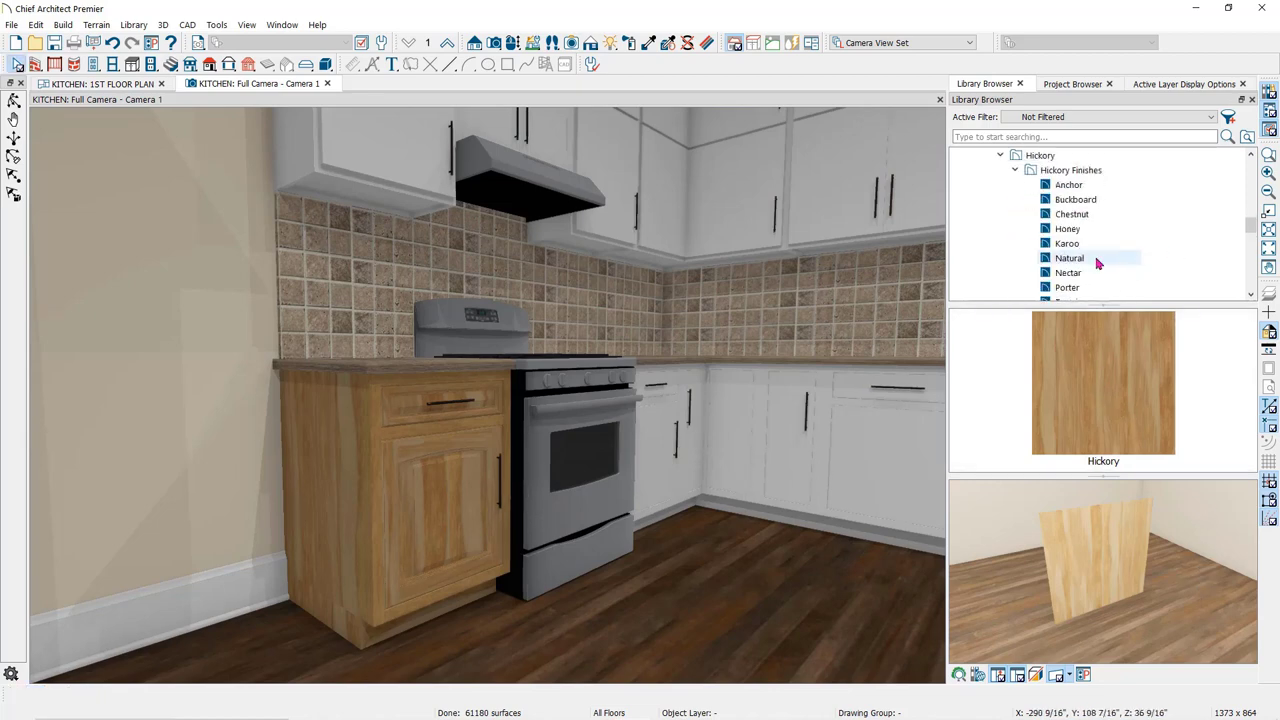
click(1040, 176)
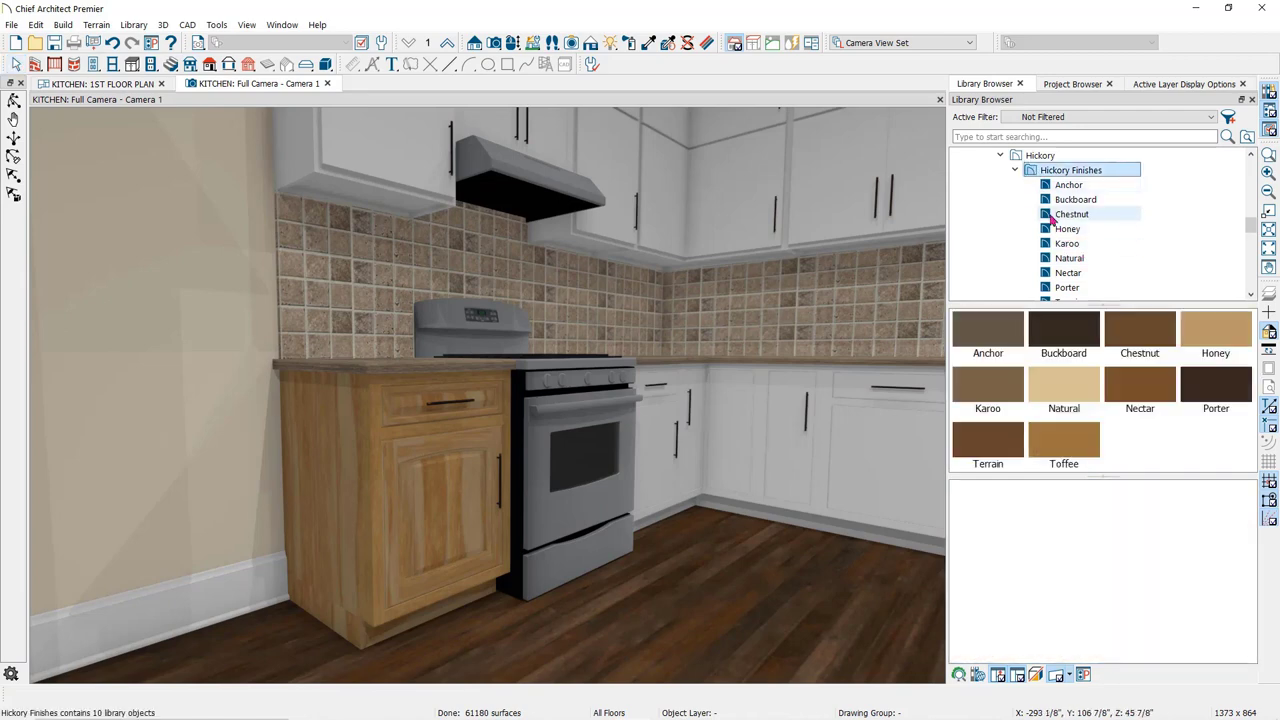
click(1058, 246)
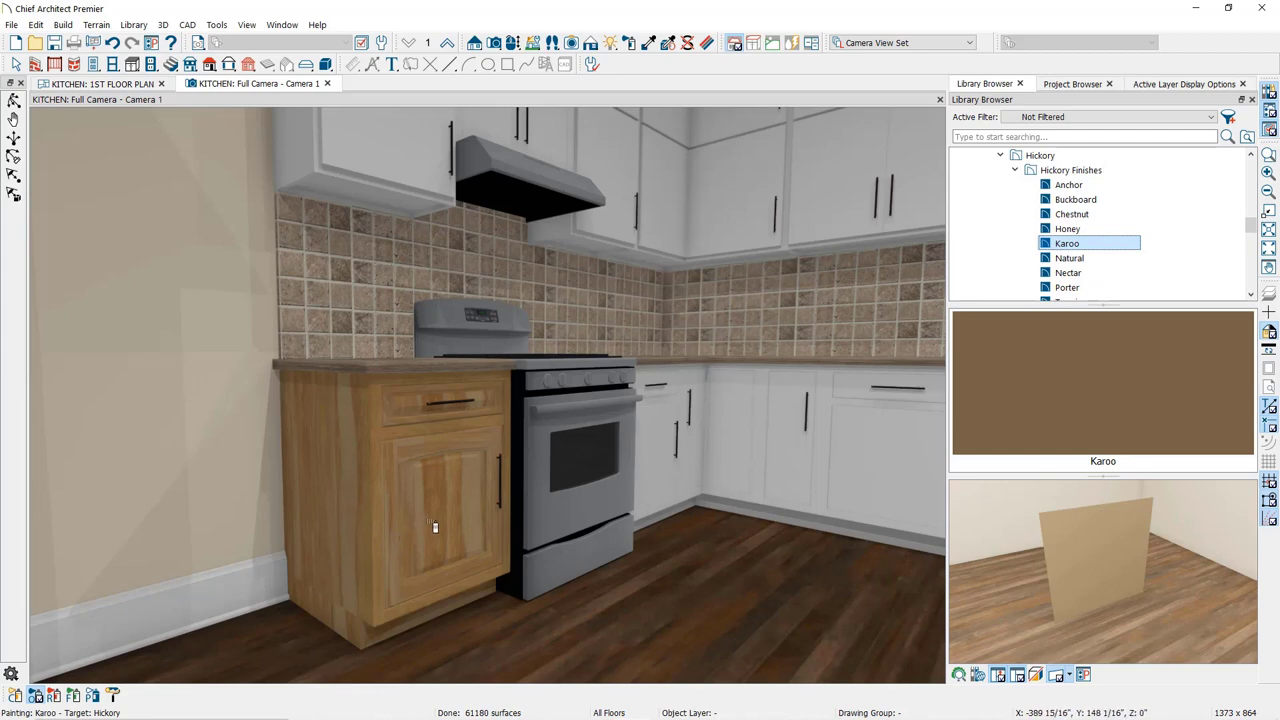
Step: Try painting the base cabinet's box with Karoo without blending it into the wood, and undo it
click(350, 532)
click(350, 532)
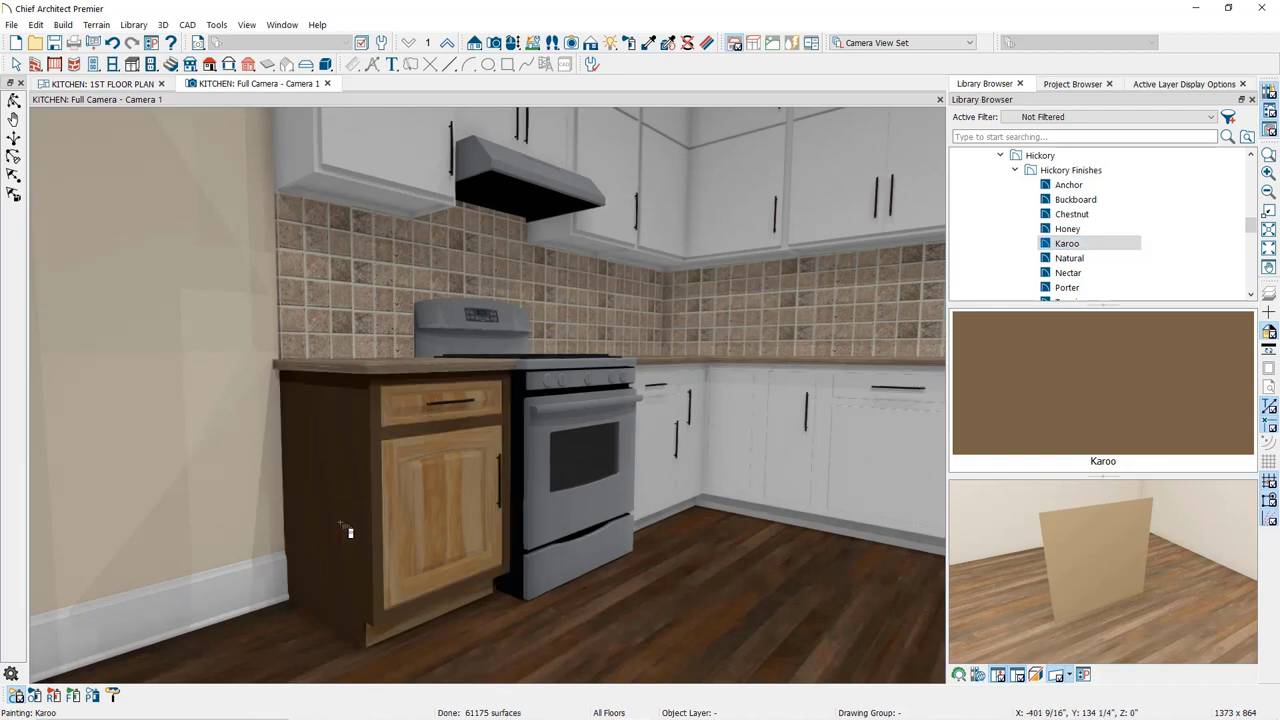
key(Escape)
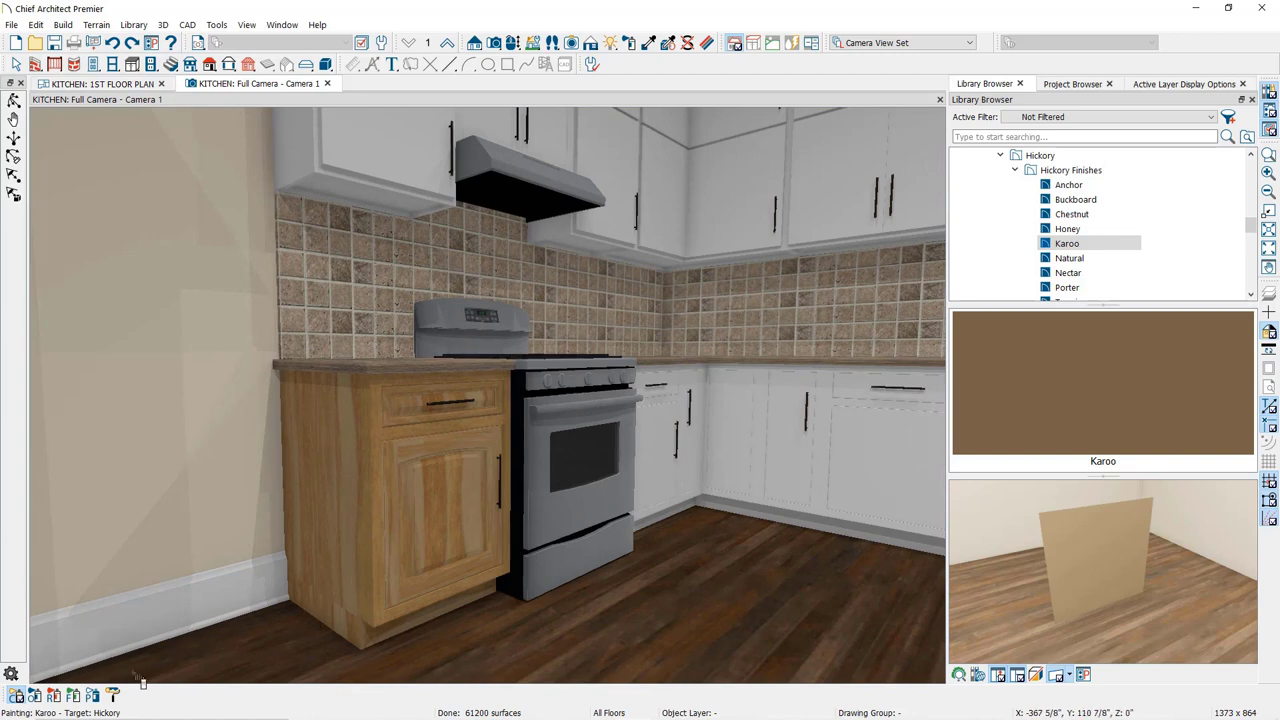
Step: Turn on color blending and apply the Karoo finish to the base cabinet's box and door panel
click(113, 696)
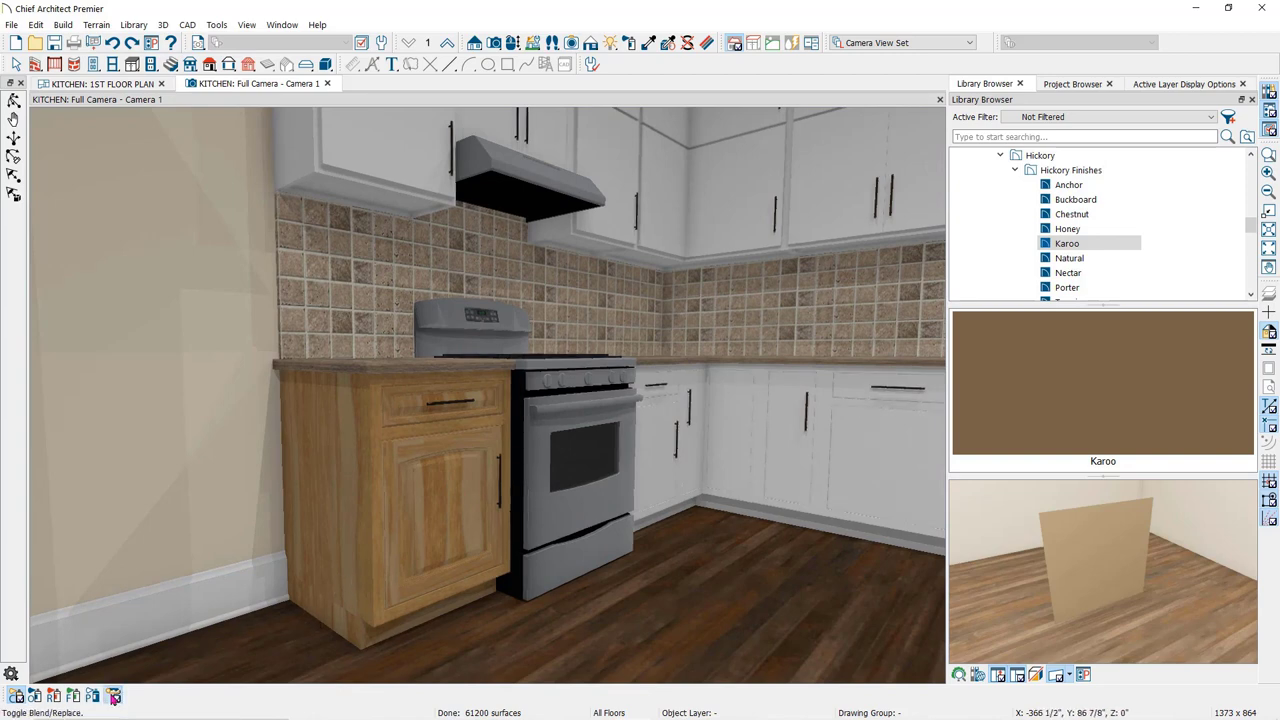
click(347, 518)
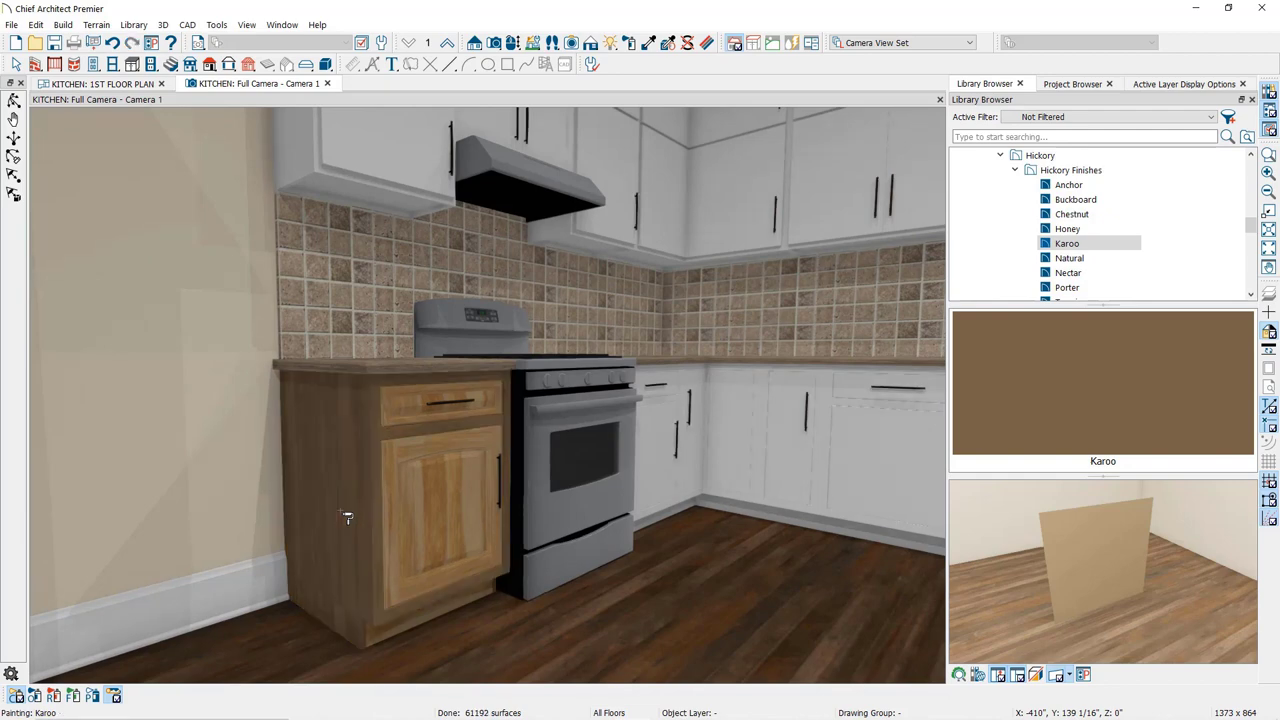
click(444, 528)
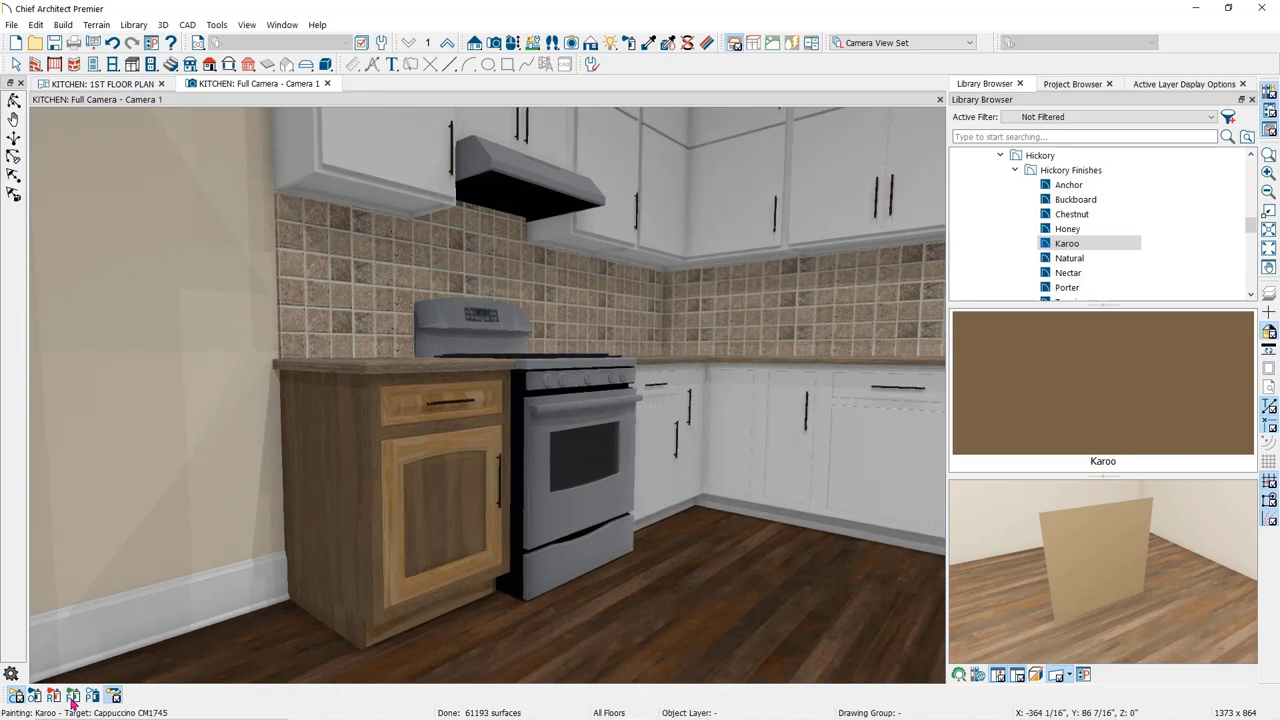
Step: Blend the Karoo finish over the remaining Hickory parts of the base cabinet using object mode
click(34, 695)
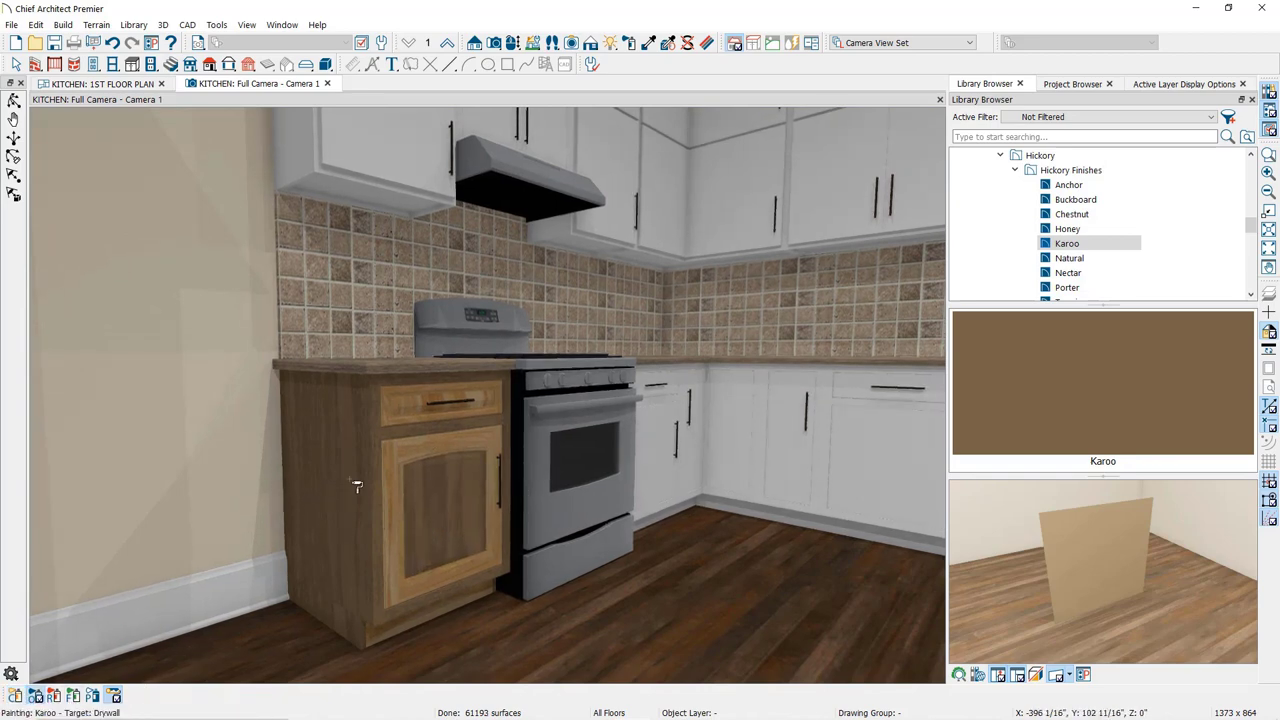
click(437, 453)
key(space)
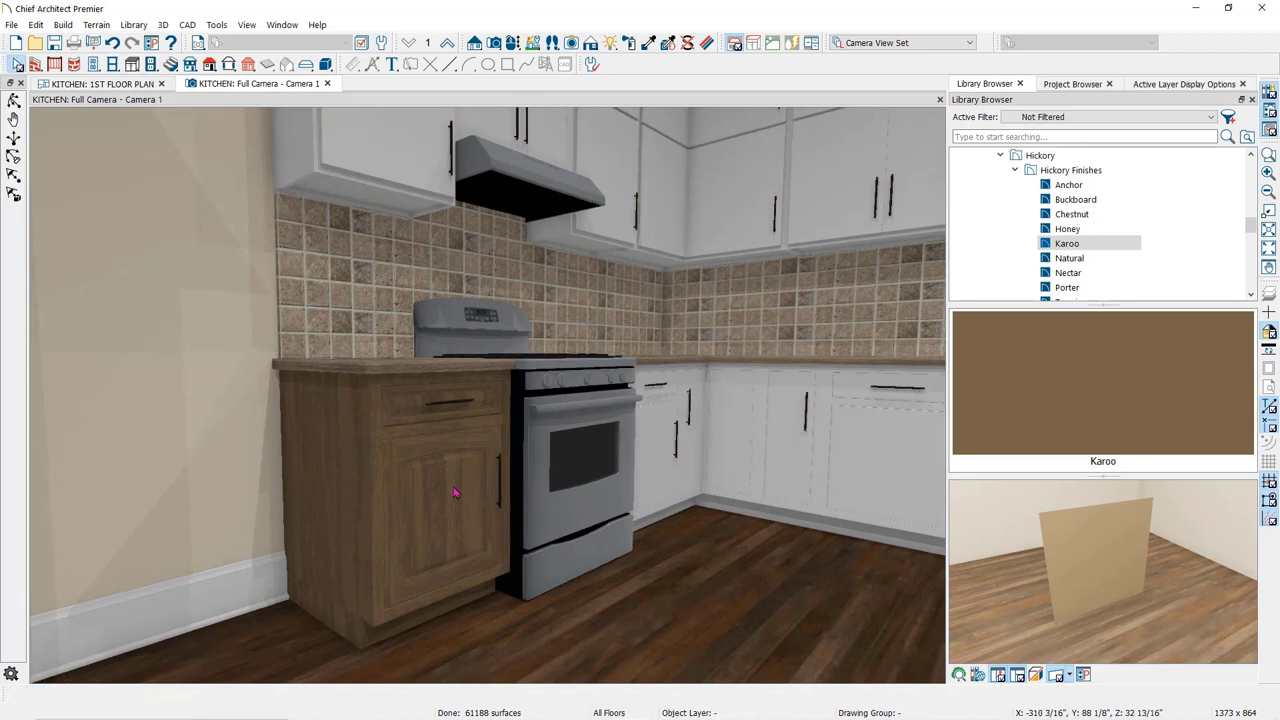
Step: Set the Karoo-finished base cabinet beside the range as the default for base cabinets
click(449, 503)
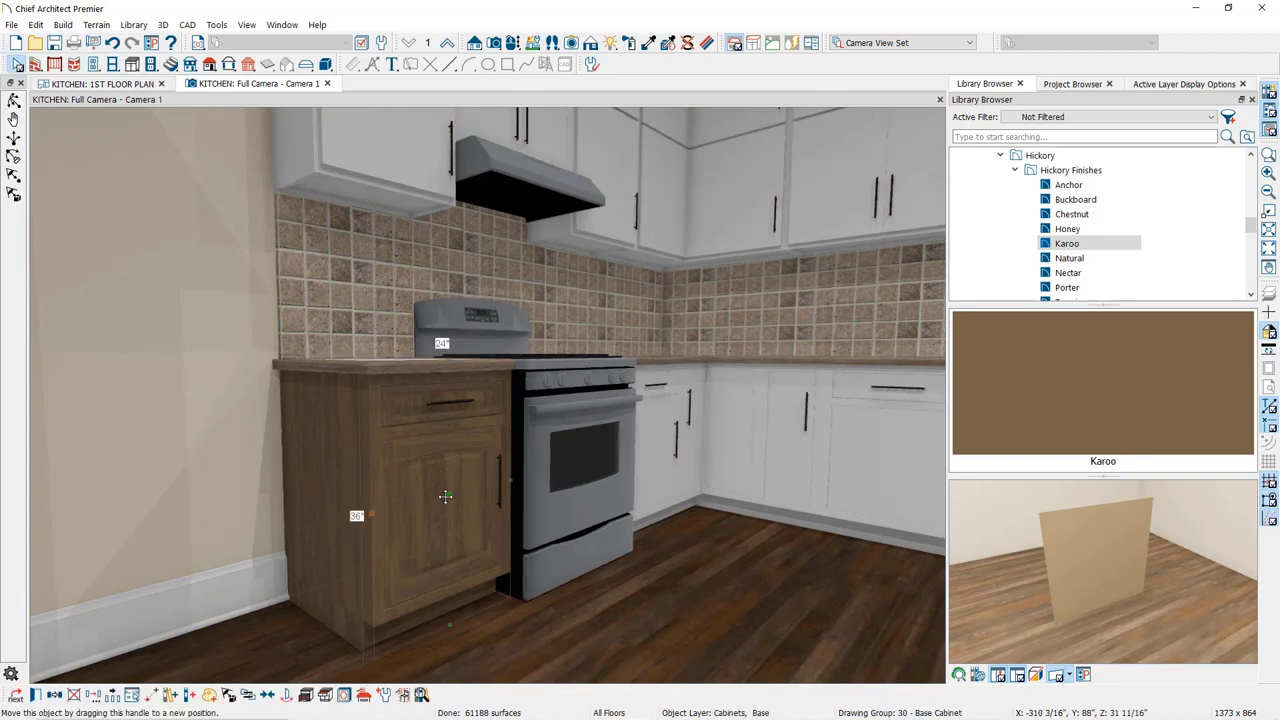
click(384, 695)
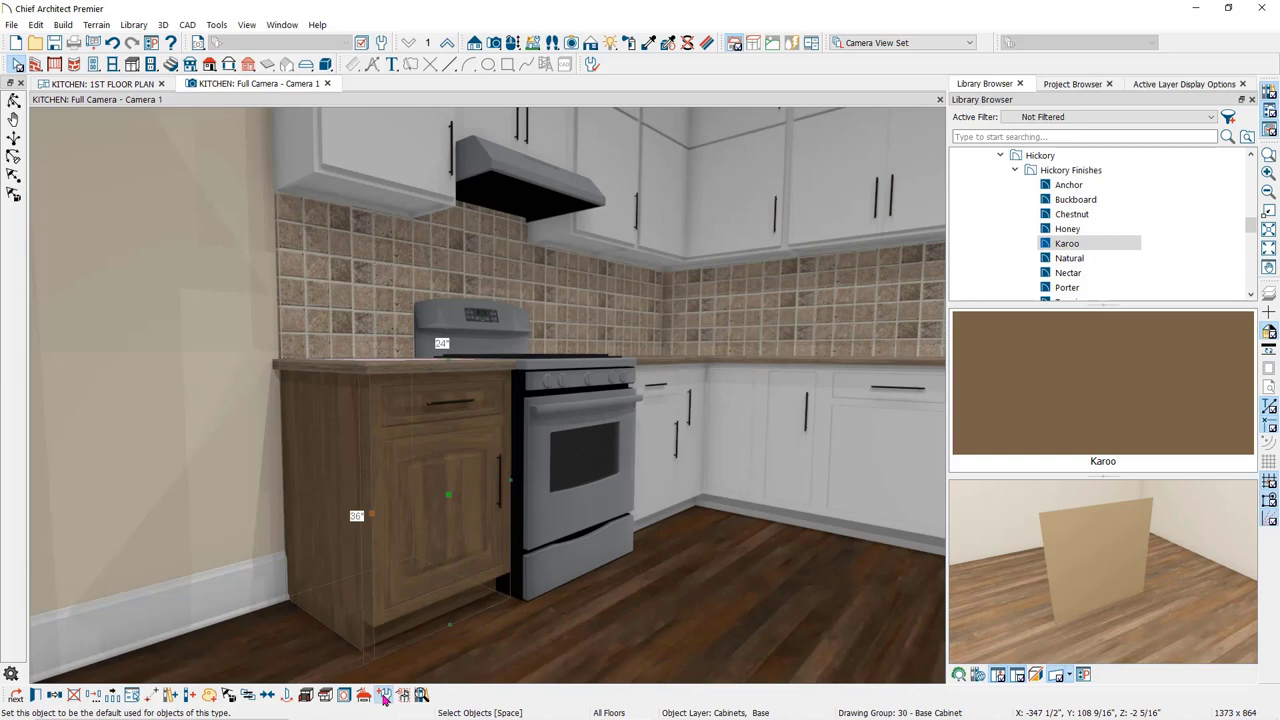
key(Return)
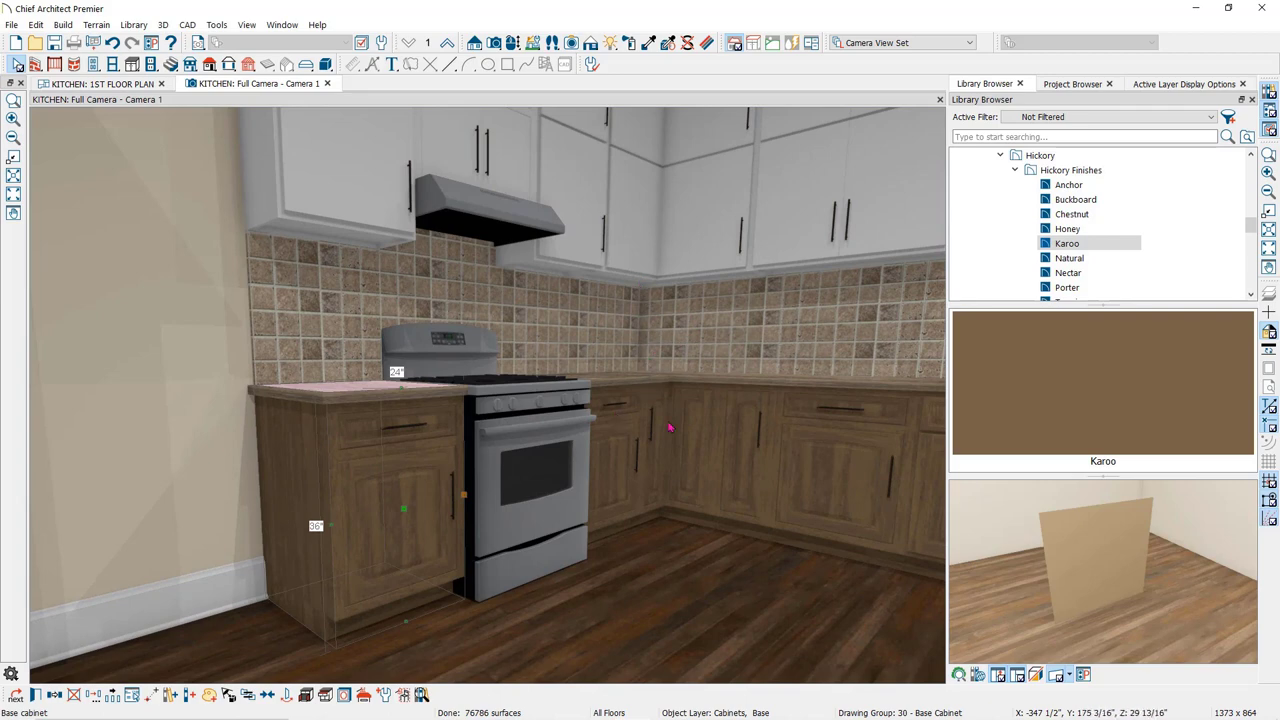
Step: Place a test base cabinet on the open floor in front of the corner cabinets, and delete it
click(132, 64)
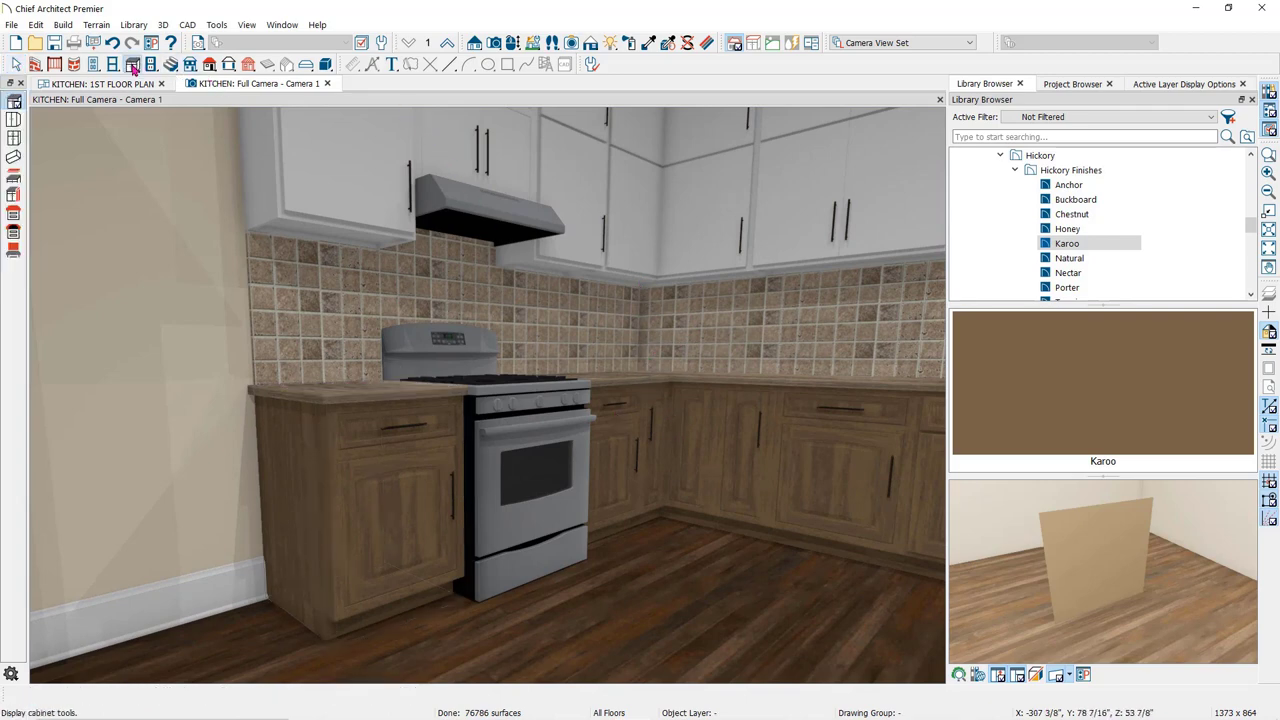
click(685, 606)
key(space)
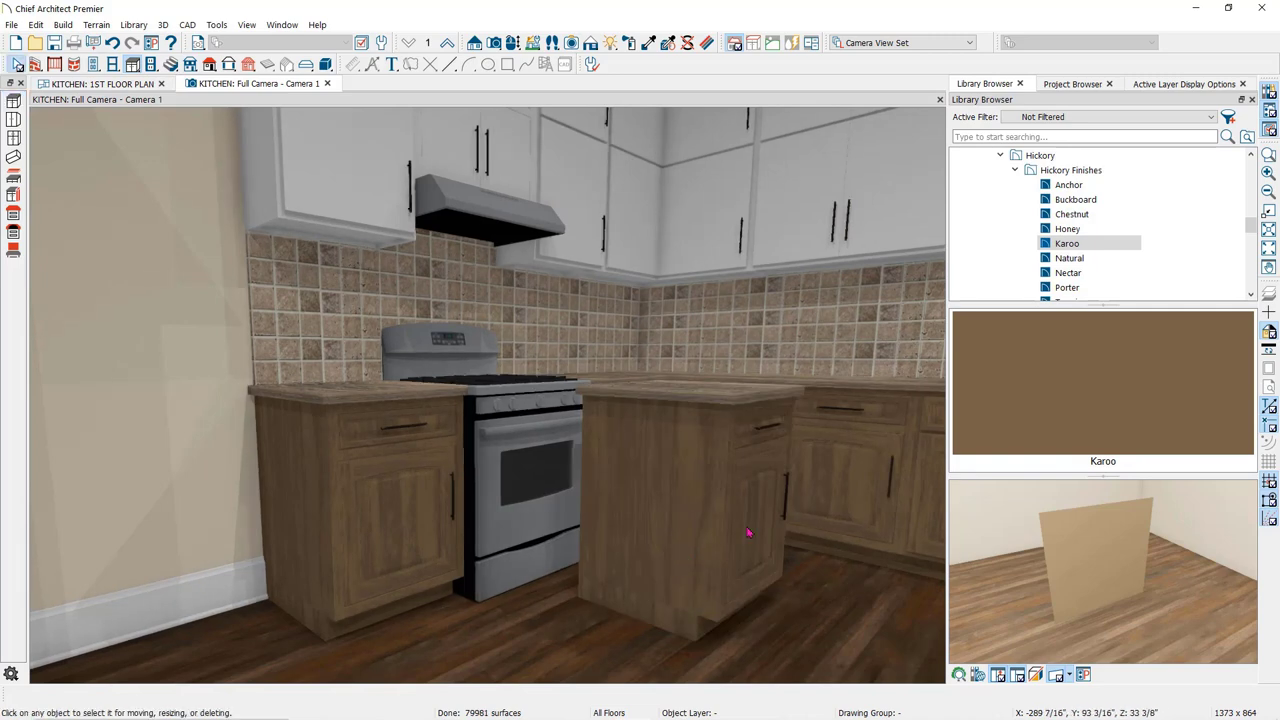
click(748, 532)
key(Delete)
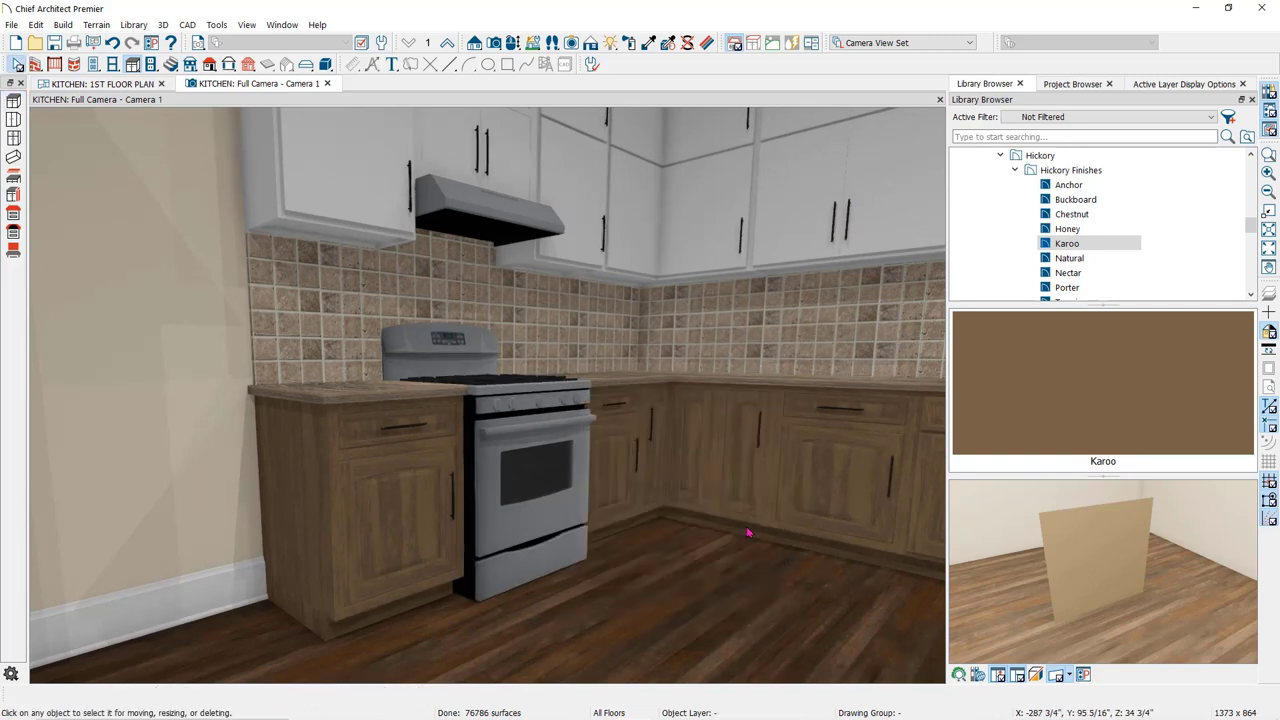
Step: Change the door style of the 24-inch wall cabinet beside the range hood to Montella Arched Door from the library
key(alt+o)
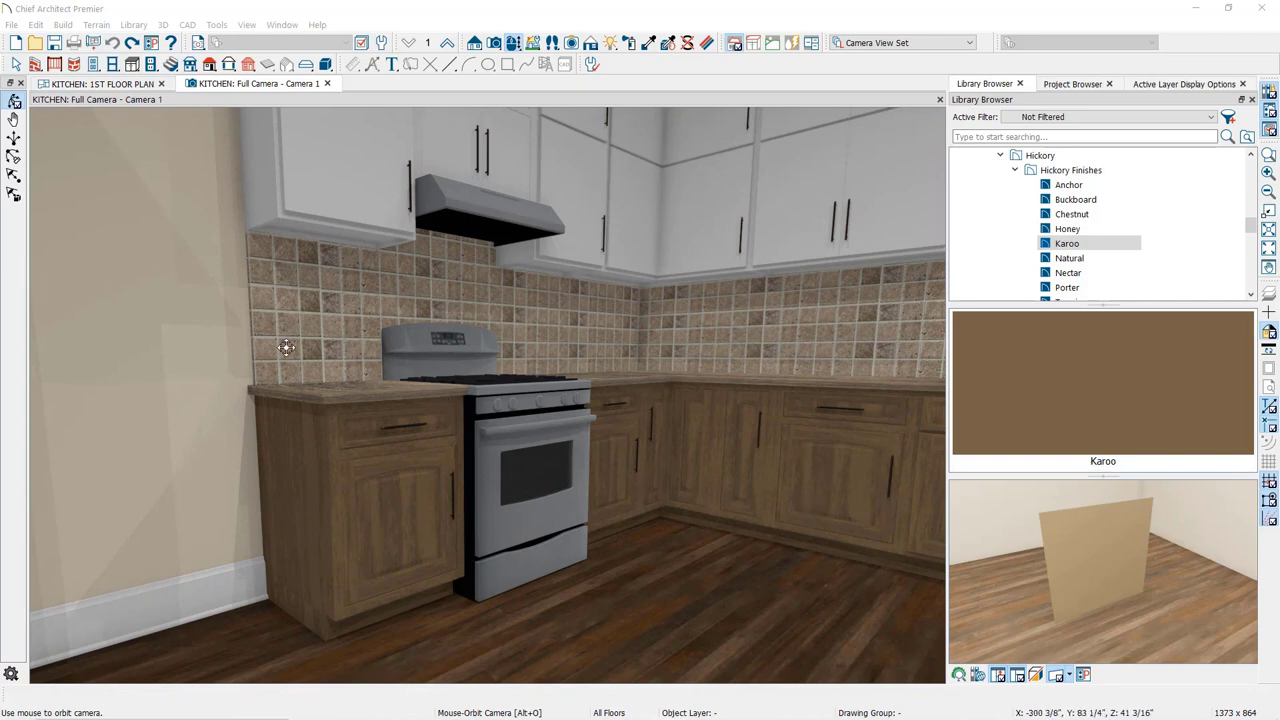
middle_drag(200, 172, 242, 533)
middle_drag(180, 157, 277, 523)
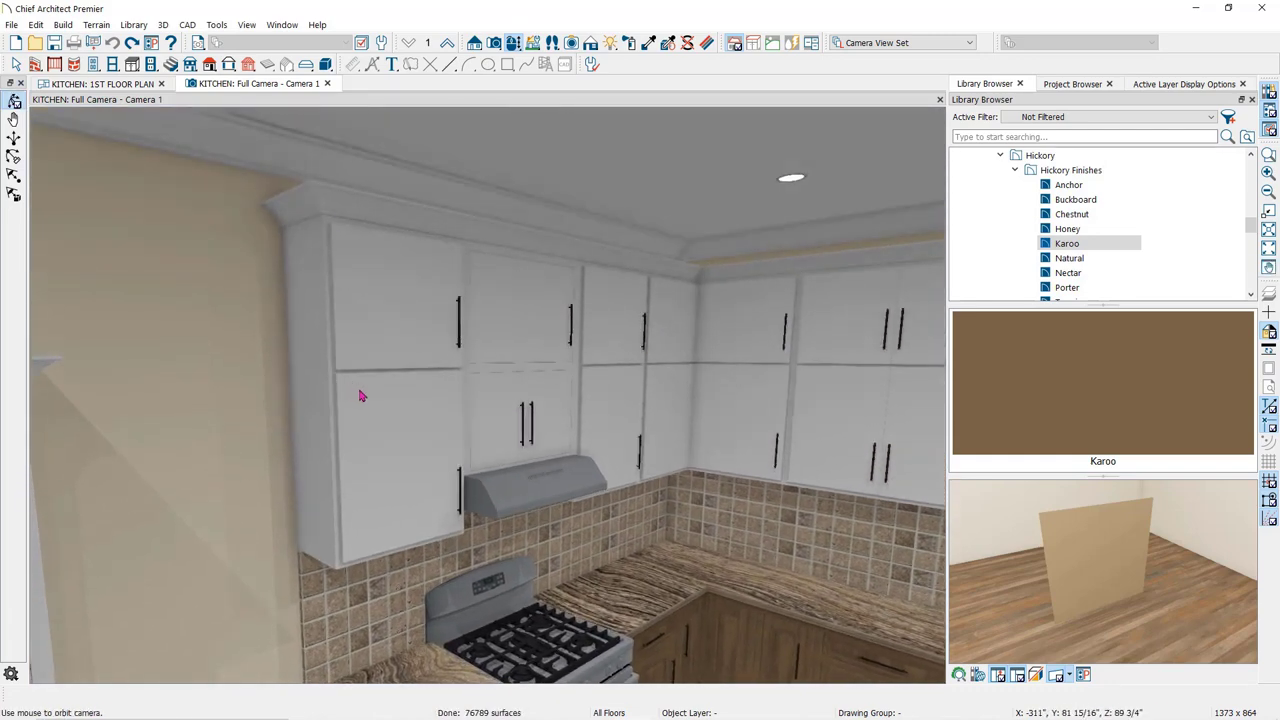
click(390, 412)
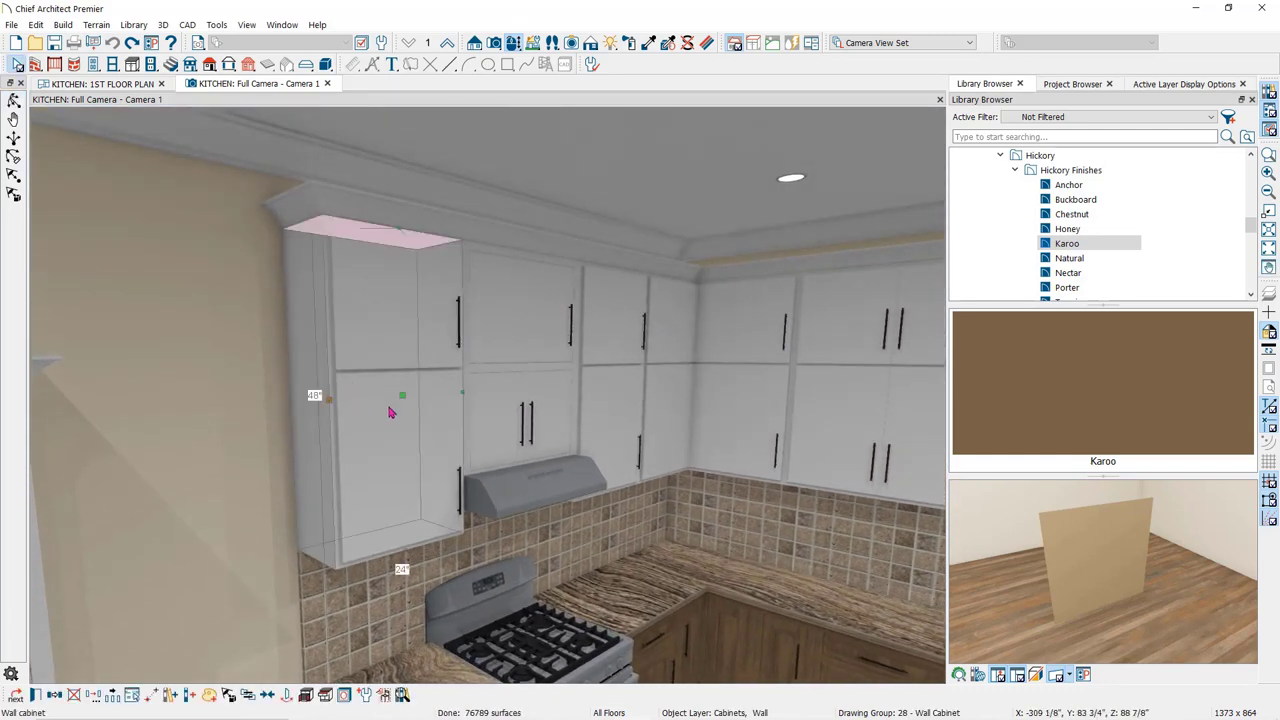
double_click(363, 505)
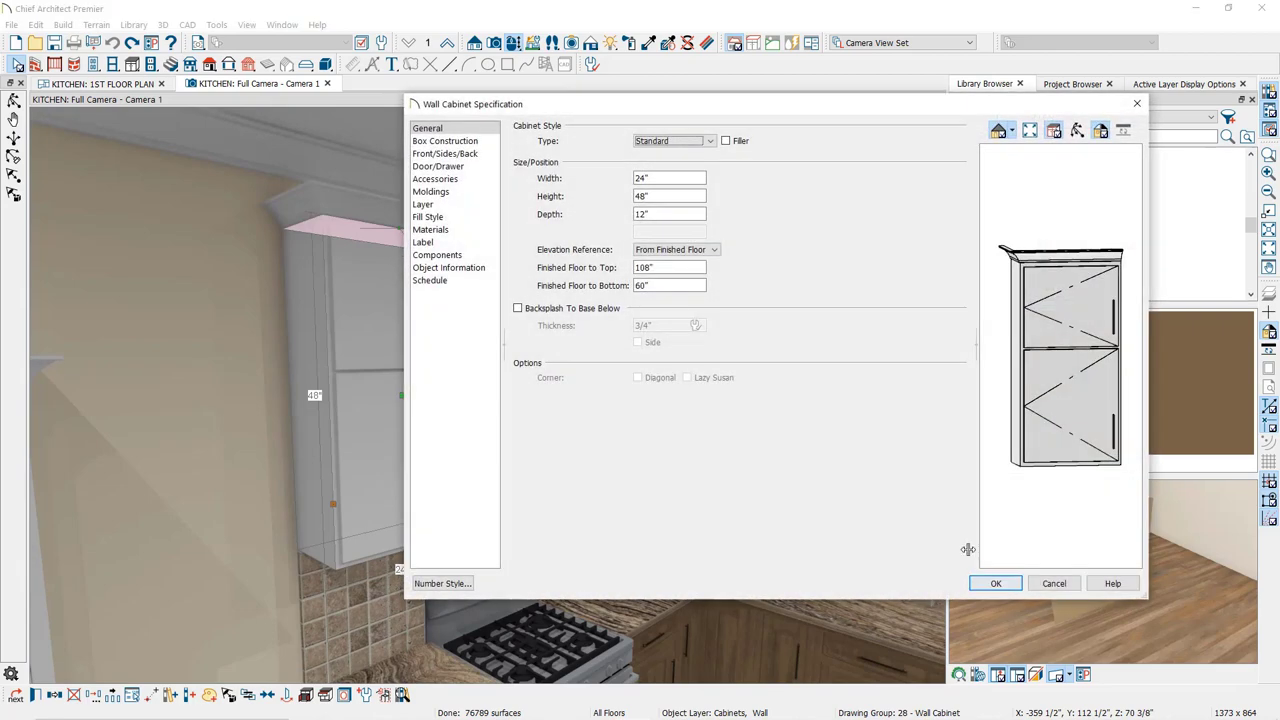
click(440, 166)
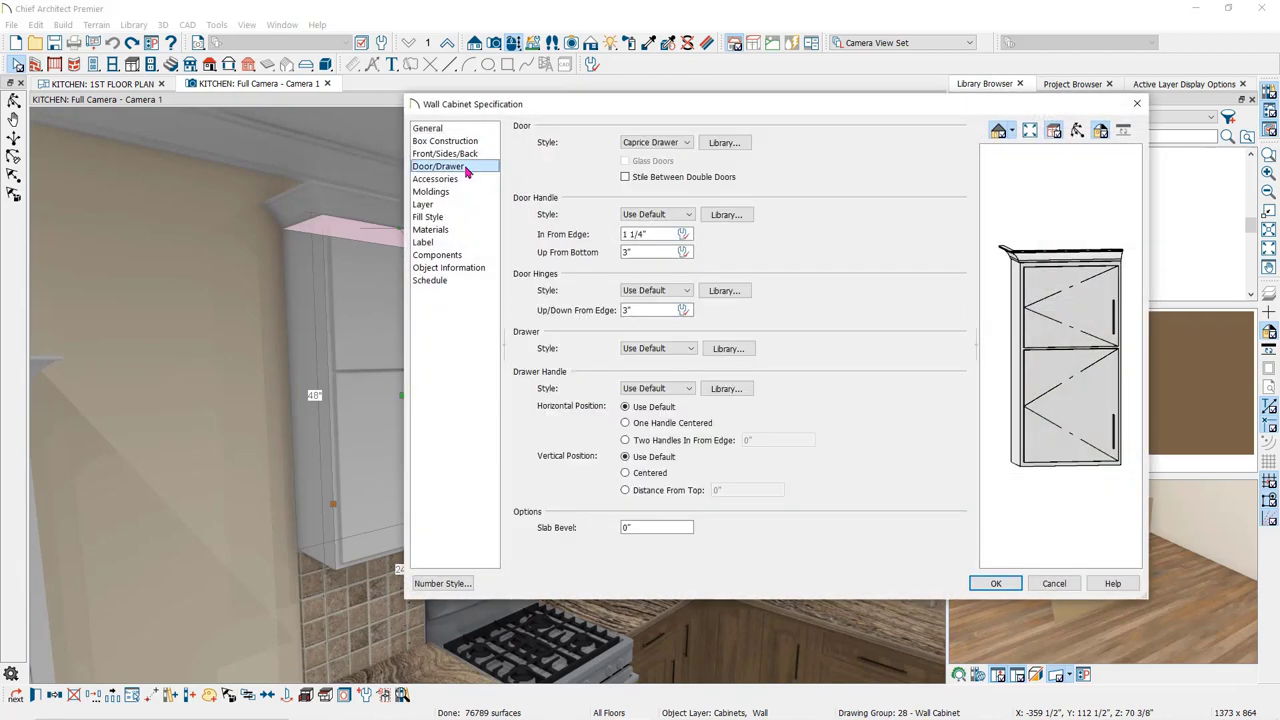
click(722, 142)
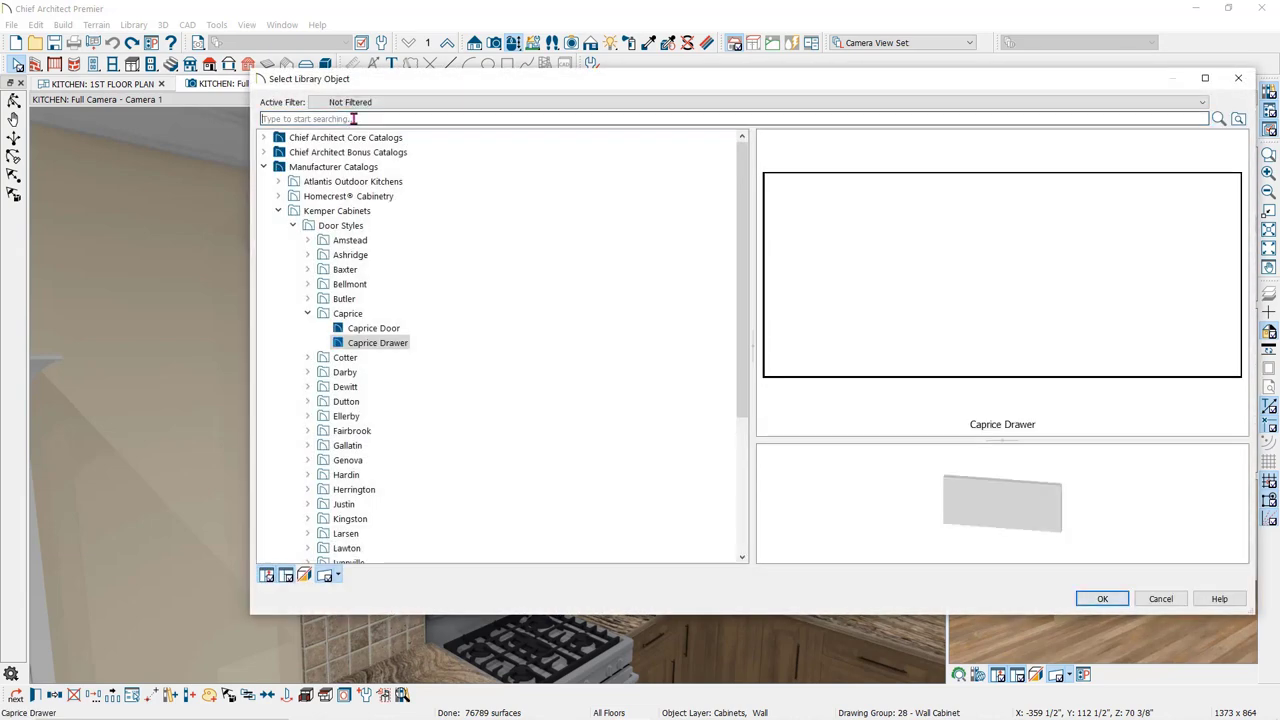
text(montella)
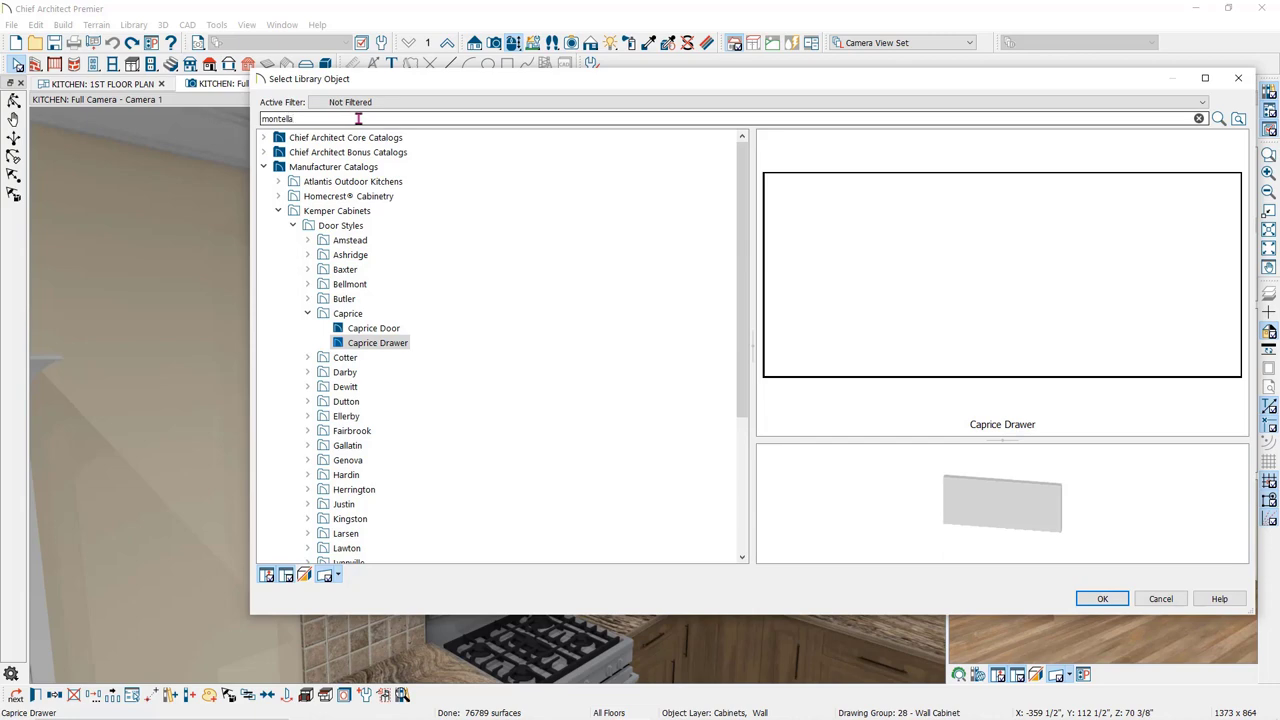
key(Return)
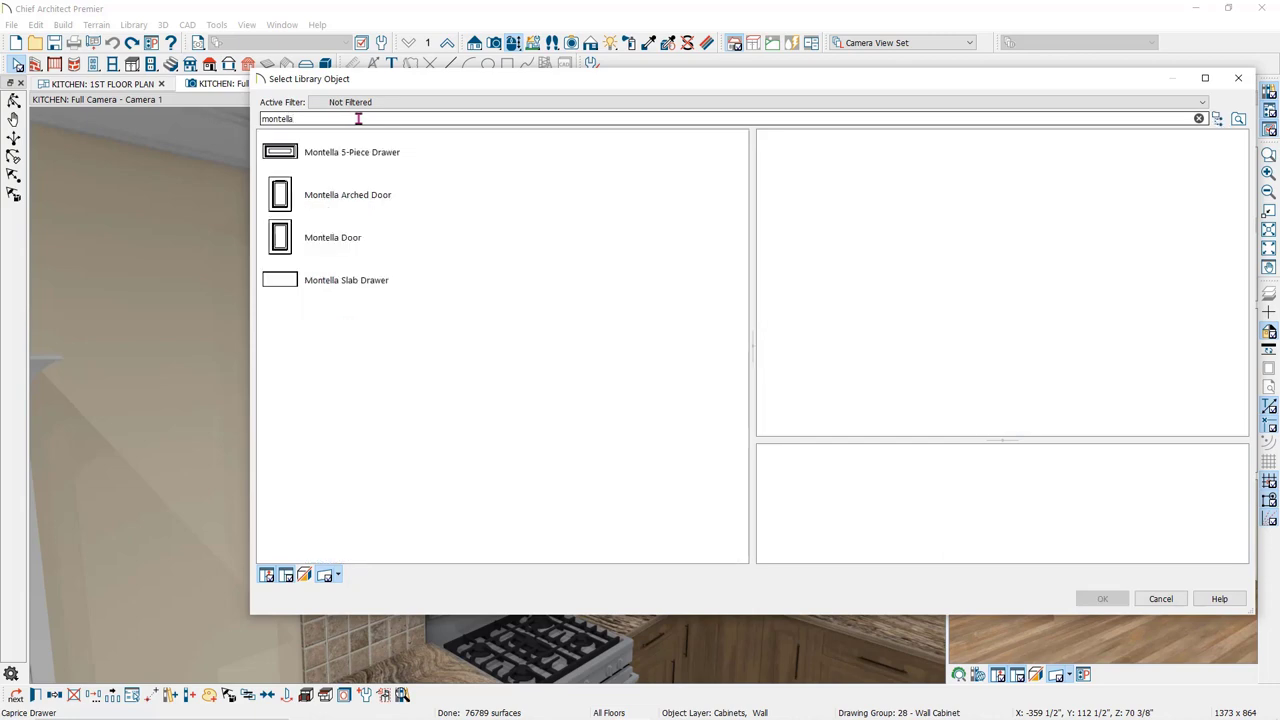
click(341, 199)
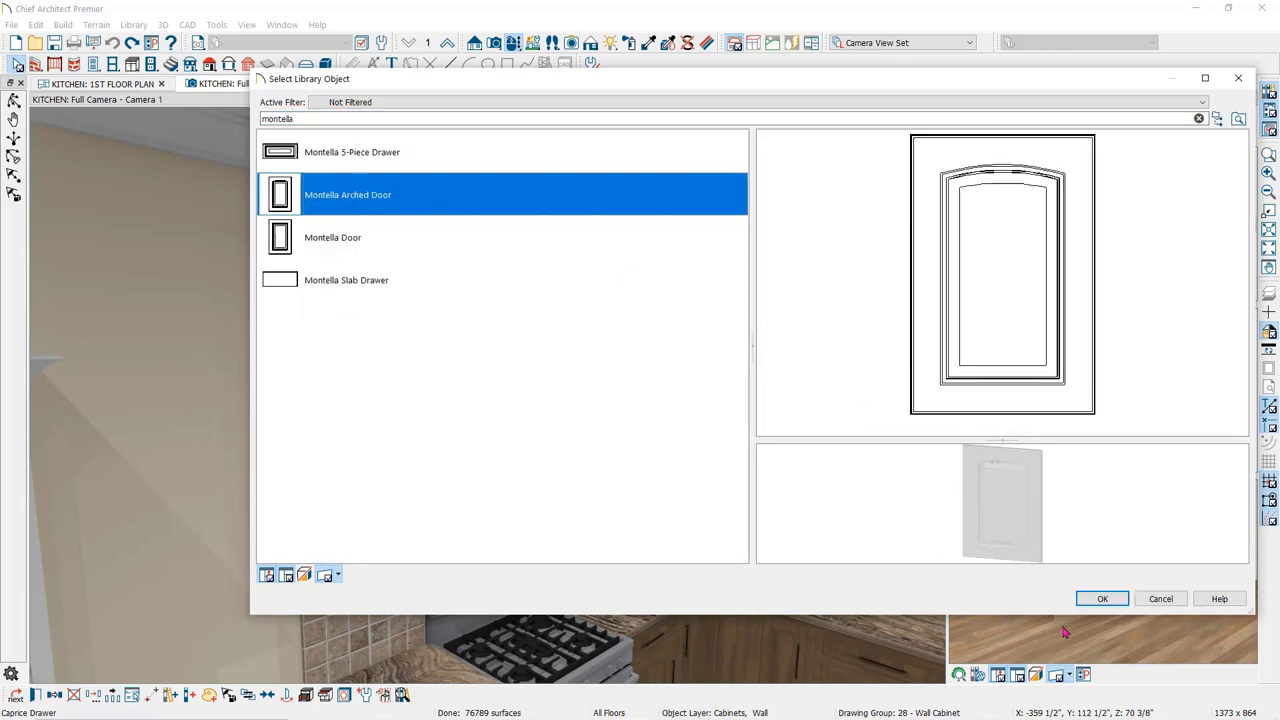
click(1101, 598)
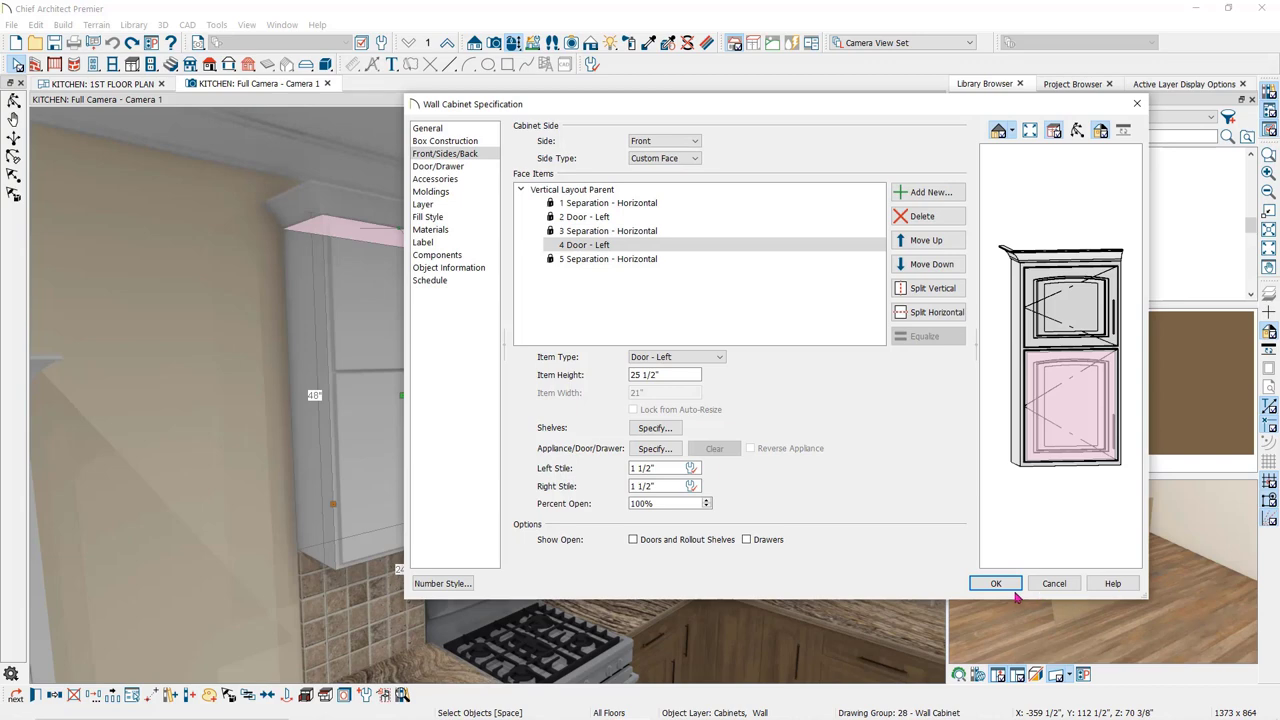
Step: Assign the plan material Hickory--PAINTED: Karoo to the wall cabinet's box, interior, panels, shelves, toe kick, moldings, and door's main and panel parts
click(468, 229)
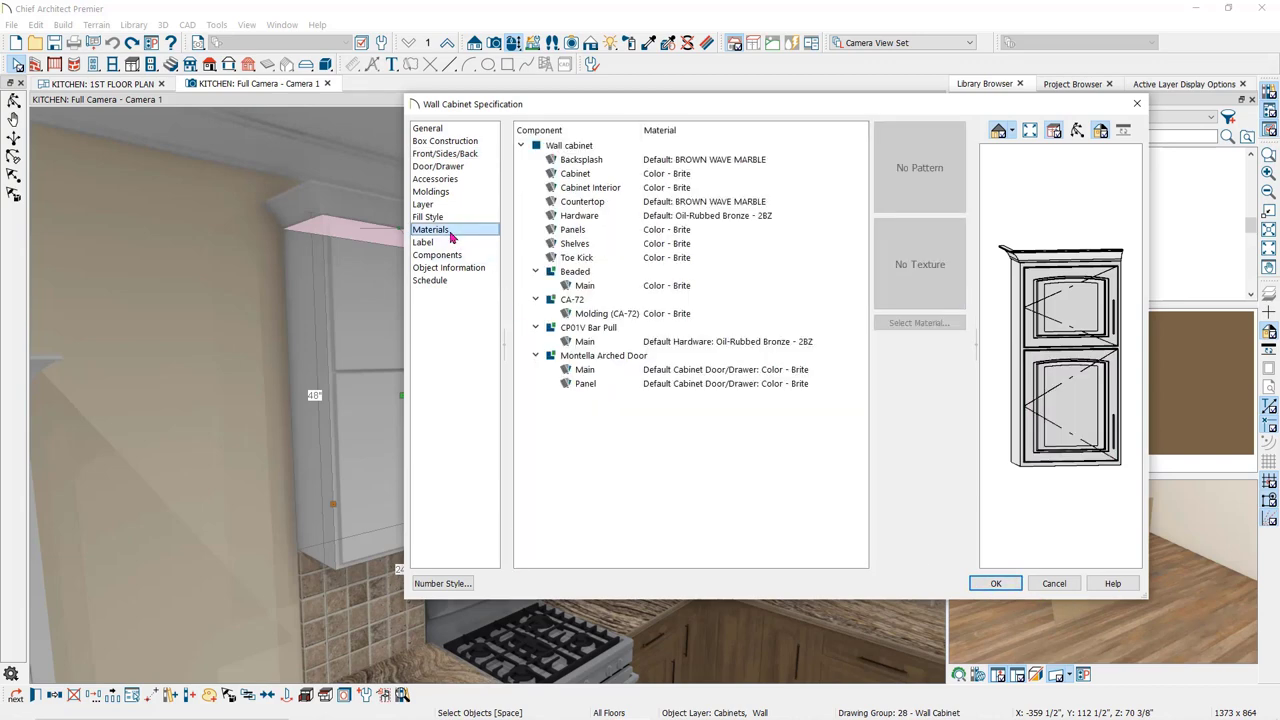
click(576, 174)
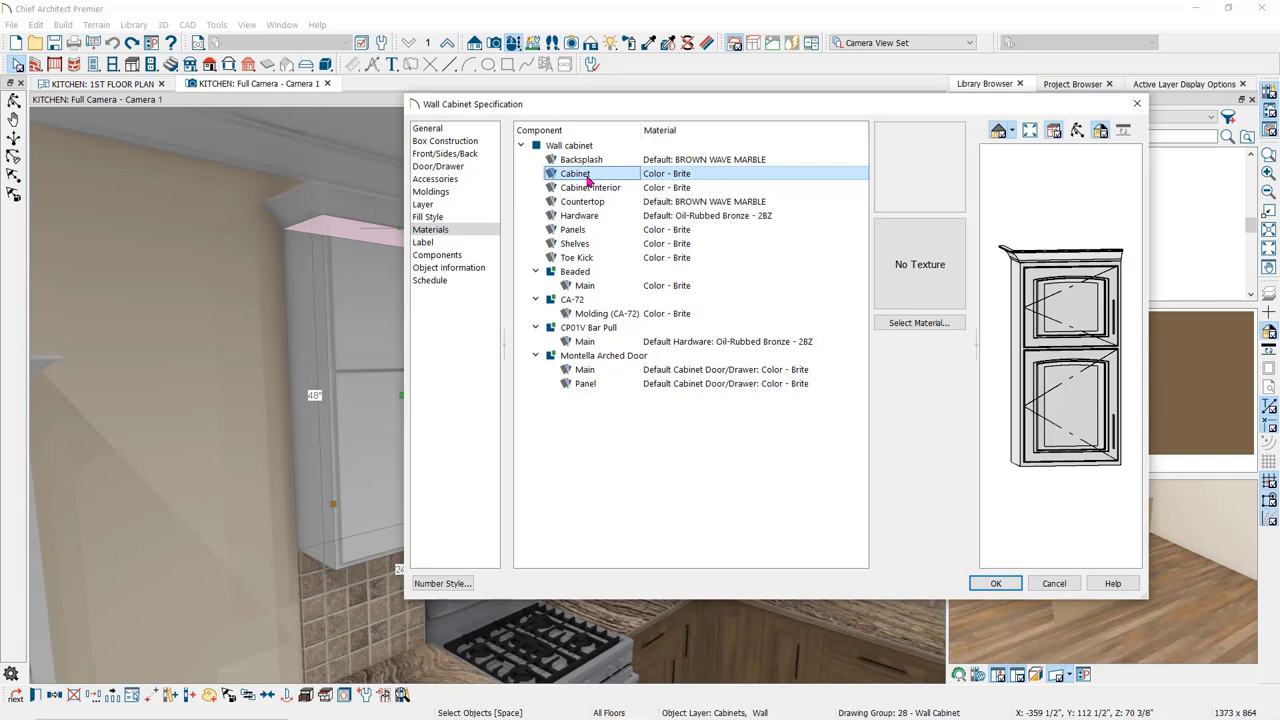
ctrl+click(590, 187)
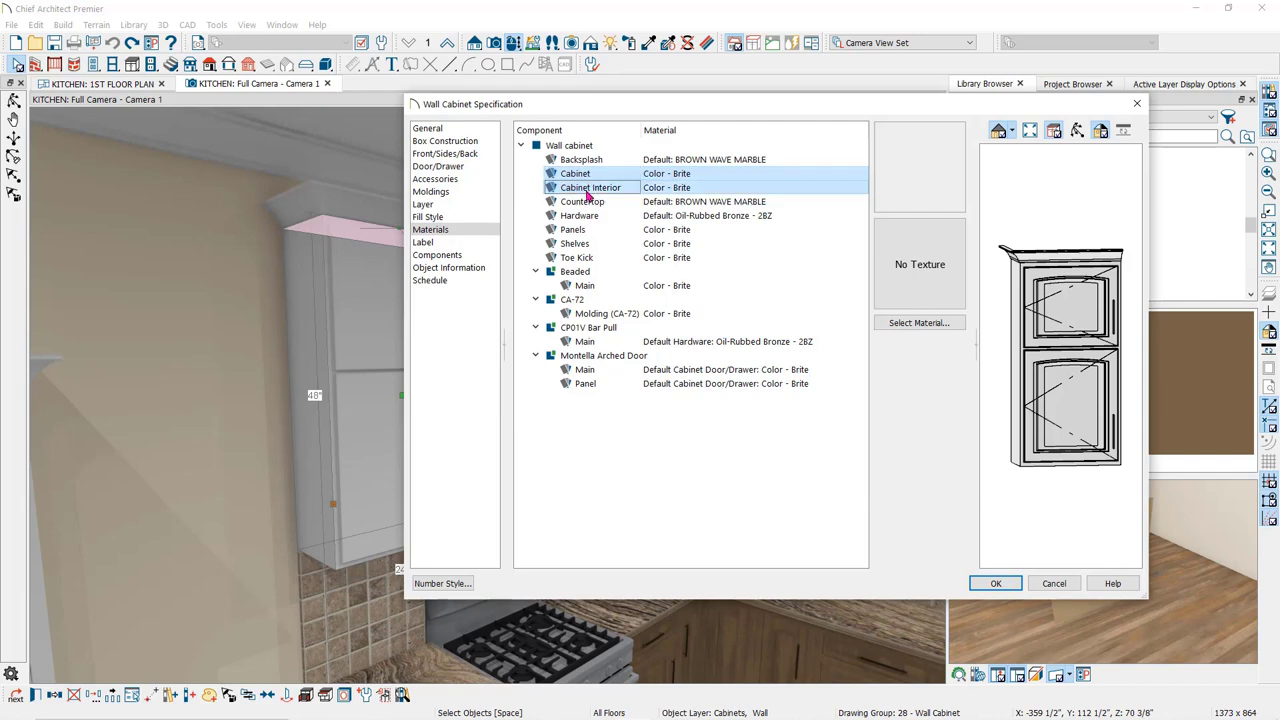
ctrl+click(574, 229)
ctrl+click(576, 243)
ctrl+click(592, 257)
ctrl+click(584, 285)
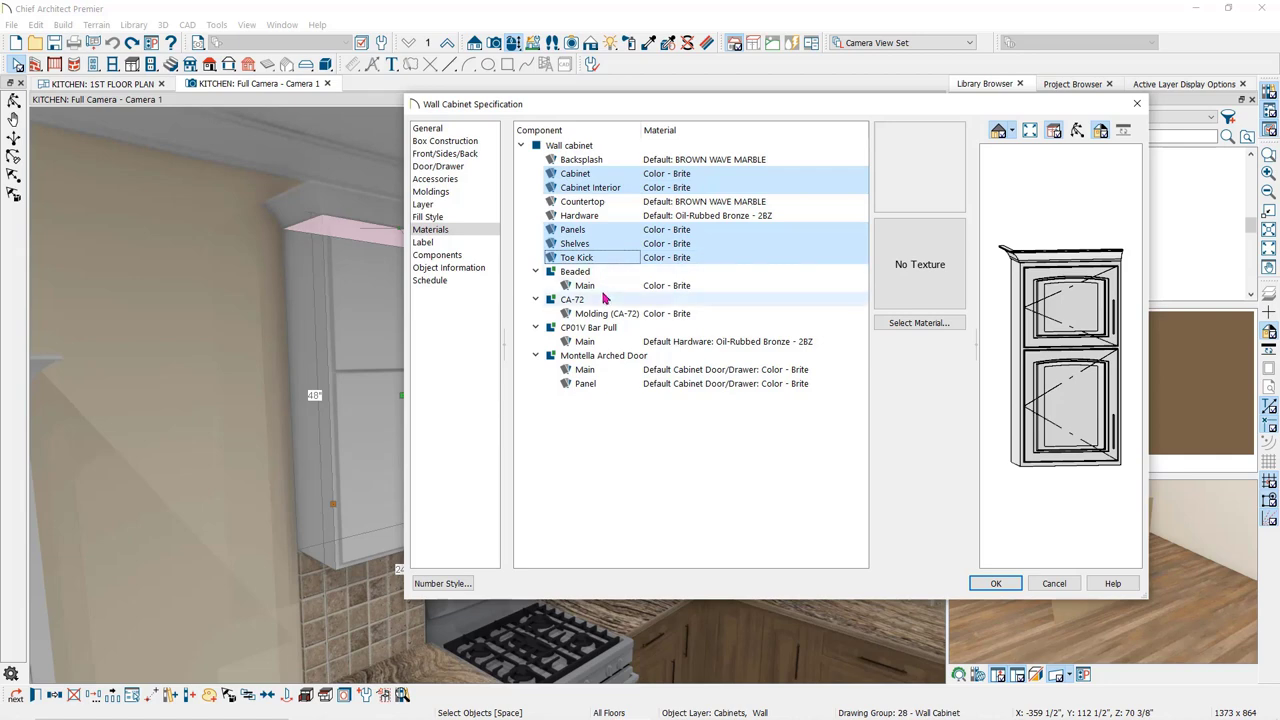
ctrl+click(604, 313)
ctrl+click(615, 370)
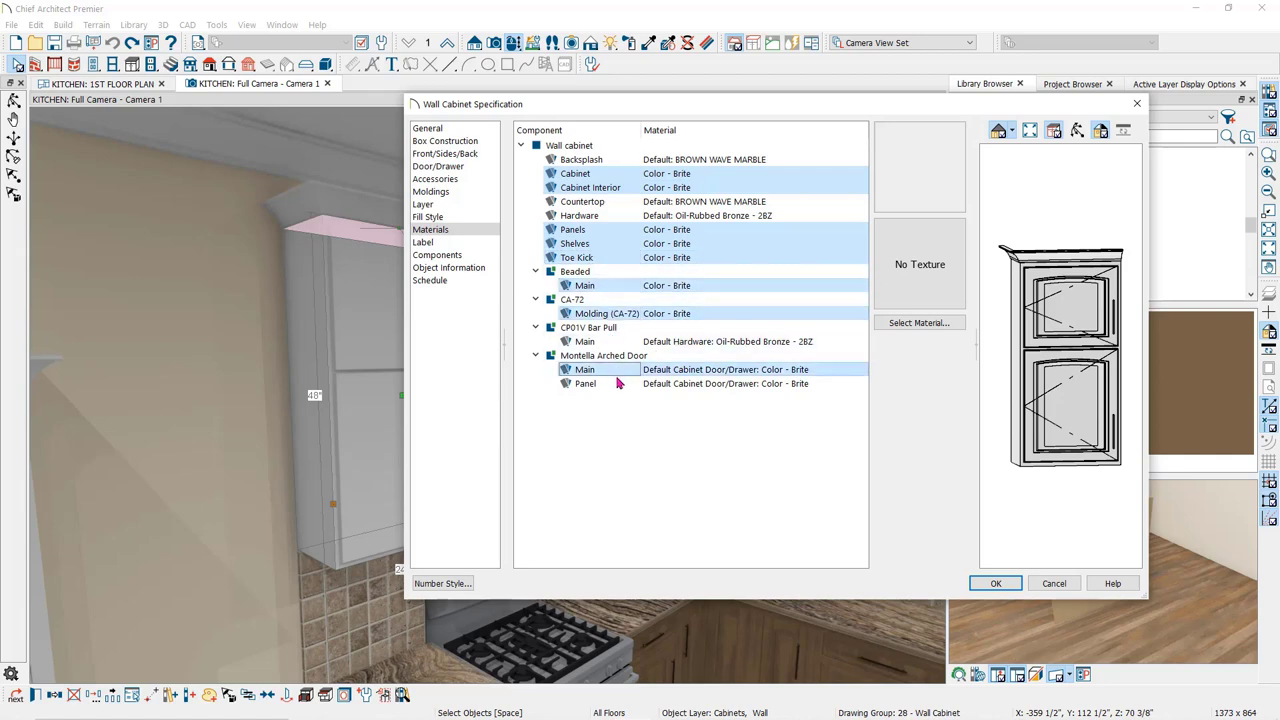
ctrl+click(618, 384)
click(918, 323)
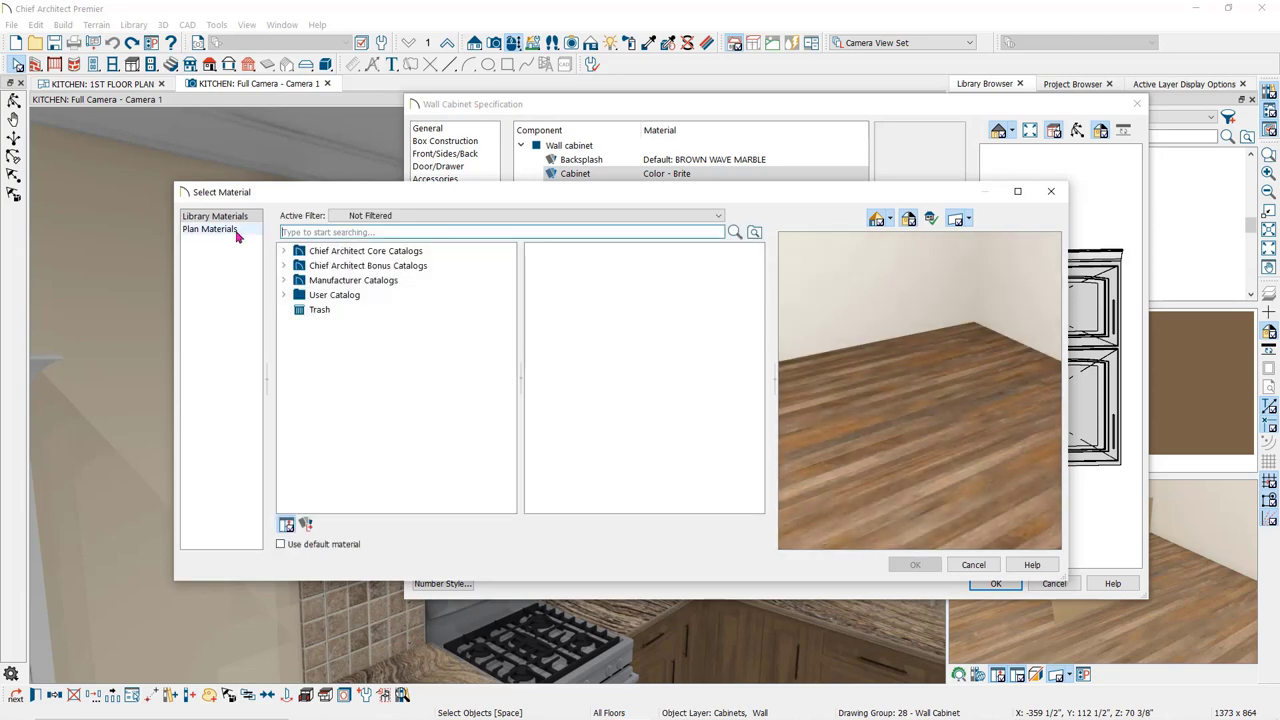
click(229, 231)
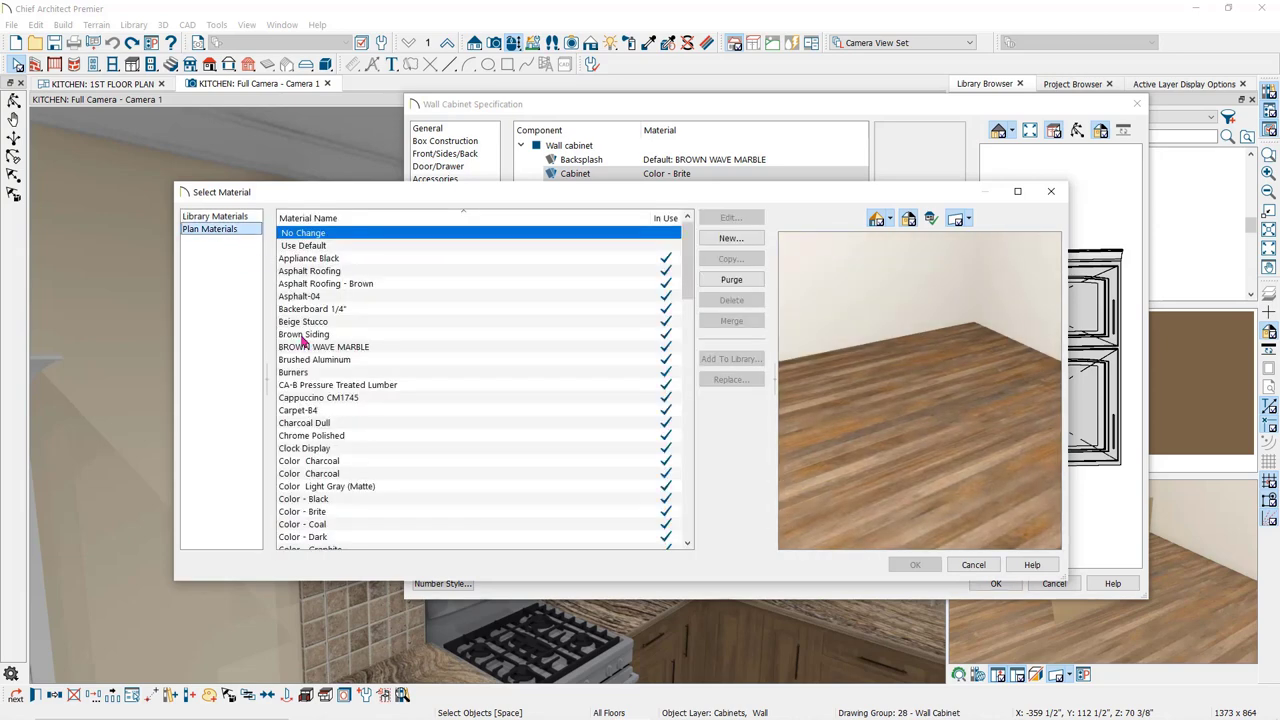
text(h)
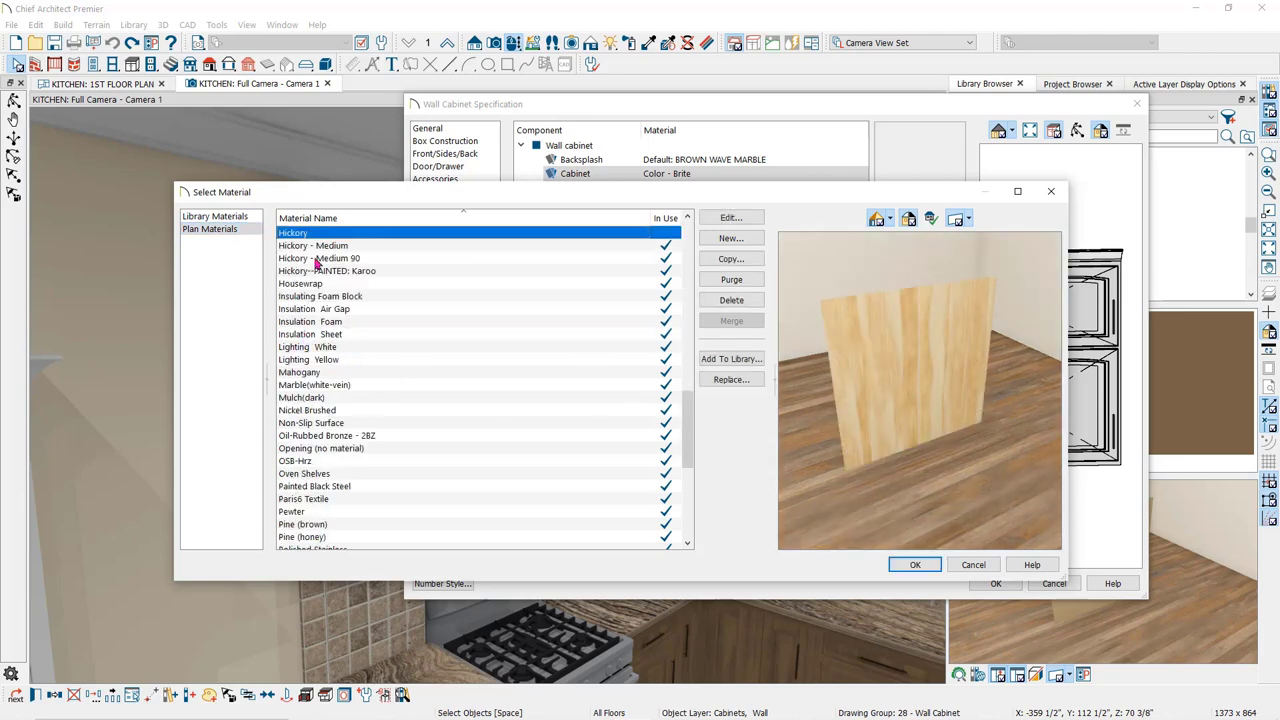
click(320, 271)
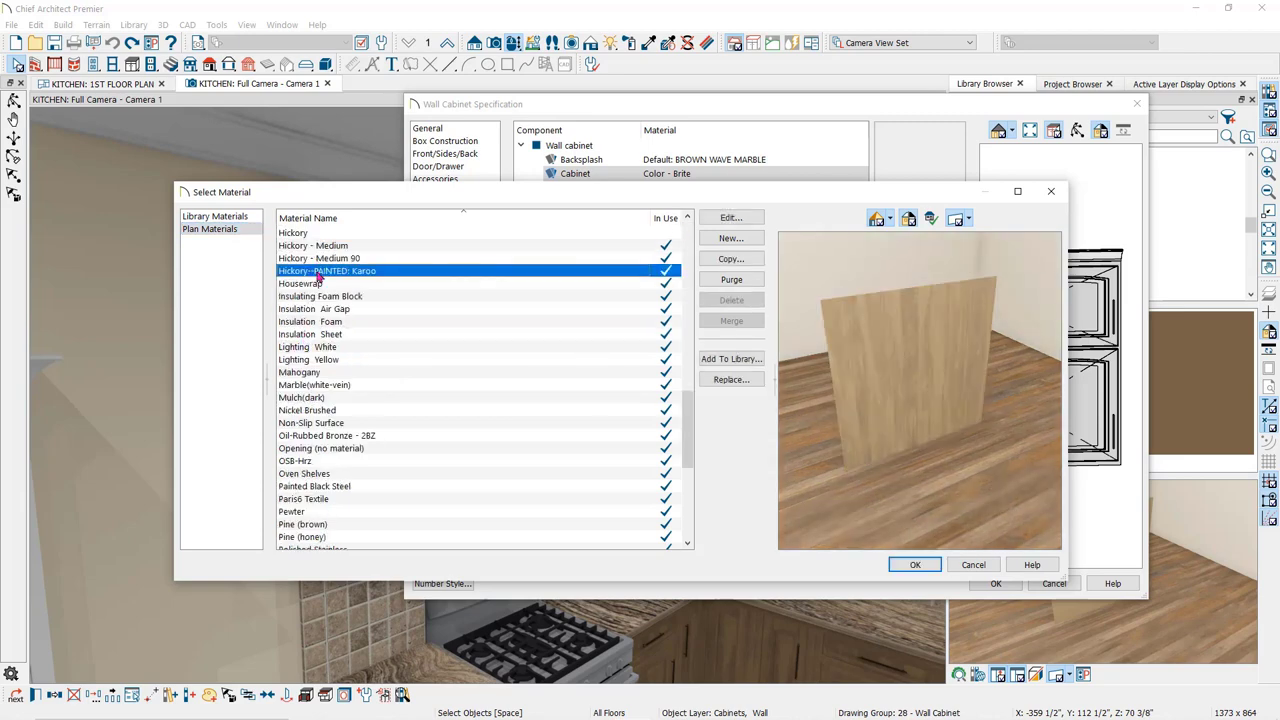
click(918, 566)
click(998, 588)
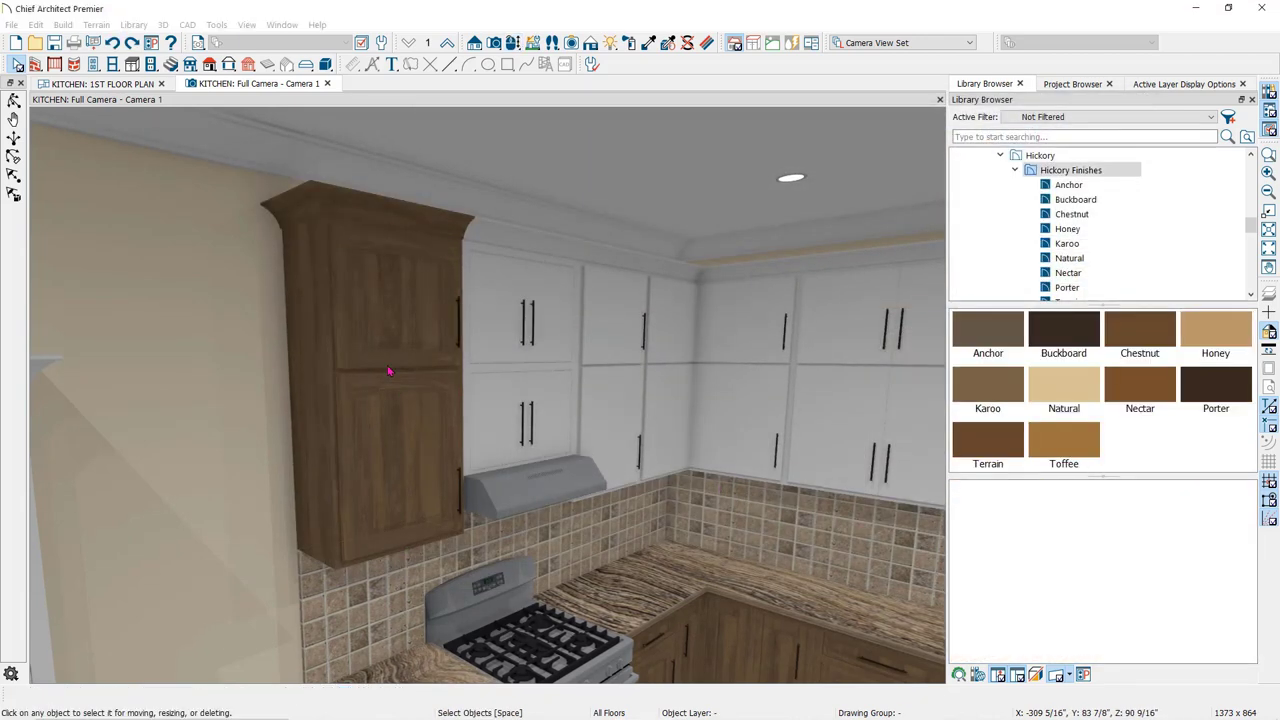
Step: Set the restyled wall cabinet beside the range hood as the default for wall cabinets
click(385, 372)
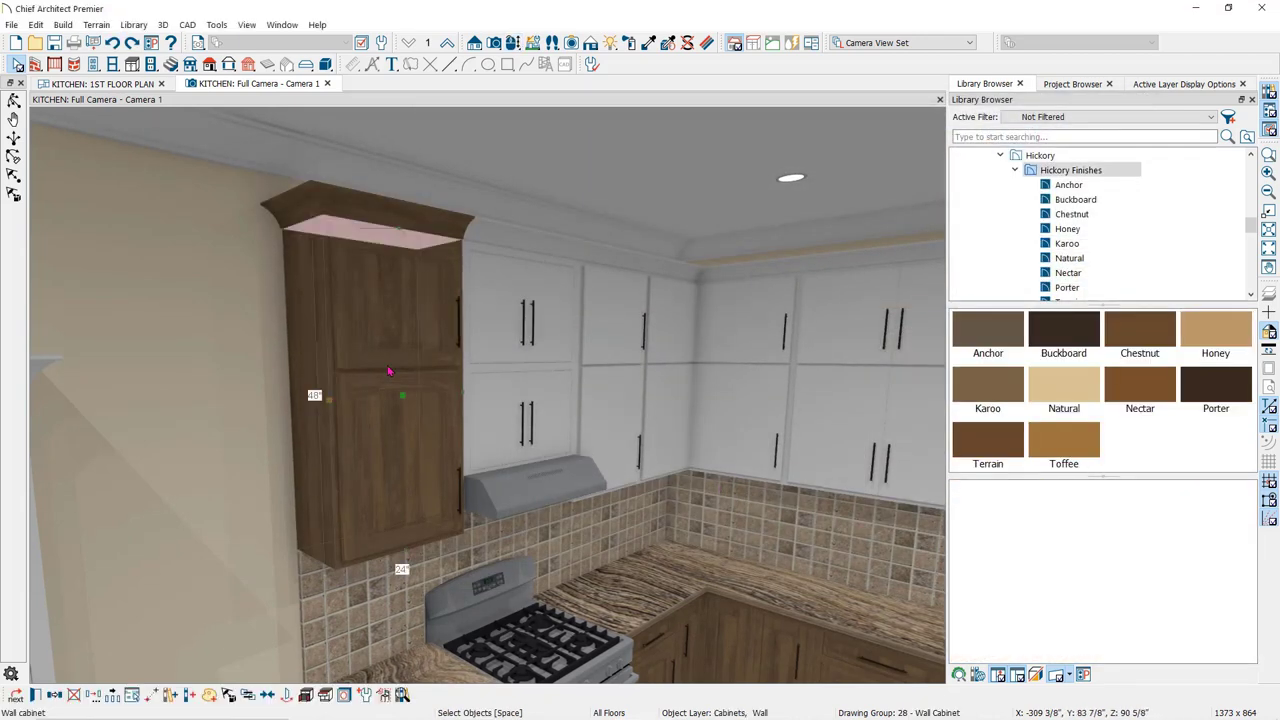
click(365, 696)
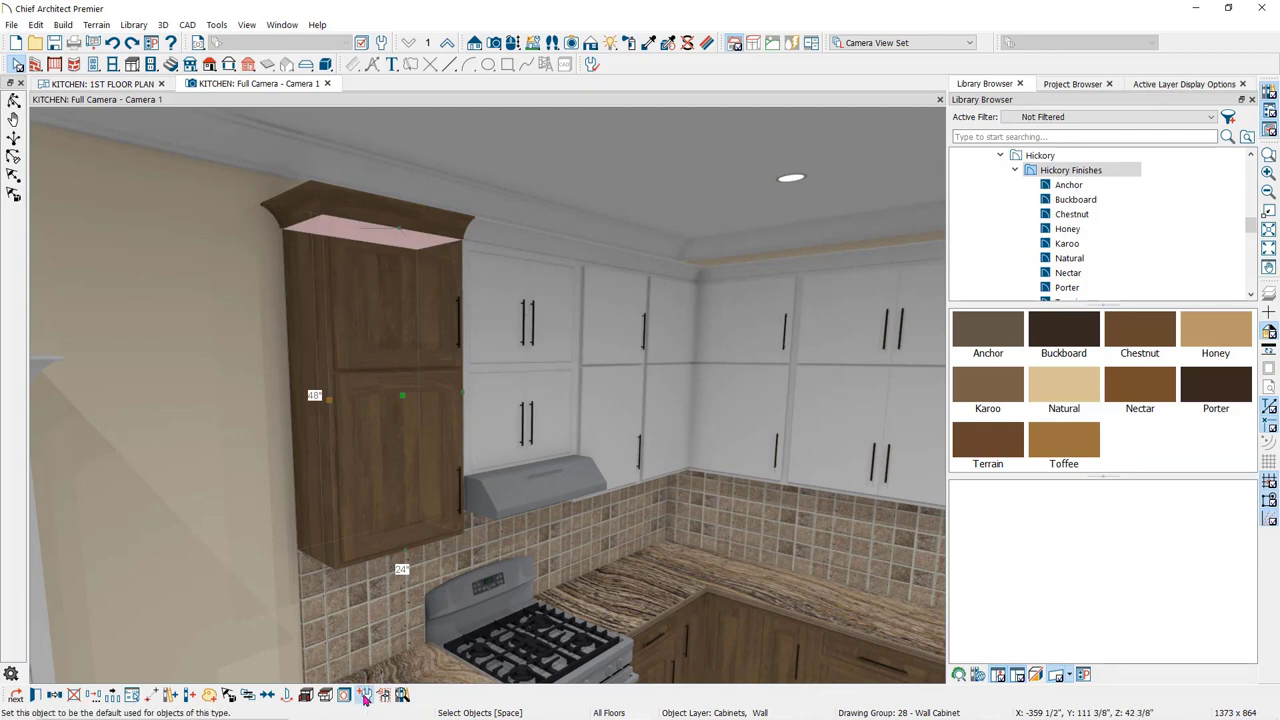
key(Return)
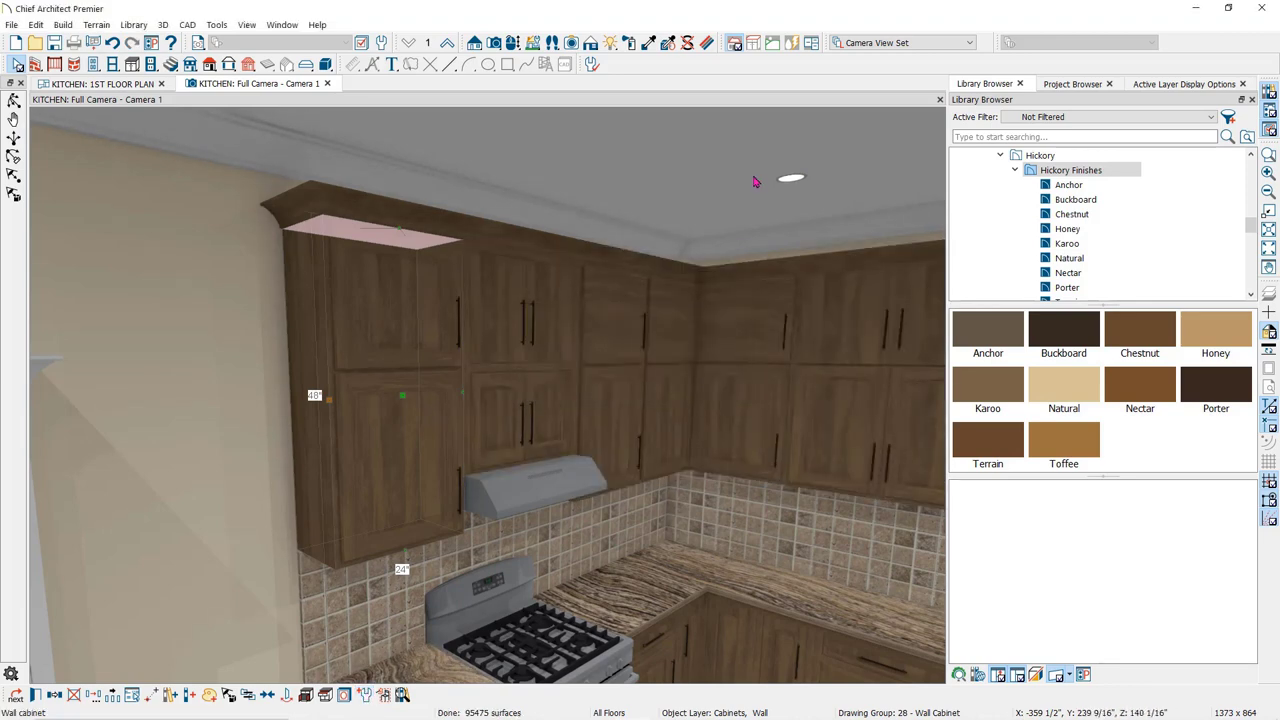
Step: Set the manufacturer of the 24-inch base cabinet beside the range to Homecrest®, inserting the registered trademark special character
middle_drag(755, 181, 514, 149)
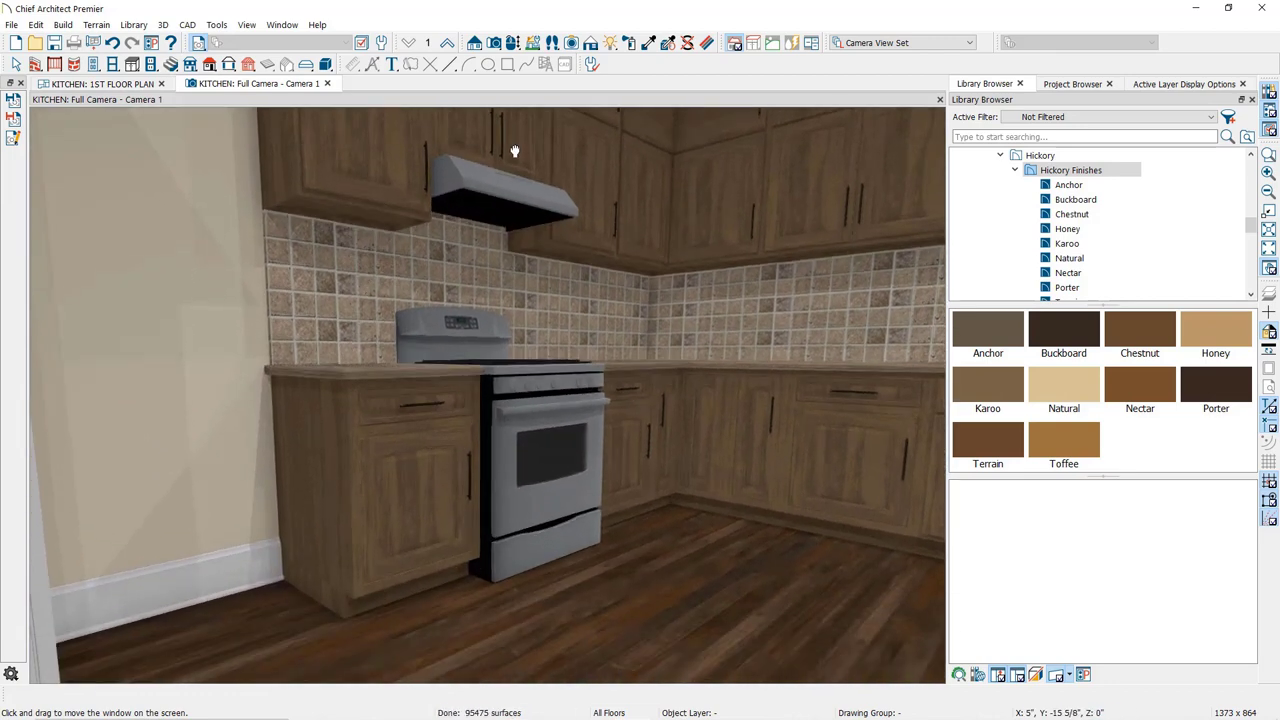
click(413, 455)
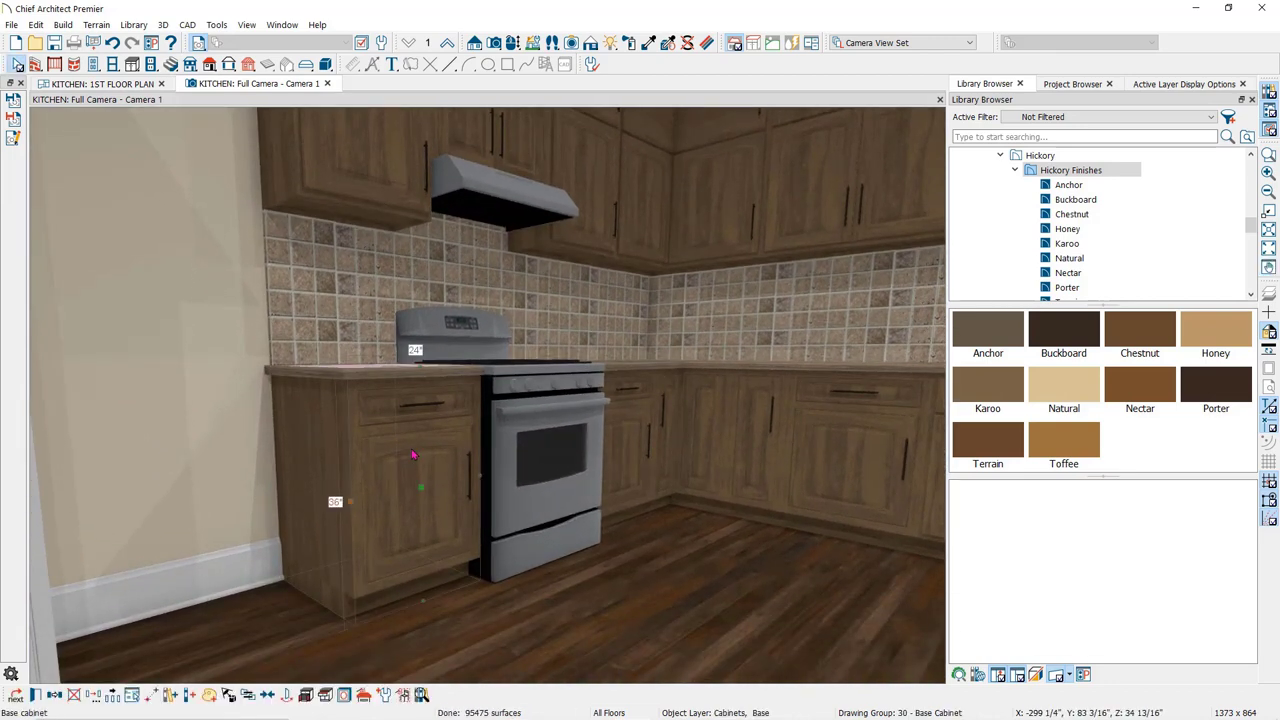
double_click(413, 455)
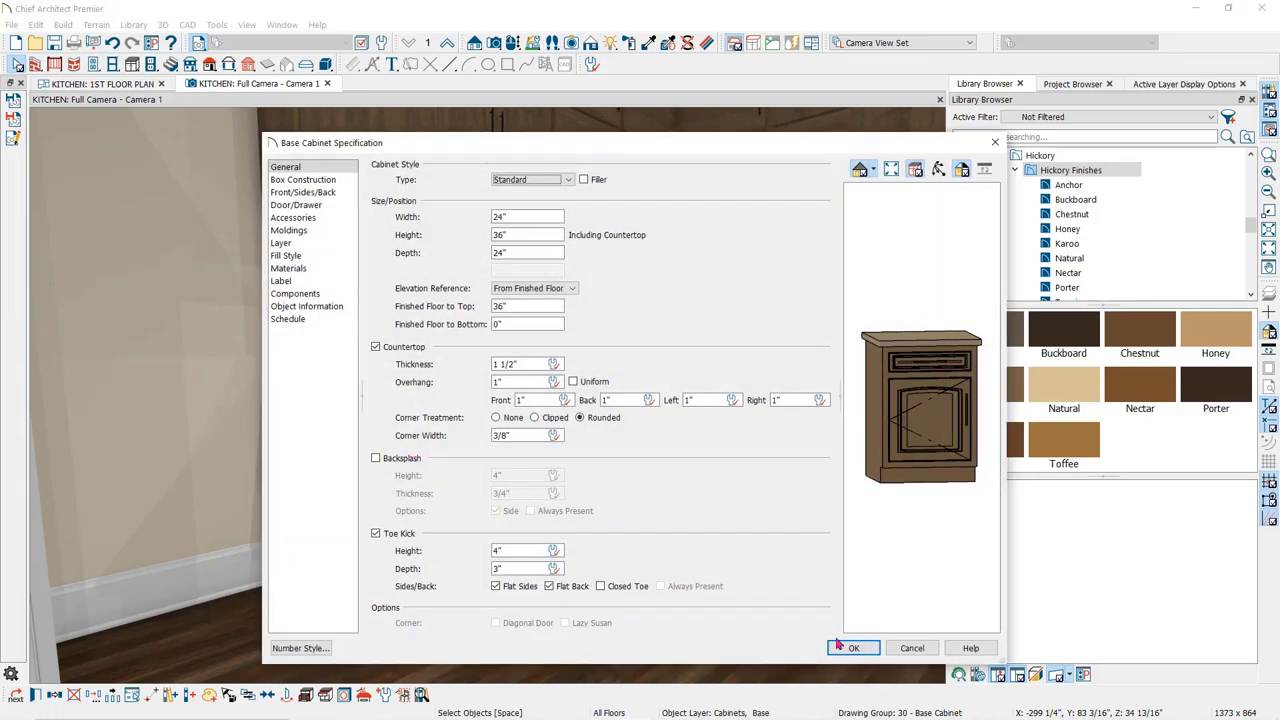
click(297, 307)
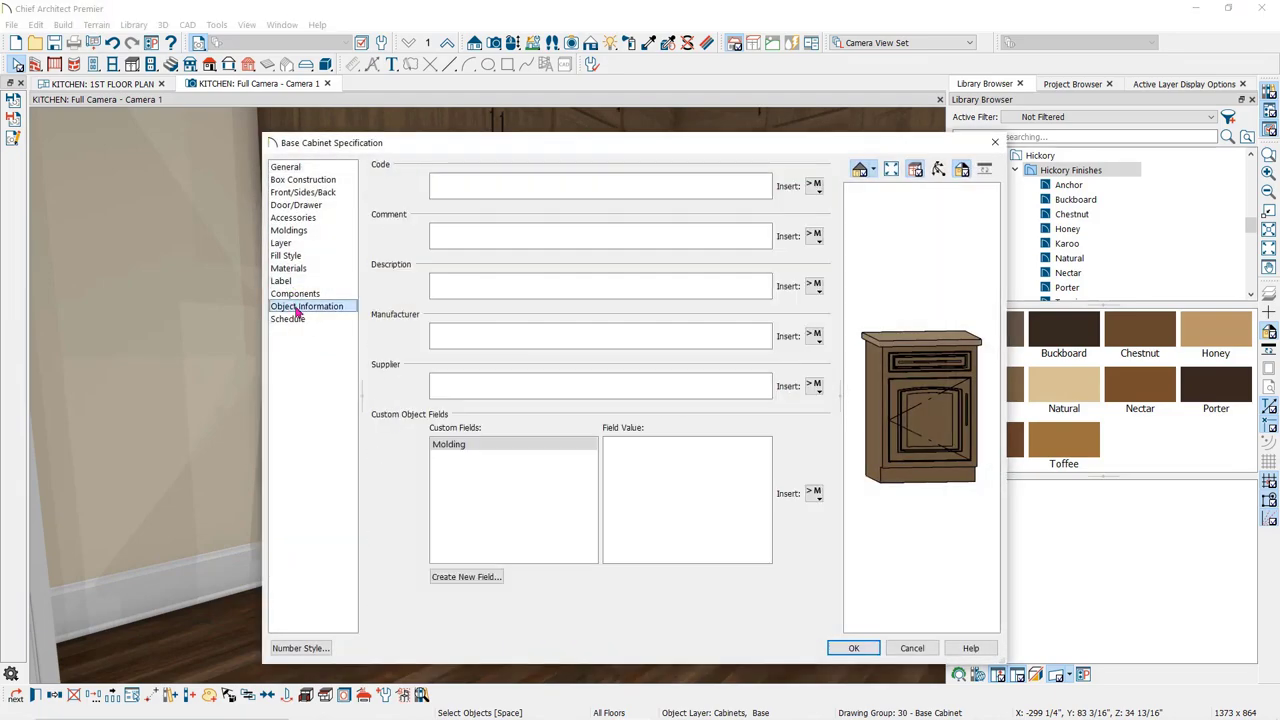
click(452, 331)
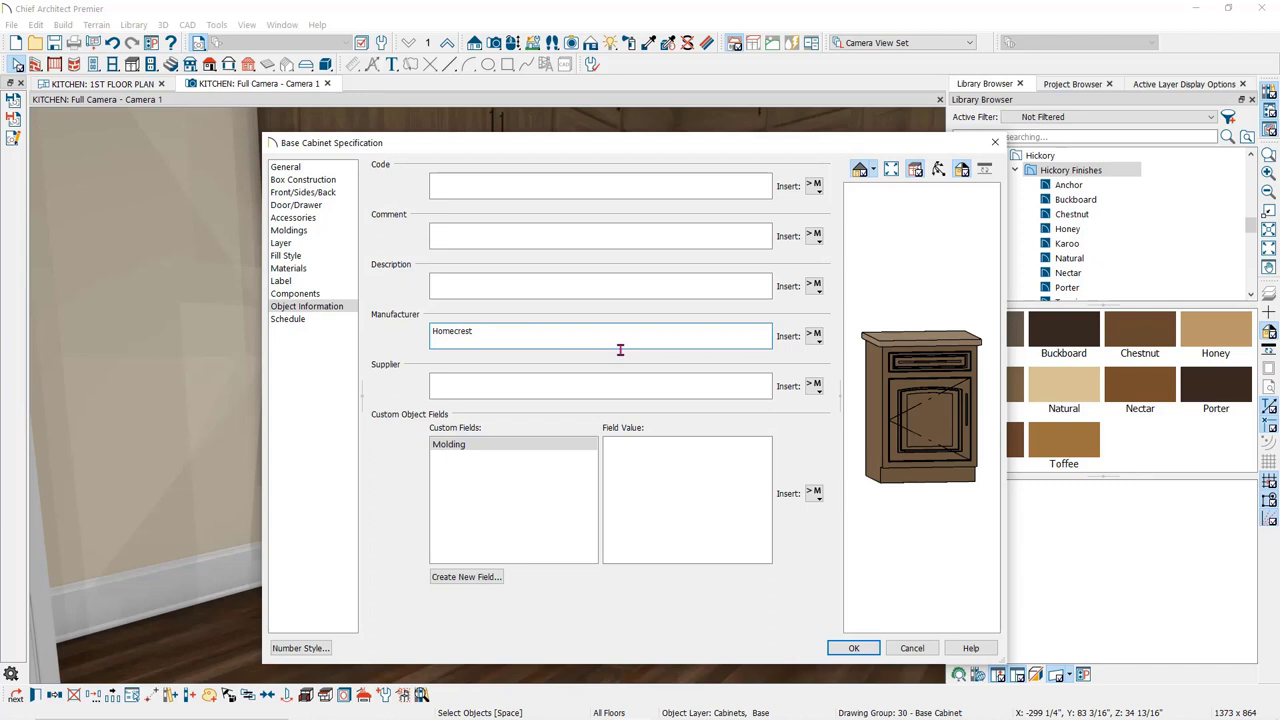
click(814, 336)
mouse_move(840, 356)
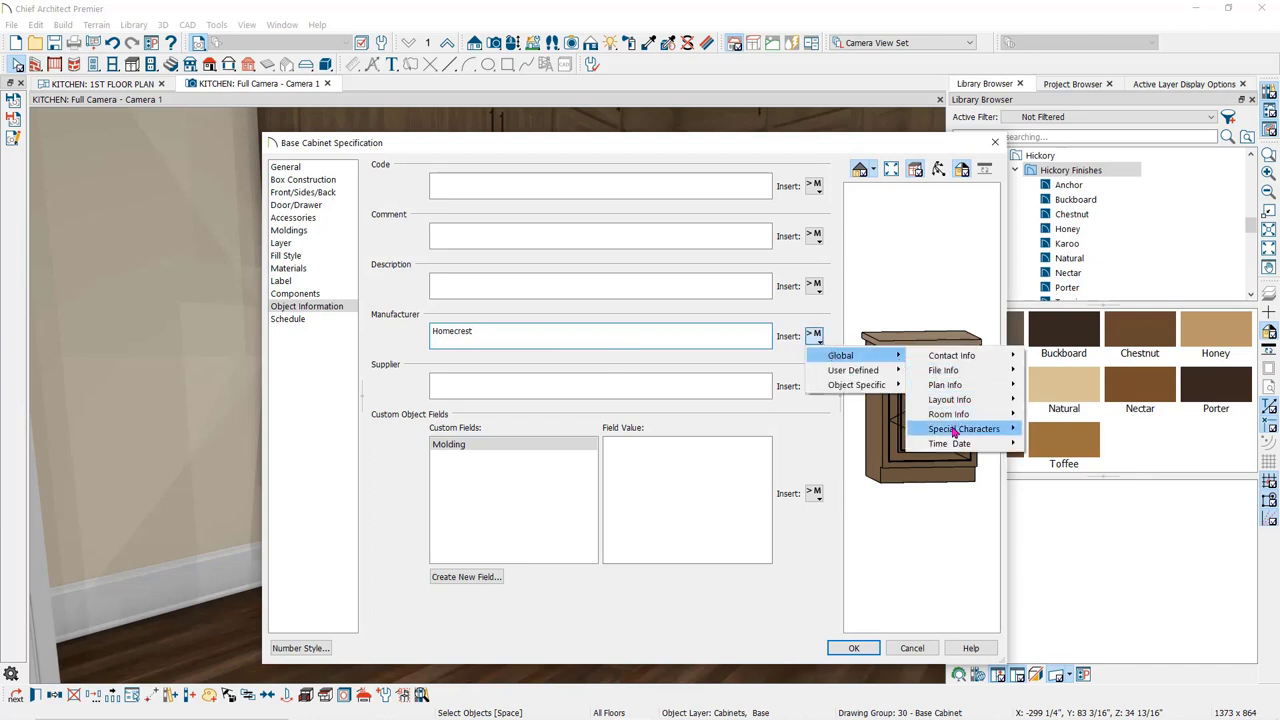
mouse_move(956, 430)
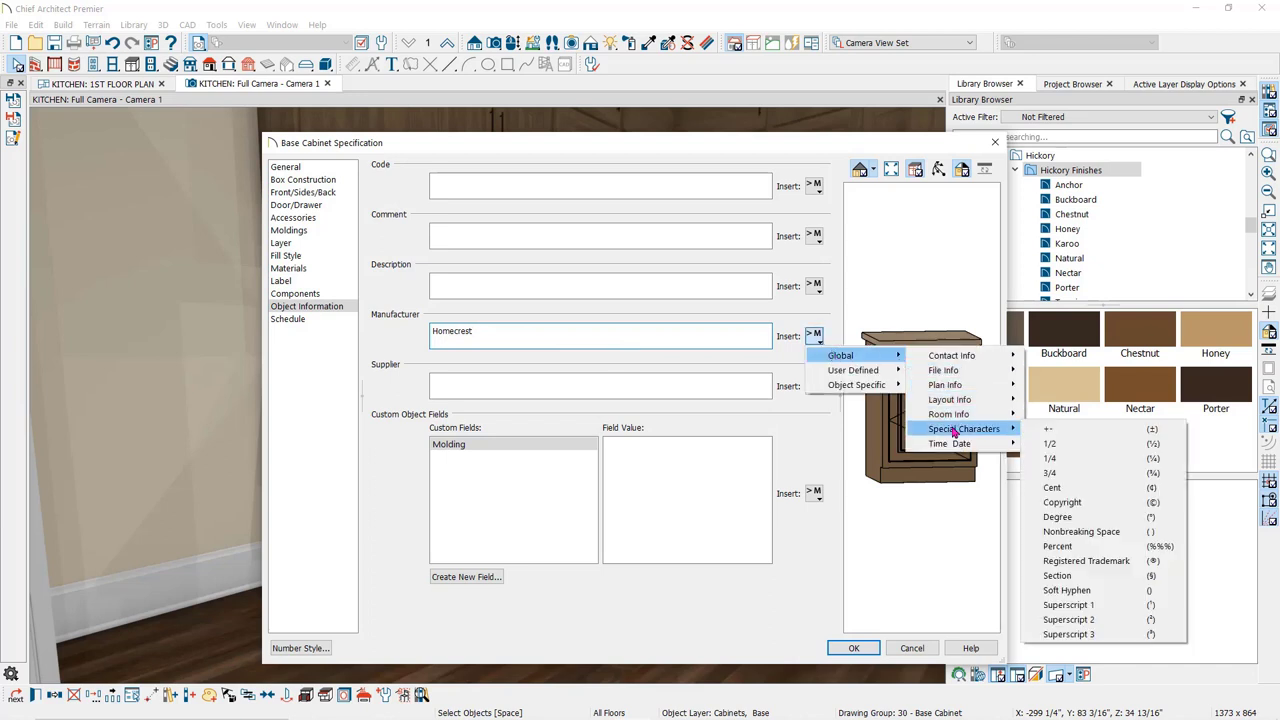
click(1090, 562)
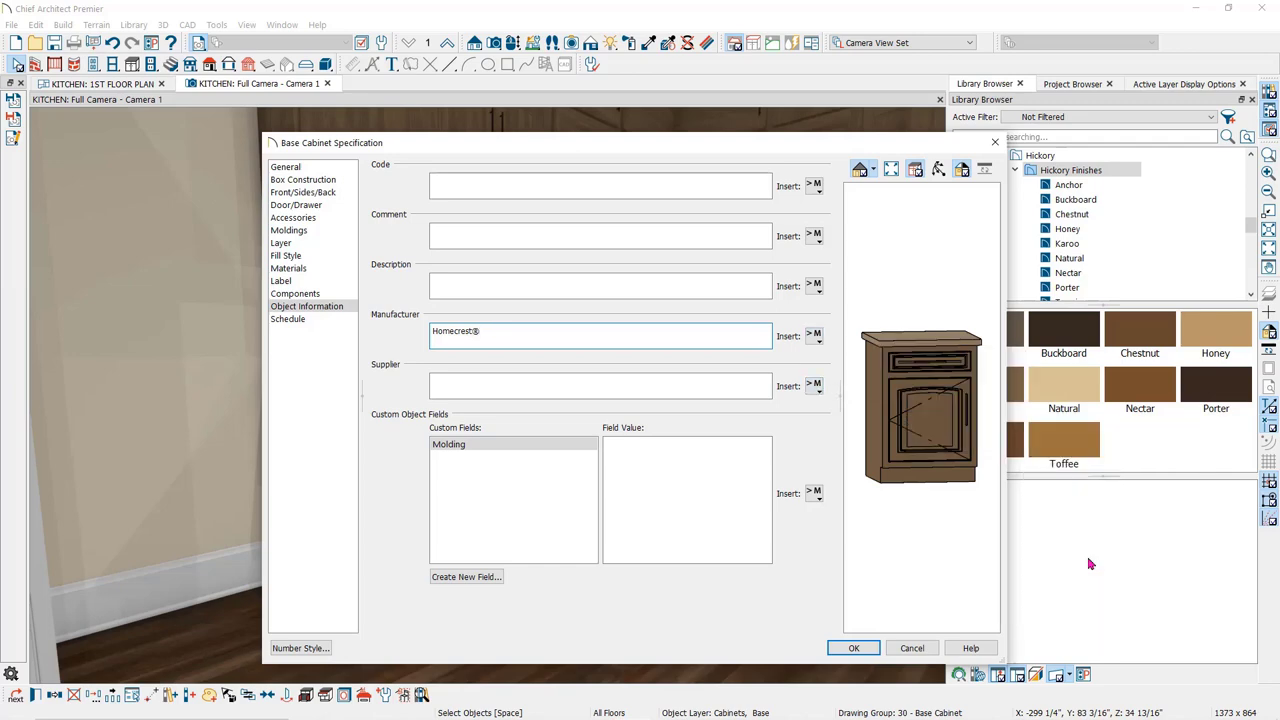
click(848, 648)
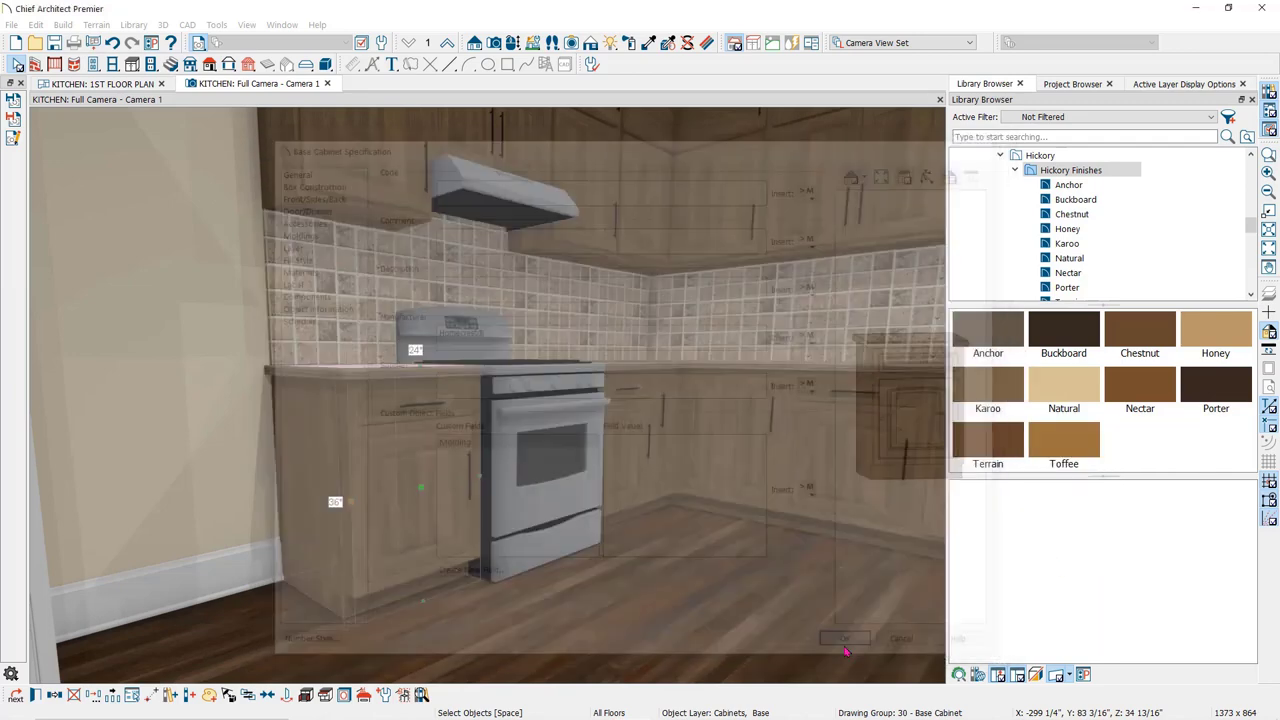
key(Escape)
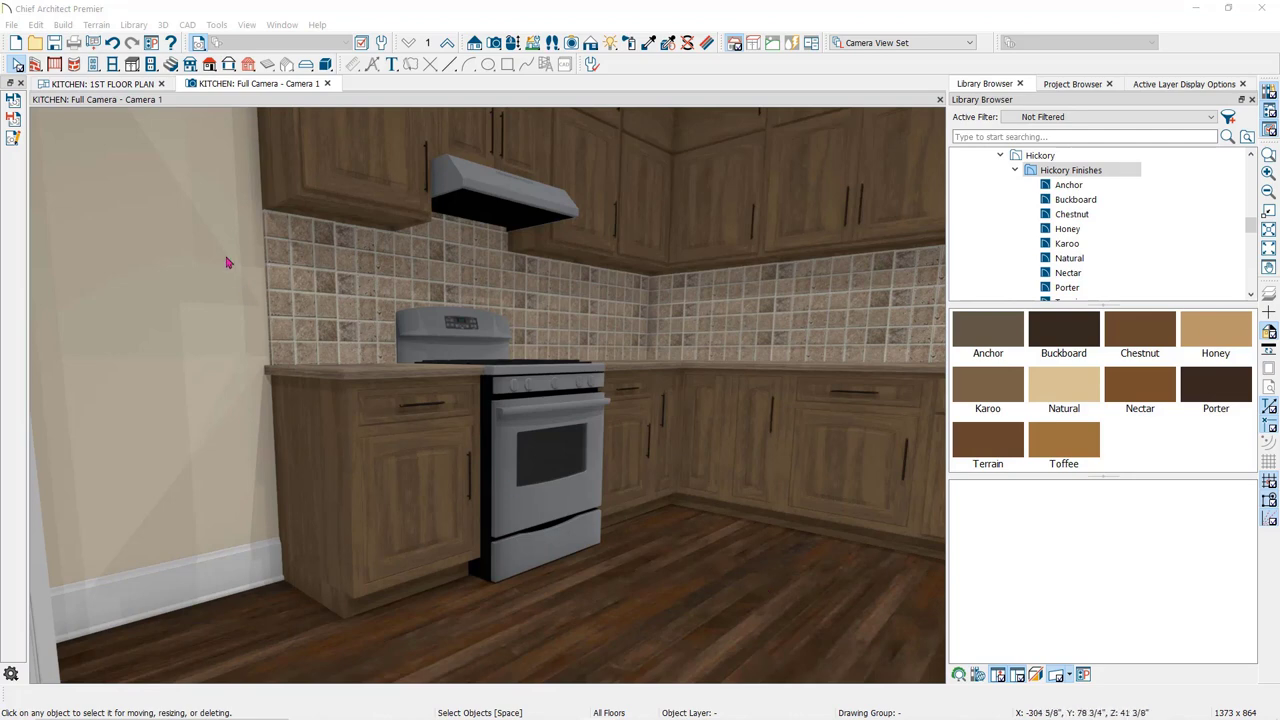
Step: Create a new CAD detail named CABINET SCHEDULE from the first floor plan
click(141, 88)
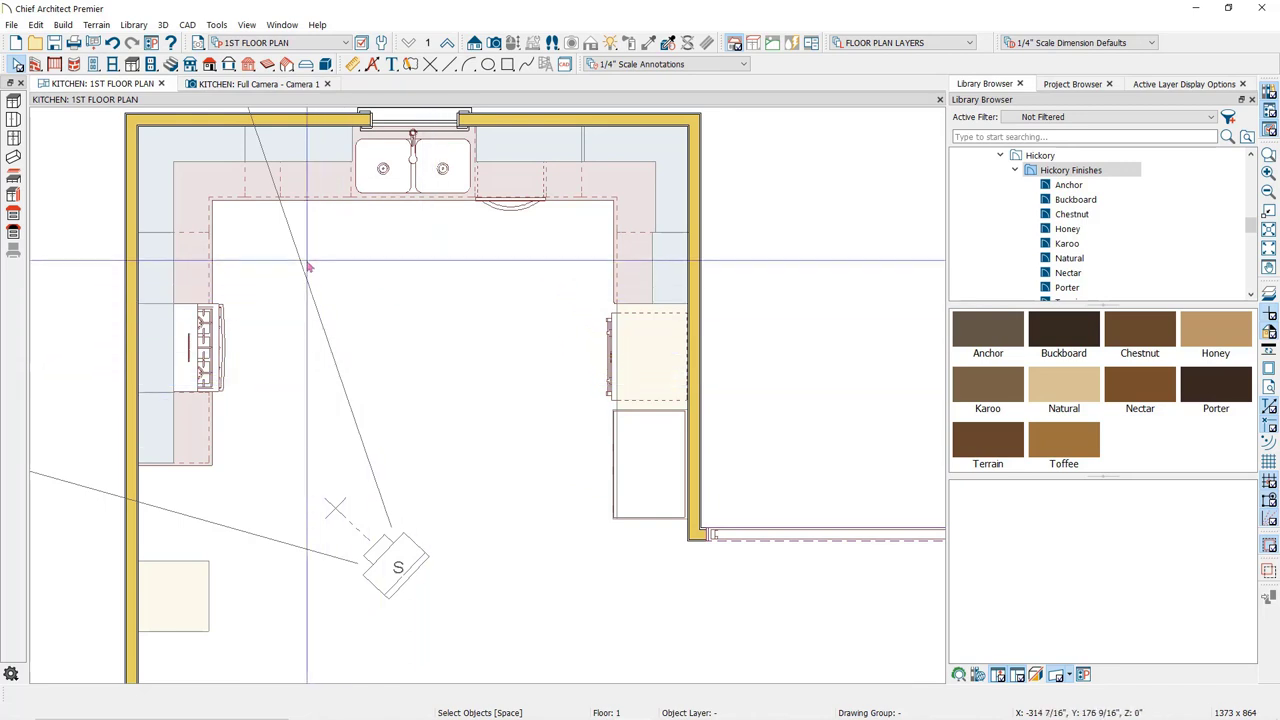
click(186, 28)
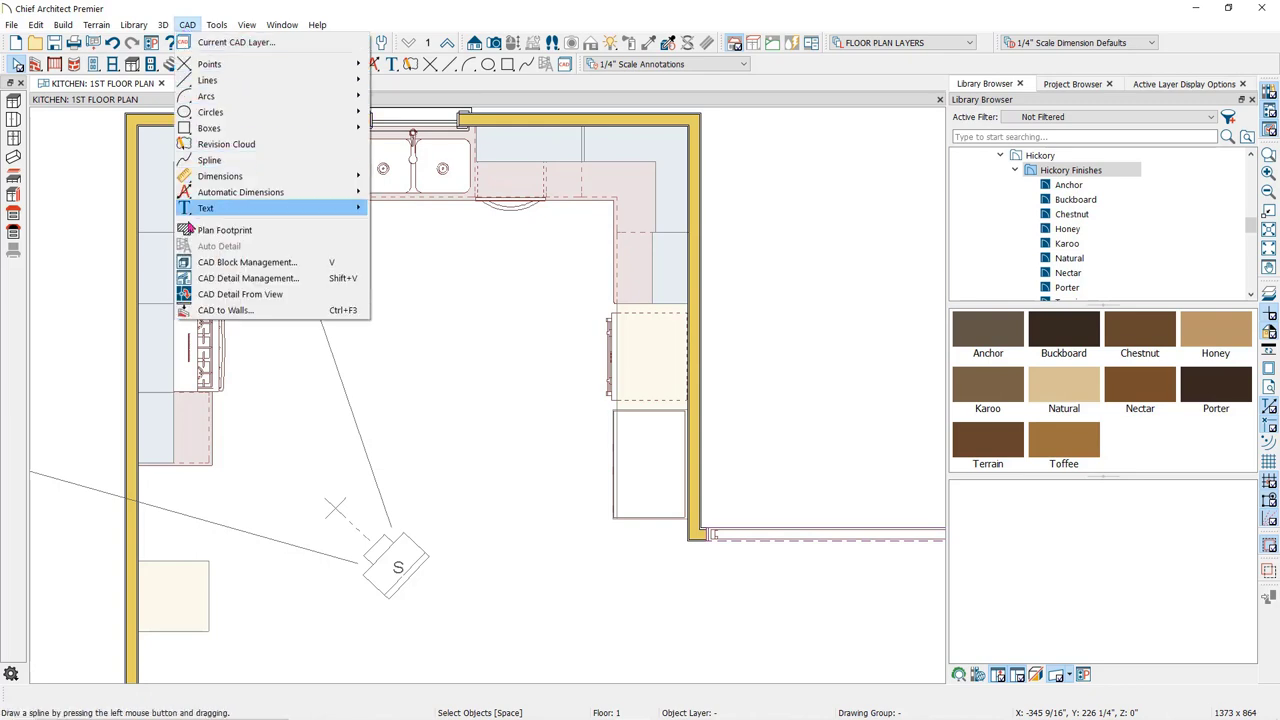
click(230, 278)
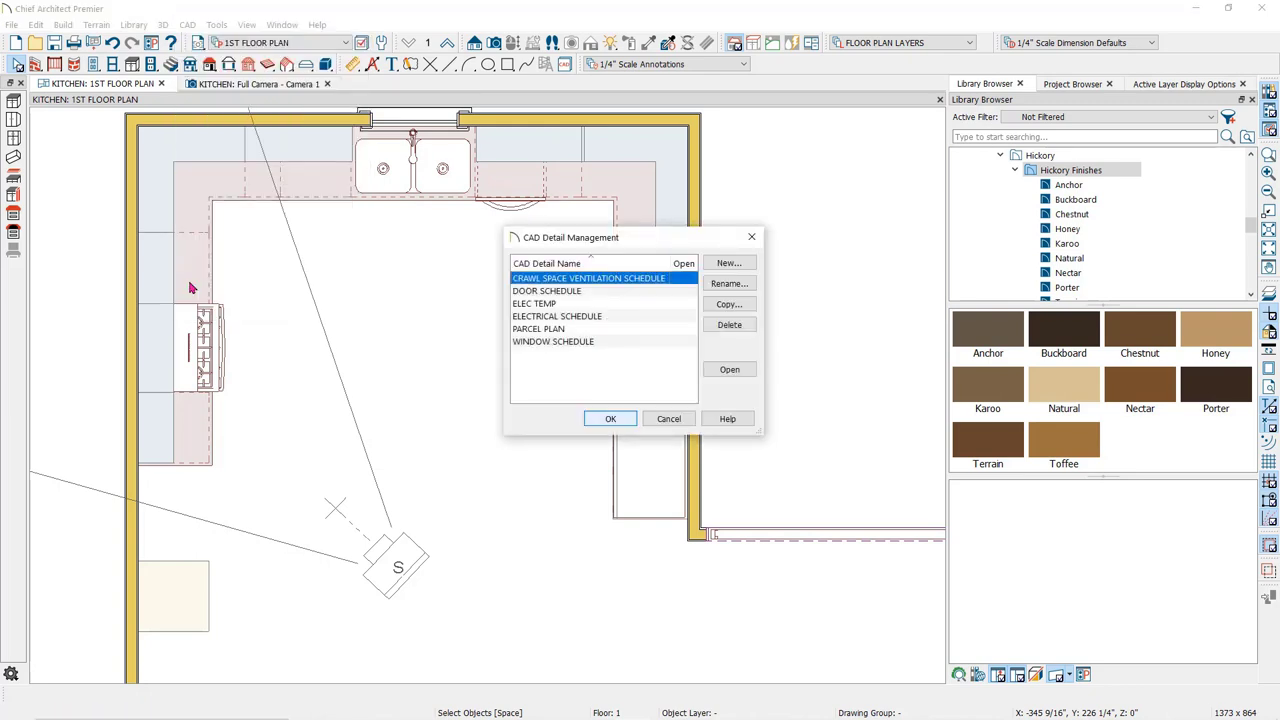
click(727, 263)
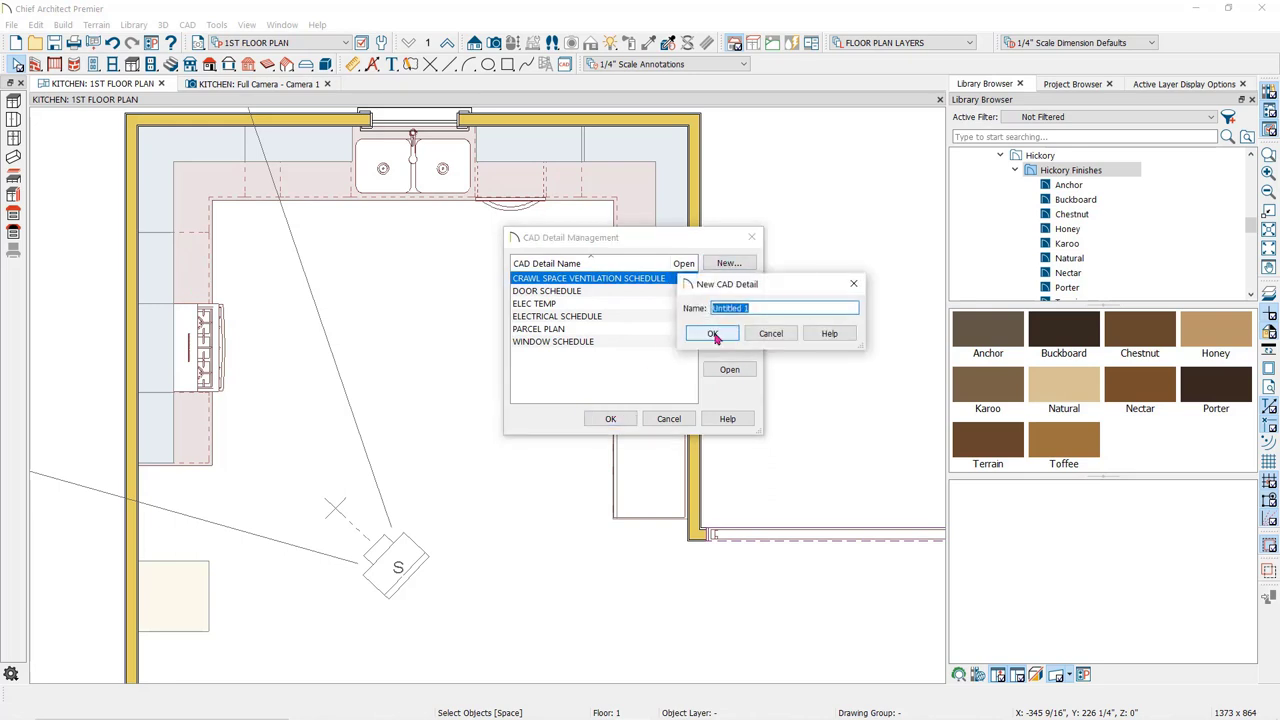
text(CABINET SCHEDULE)
click(713, 334)
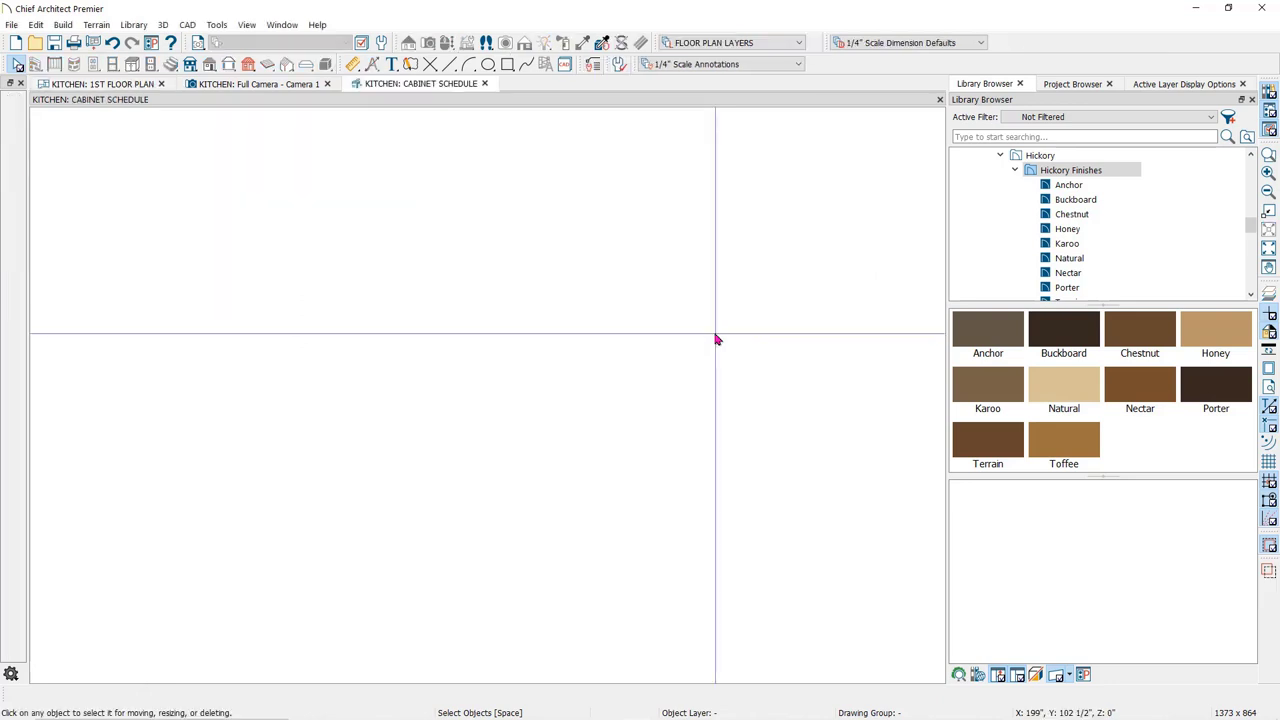
Step: Close the empty CABINET SCHEDULE detail and reopen it from the project's CAD details
click(140, 85)
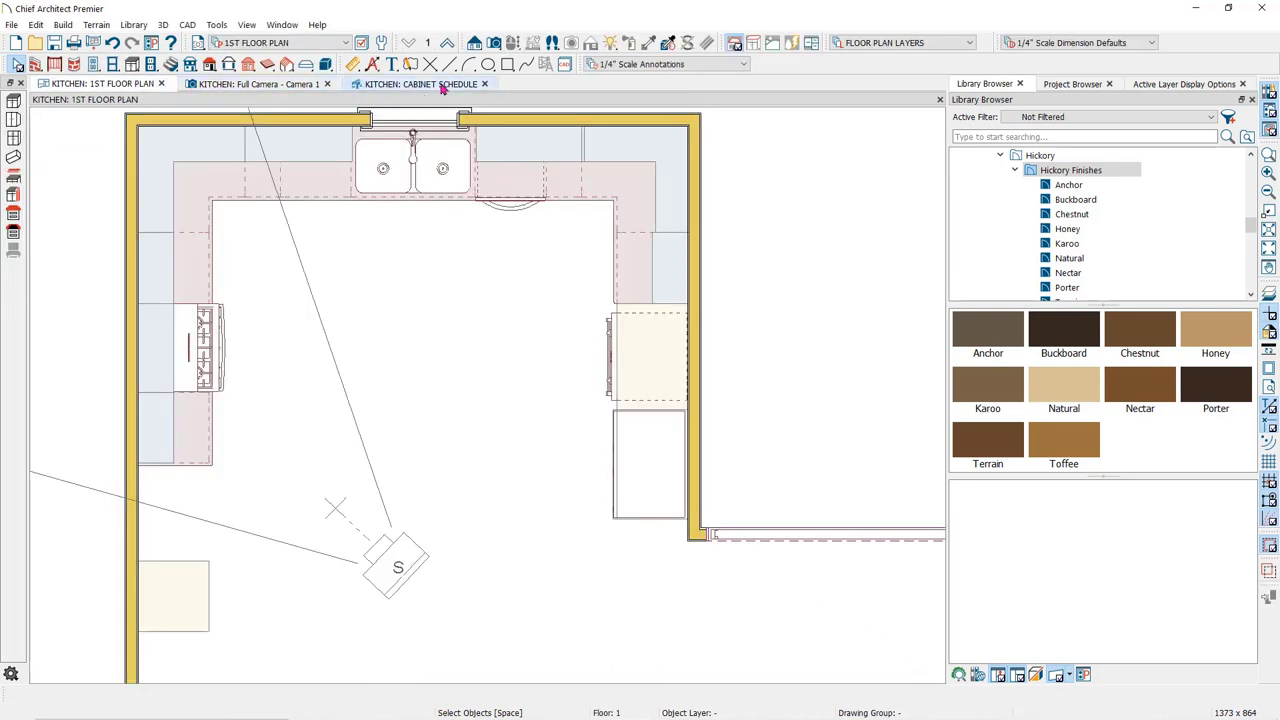
click(484, 84)
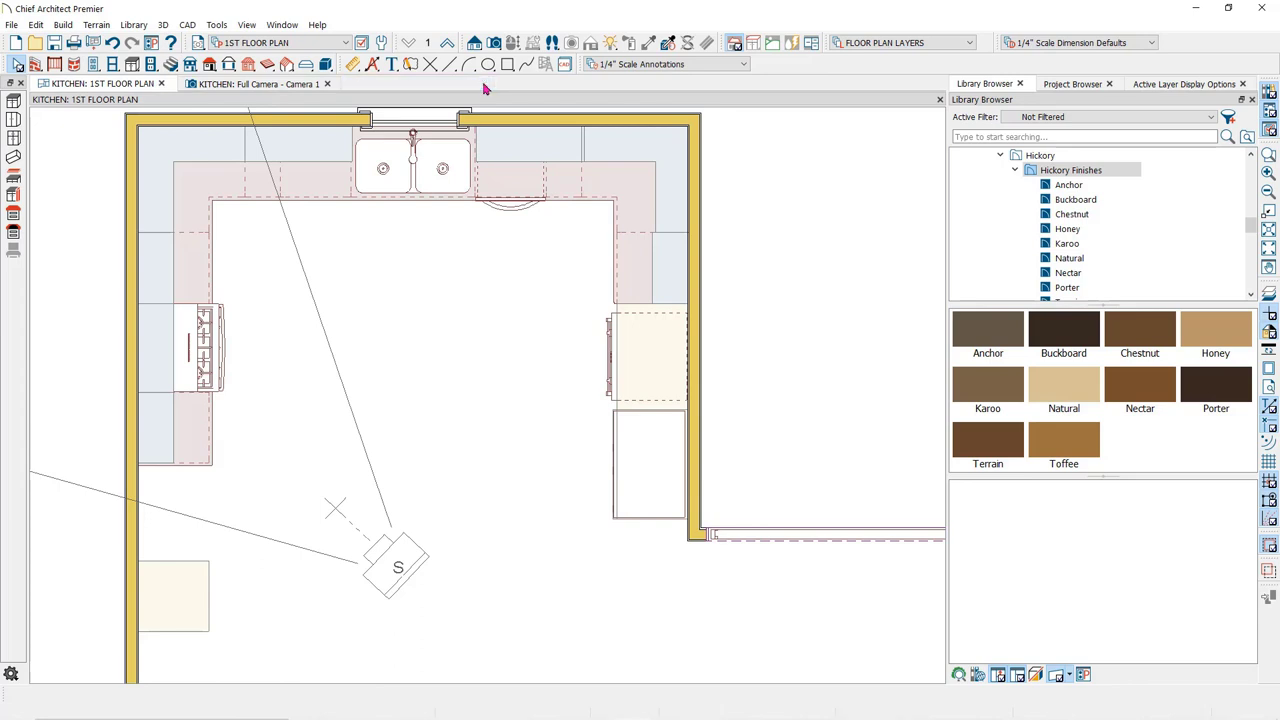
click(1065, 86)
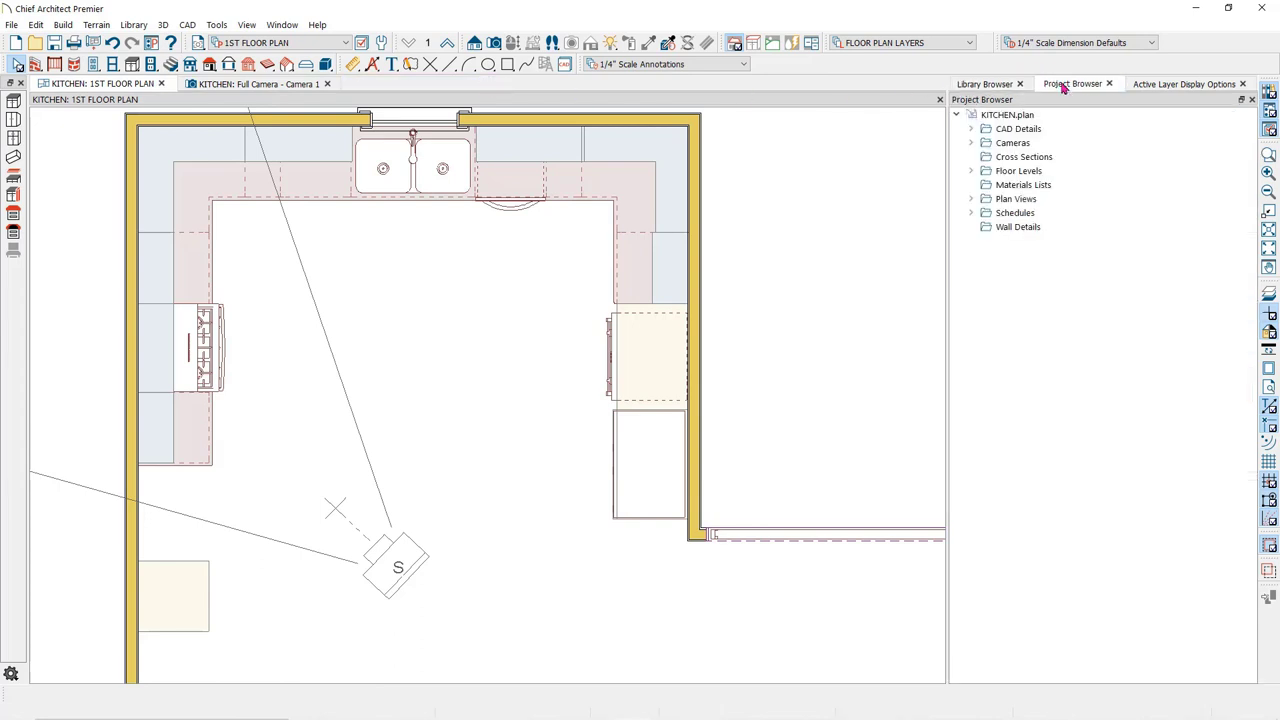
click(971, 130)
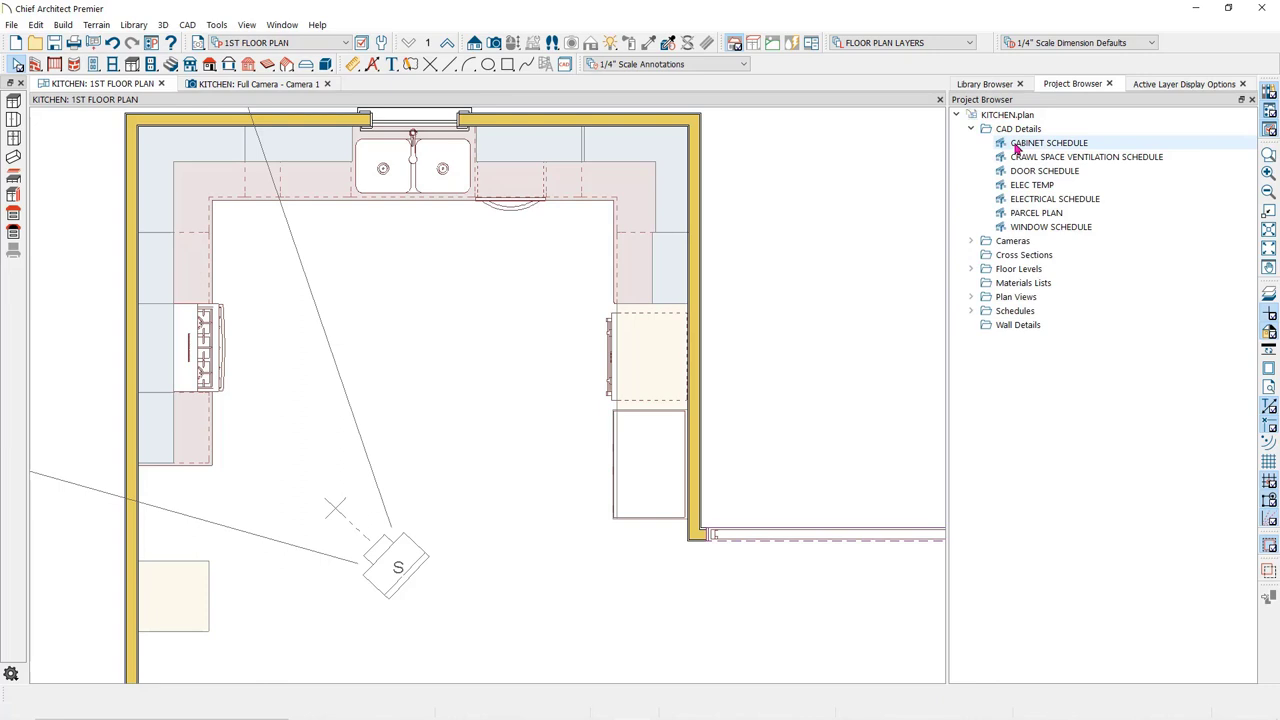
double_click(1018, 148)
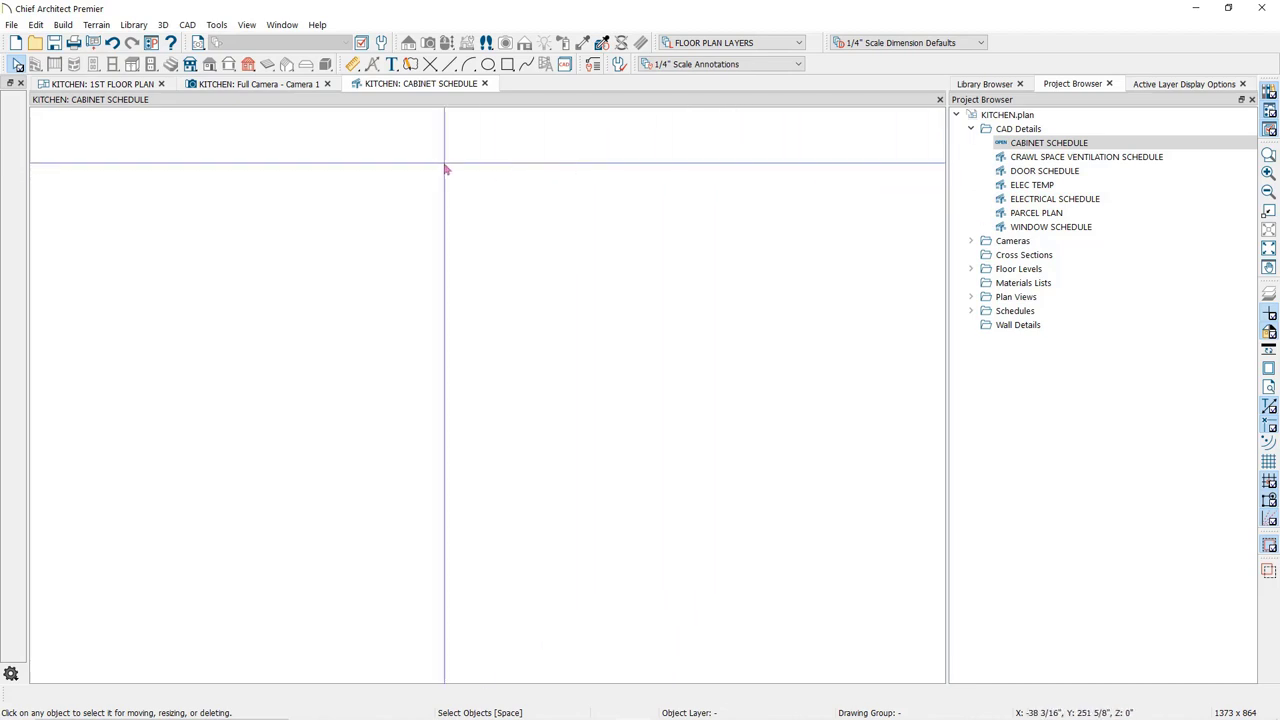
Step: Place a cabinet schedule in the CABINET SCHEDULE detail and bring all its columns into view
click(218, 26)
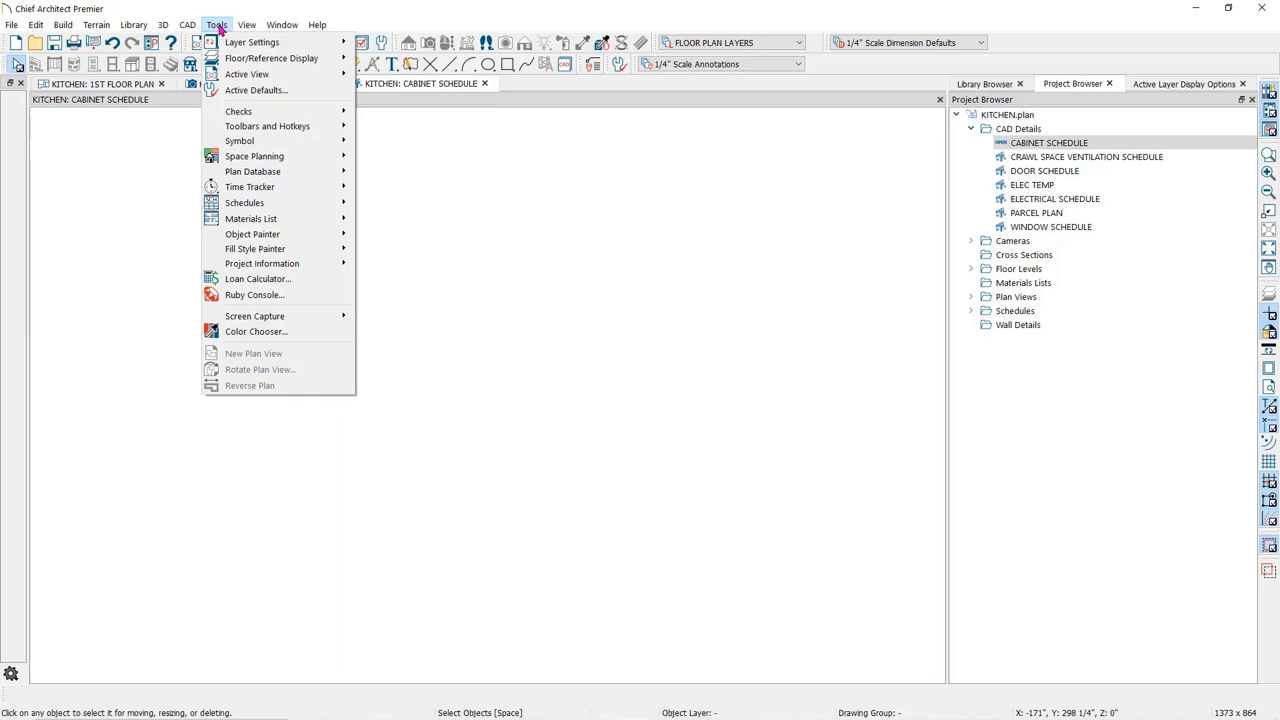
mouse_move(228, 206)
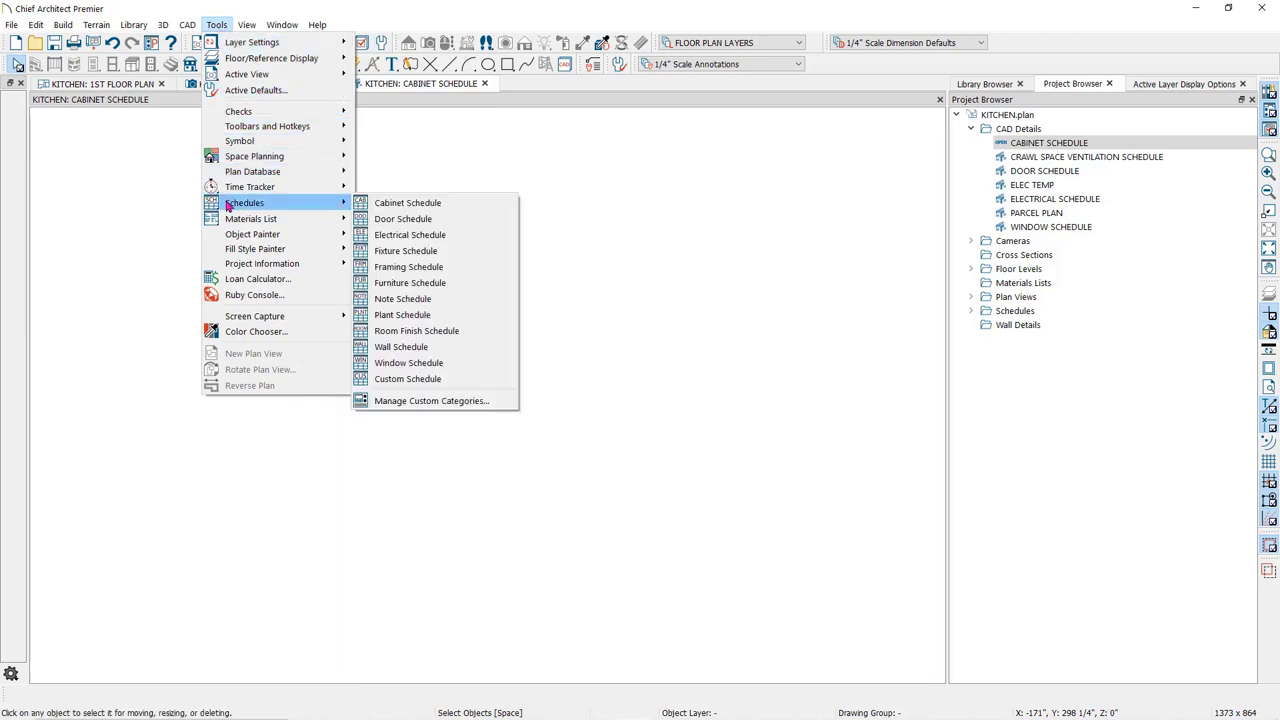
click(386, 206)
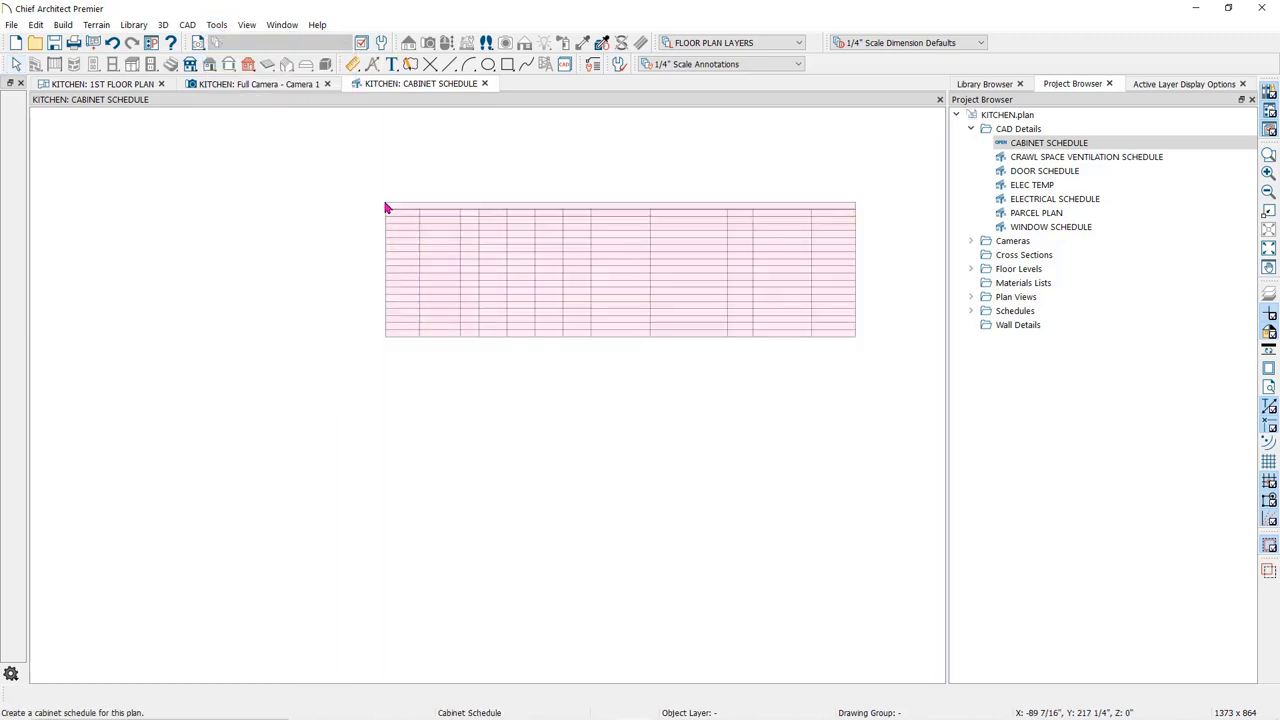
click(371, 231)
scroll(507, 248, up, 3)
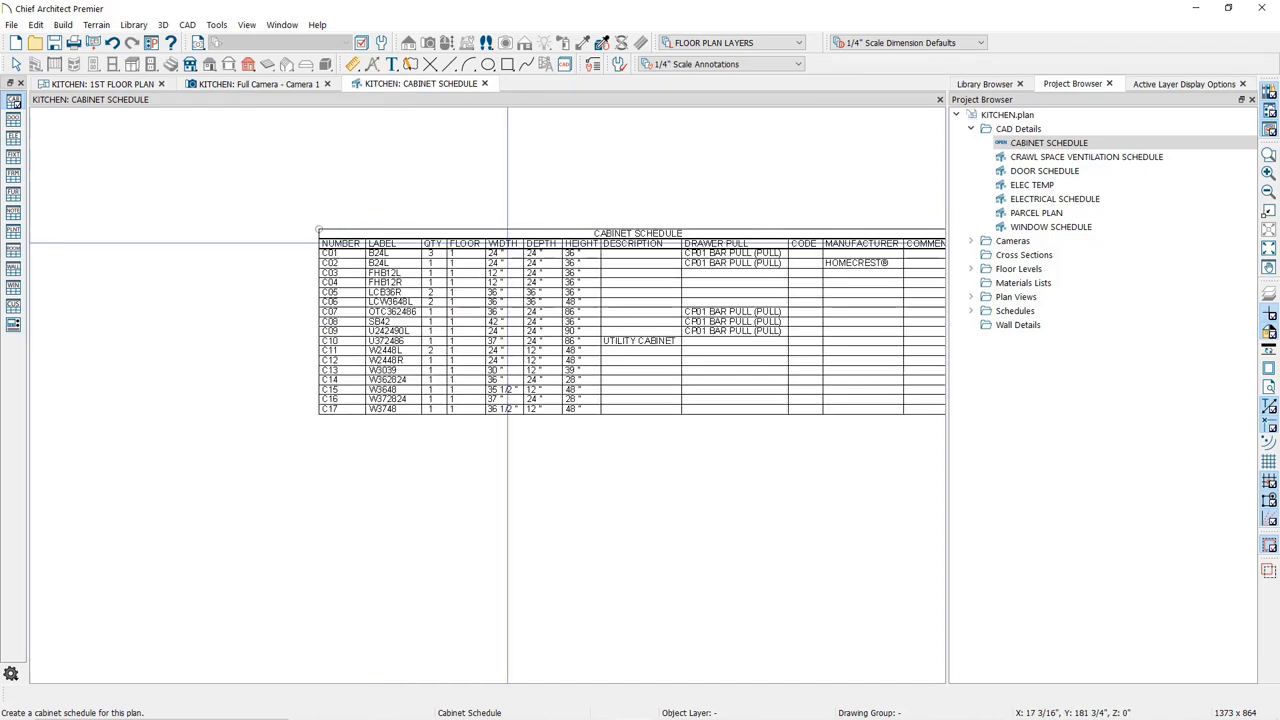
drag(666, 390, 516, 385)
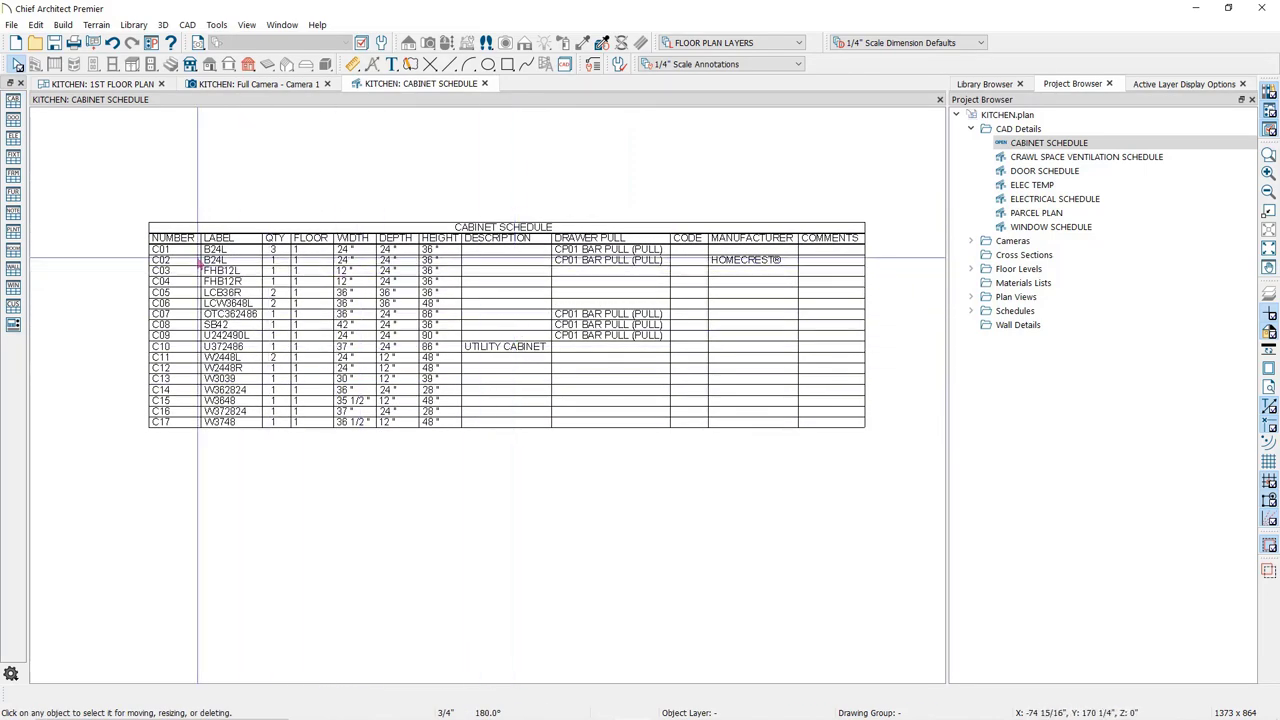
Step: Select all of the kitchen's base, wall and full-height cabinets together in the first floor plan
click(137, 87)
scroll(434, 263, down, 2)
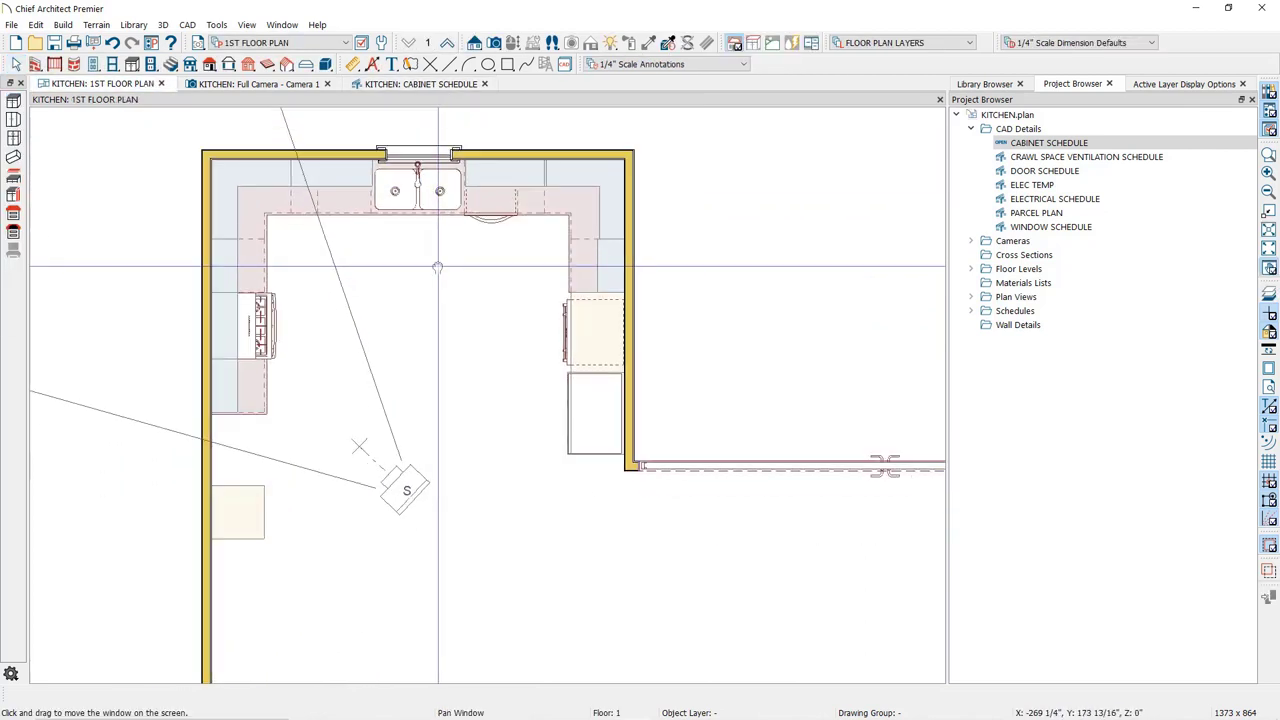
middle_drag(434, 263, 470, 324)
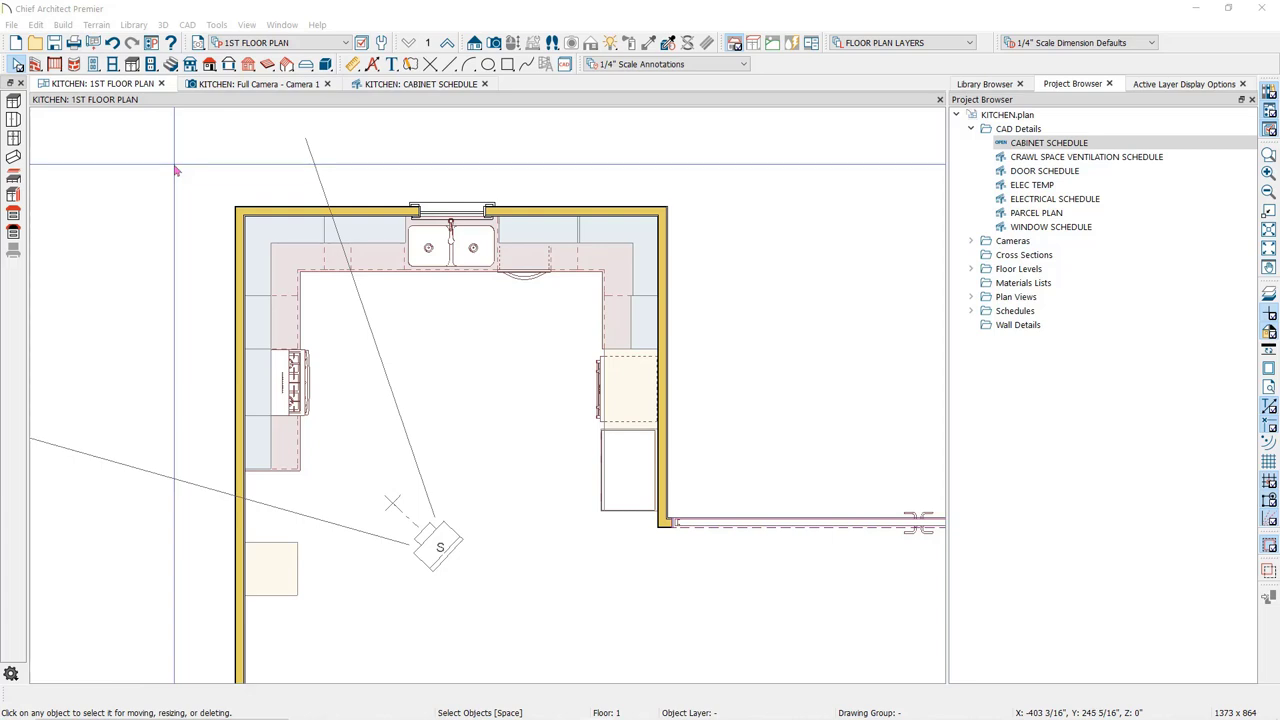
click(141, 70)
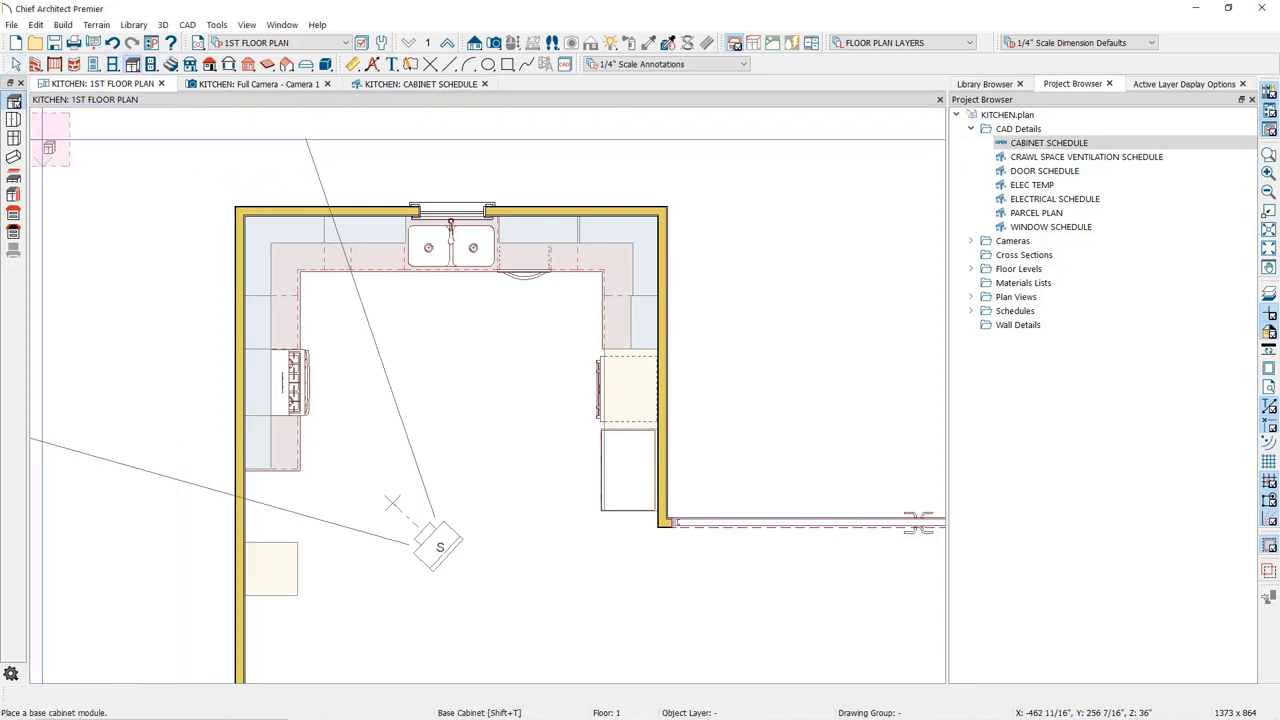
click(13, 143)
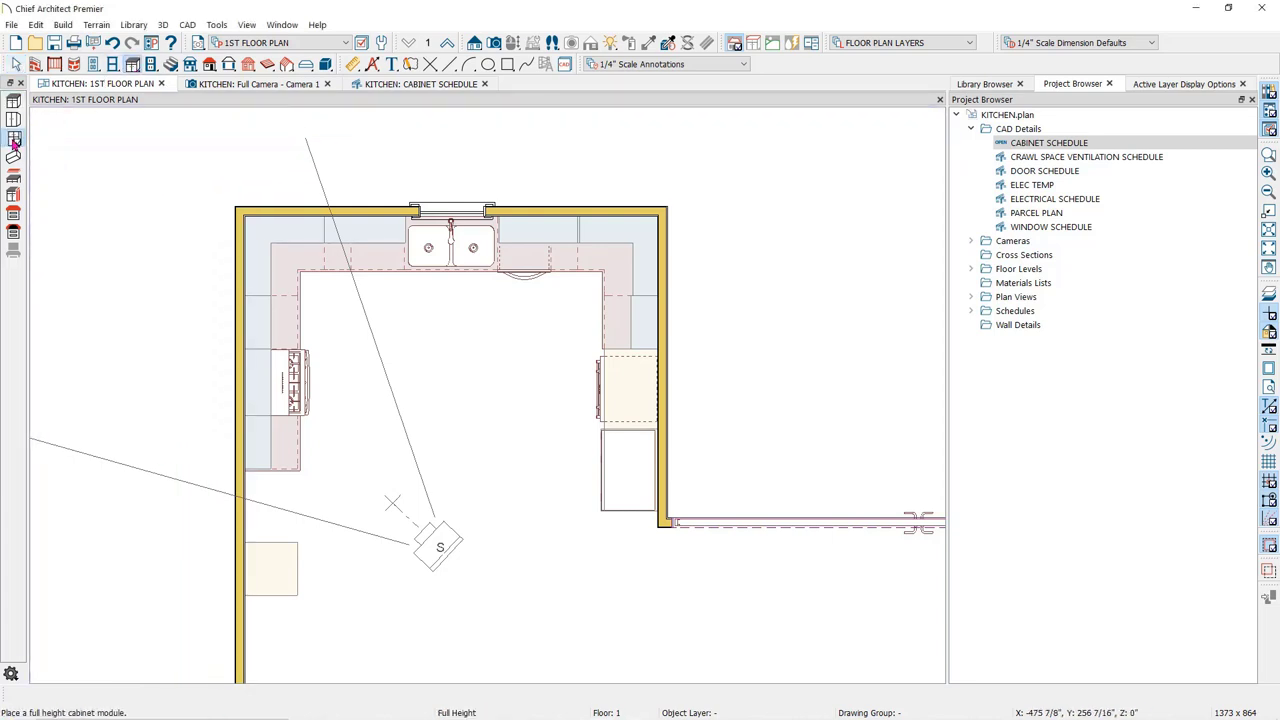
drag(162, 164, 714, 628)
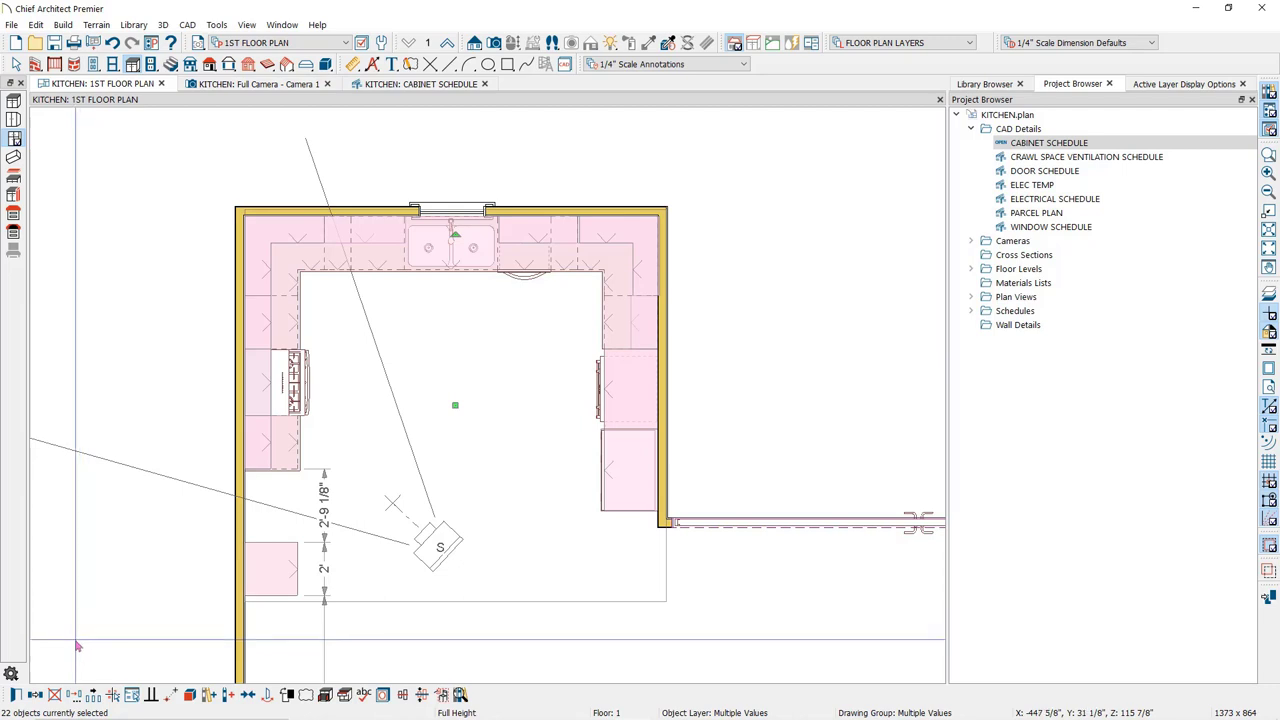
Step: Set the manufacturer of all selected cabinets to HOMECREST®, inserting the registered trademark special character
click(15, 696)
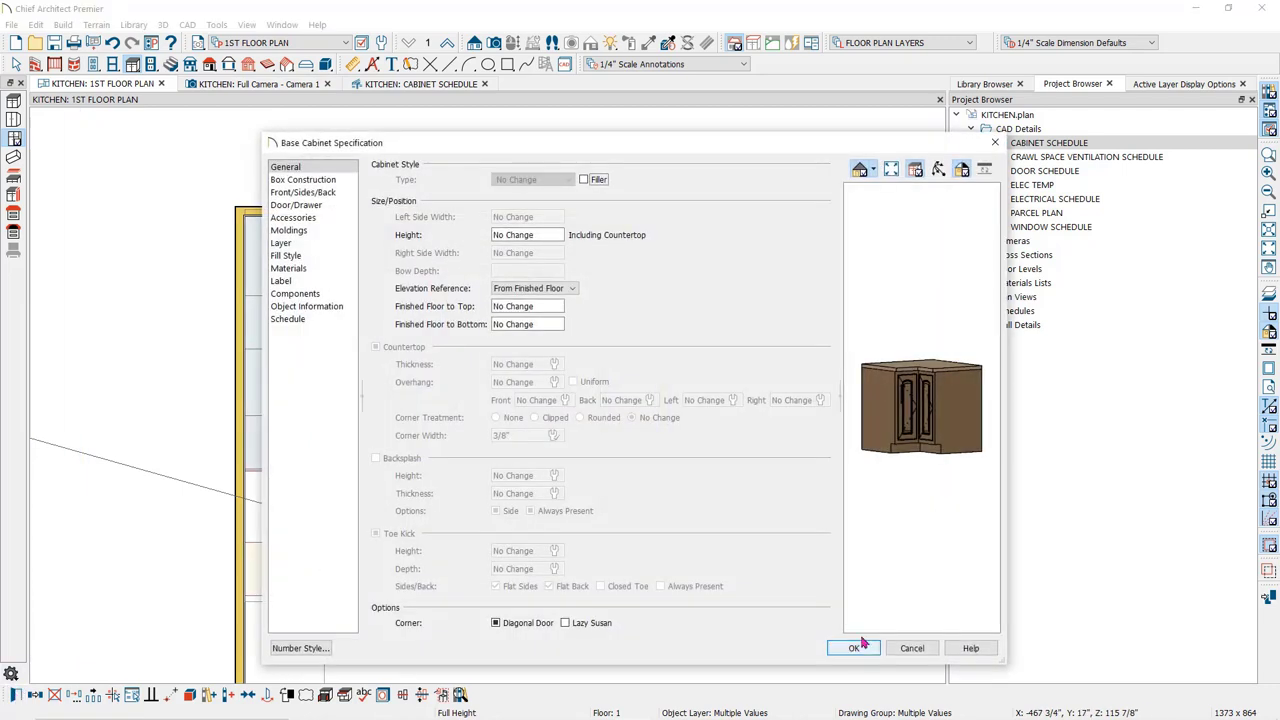
click(341, 311)
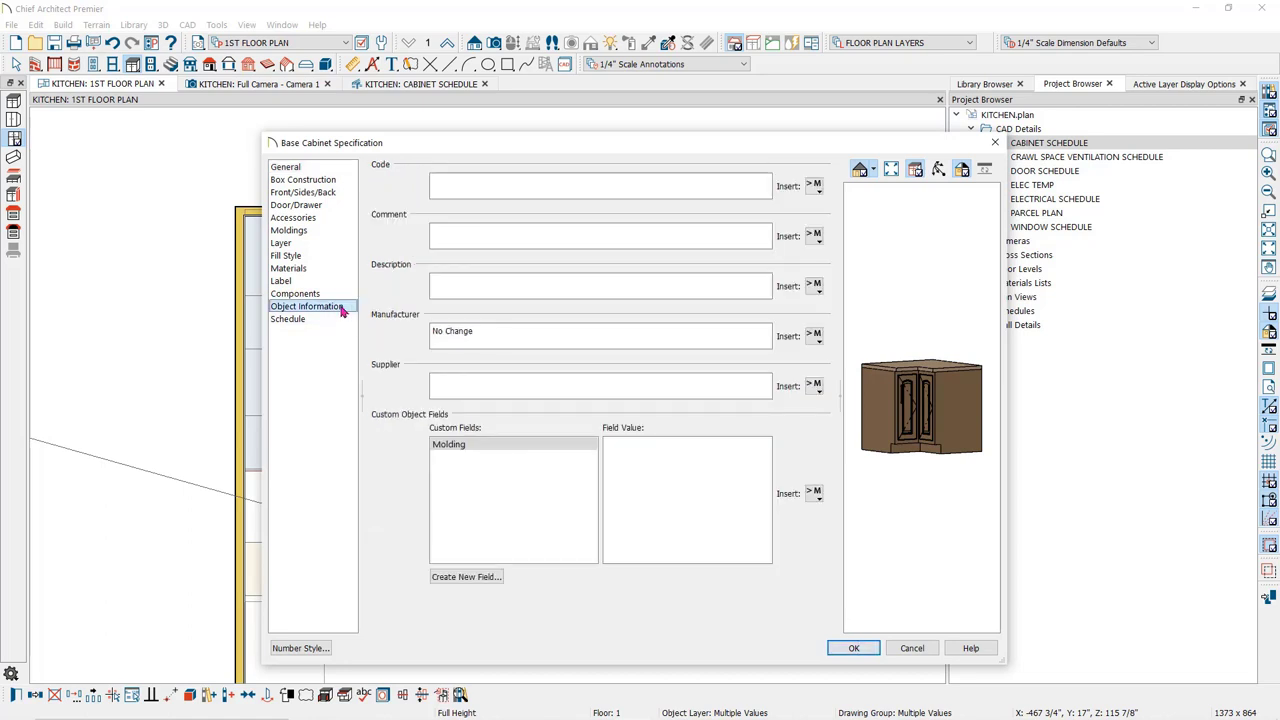
click(455, 333)
text(HOMECREST)
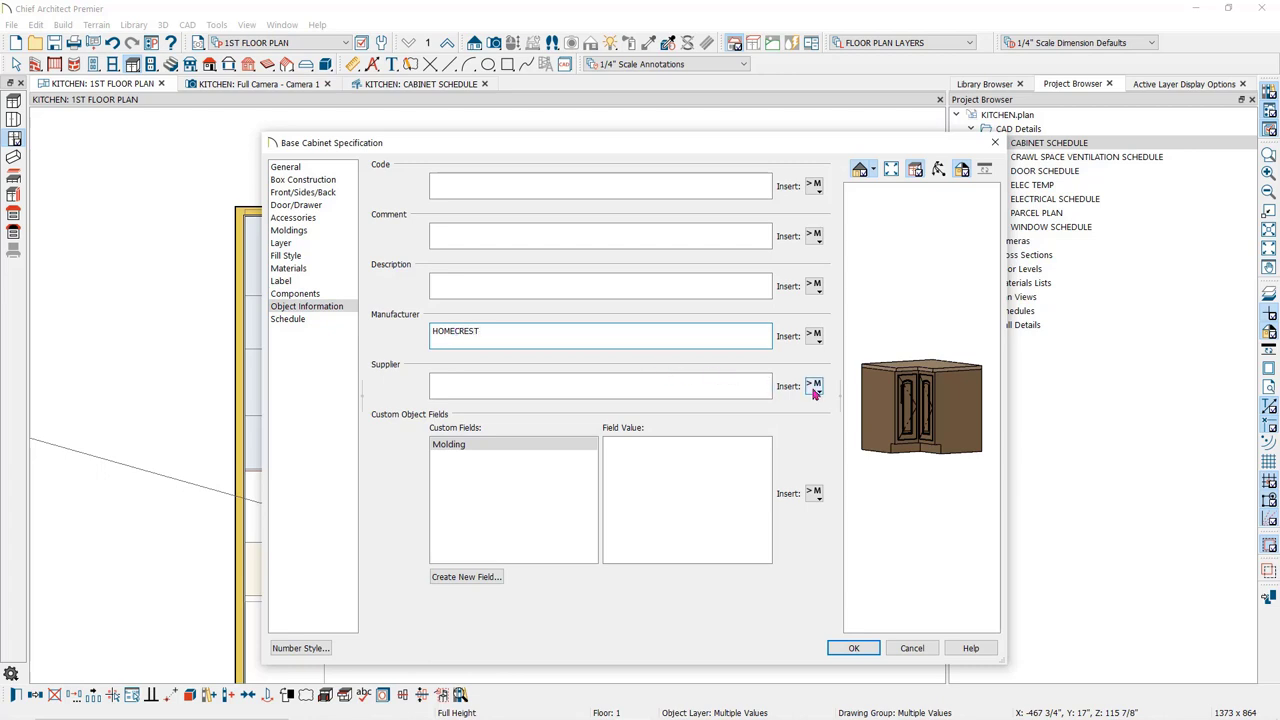
click(814, 335)
mouse_move(871, 363)
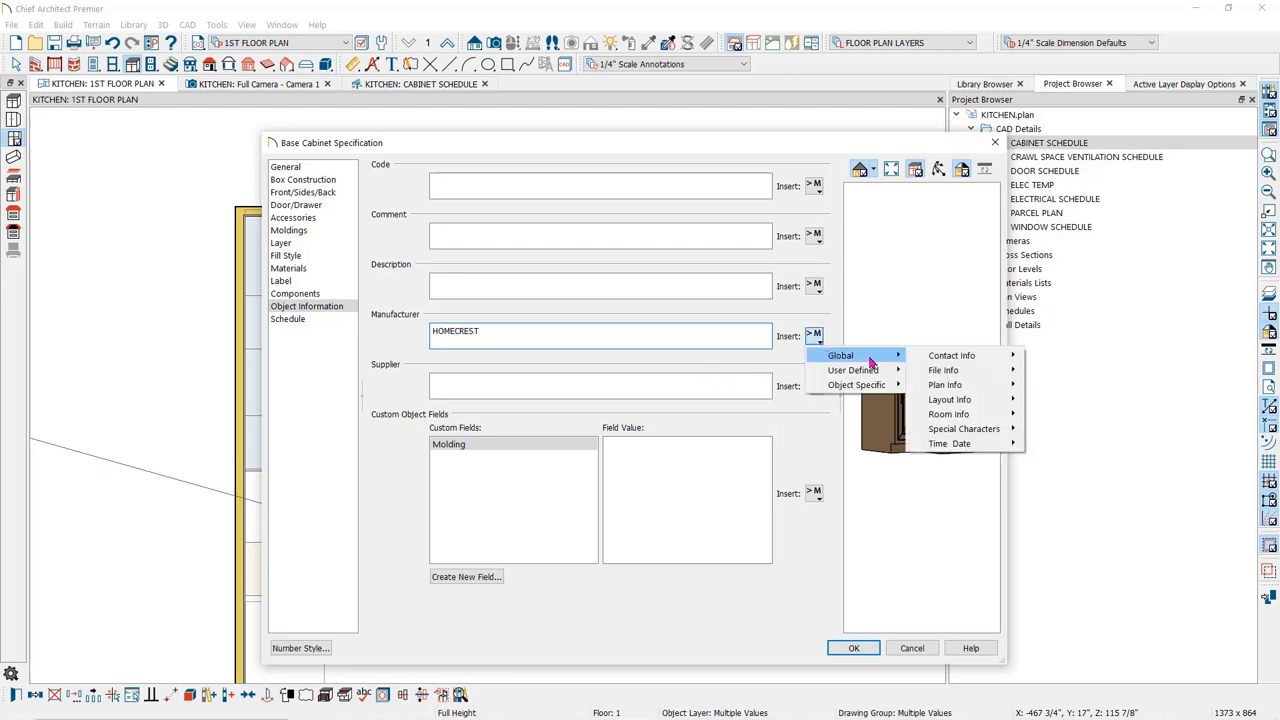
mouse_move(952, 430)
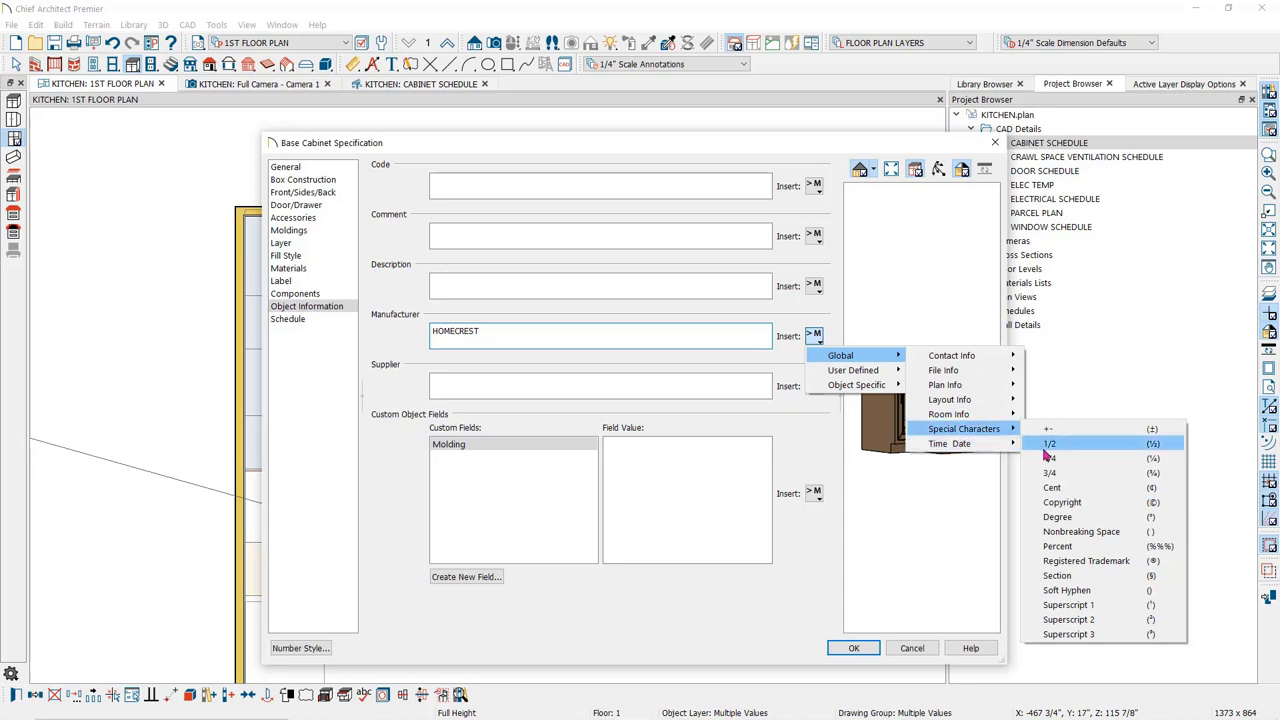
click(1088, 561)
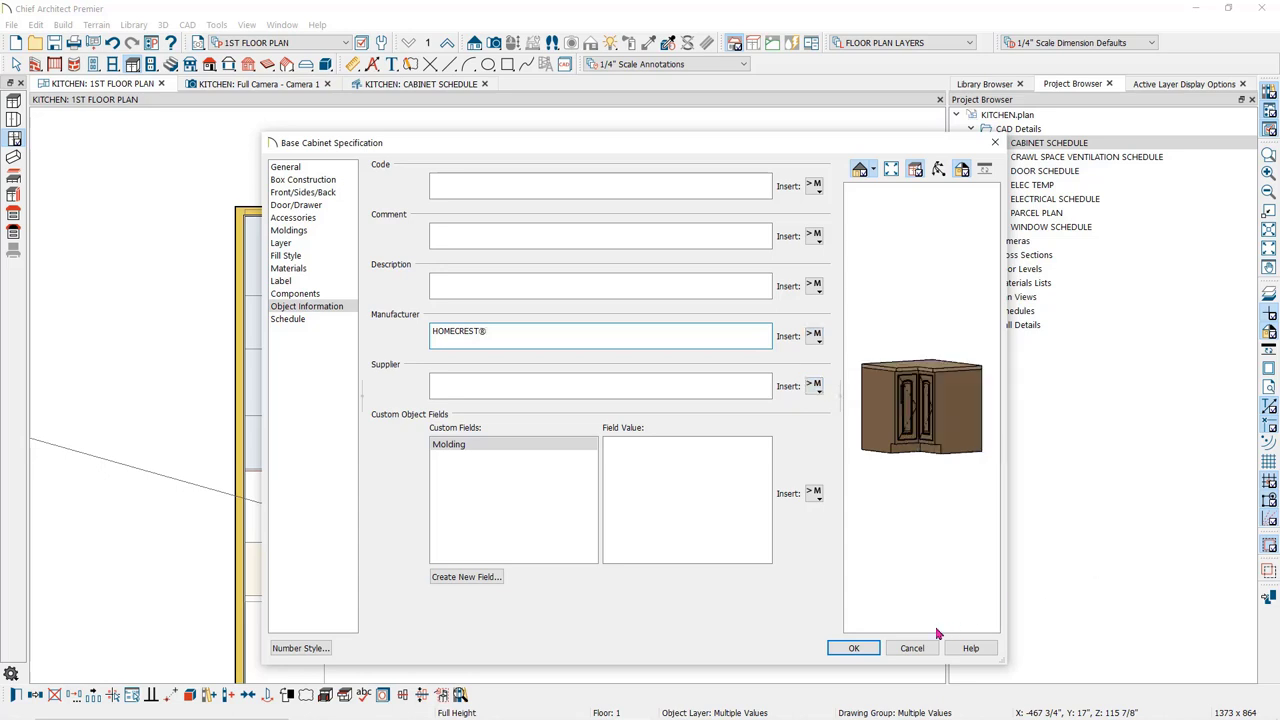
click(854, 648)
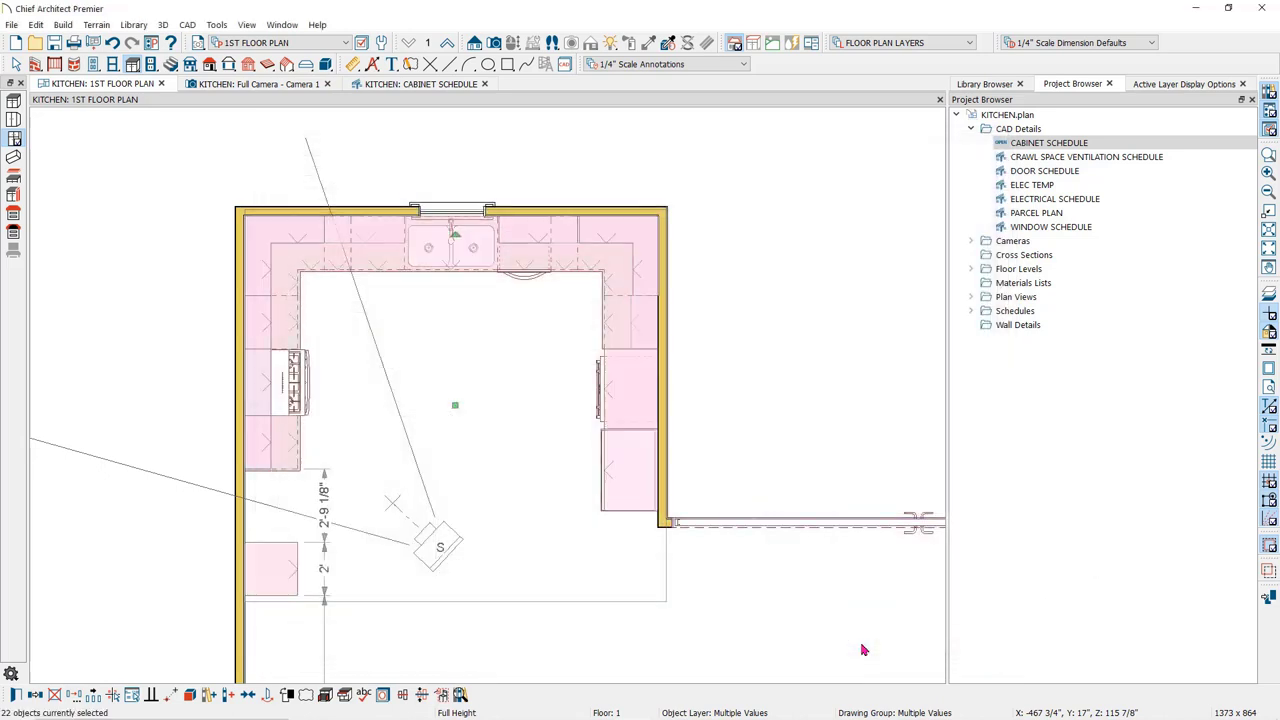
Step: Check the manufacturer column in the CABINET SCHEDULE detail, then close the detail
click(441, 85)
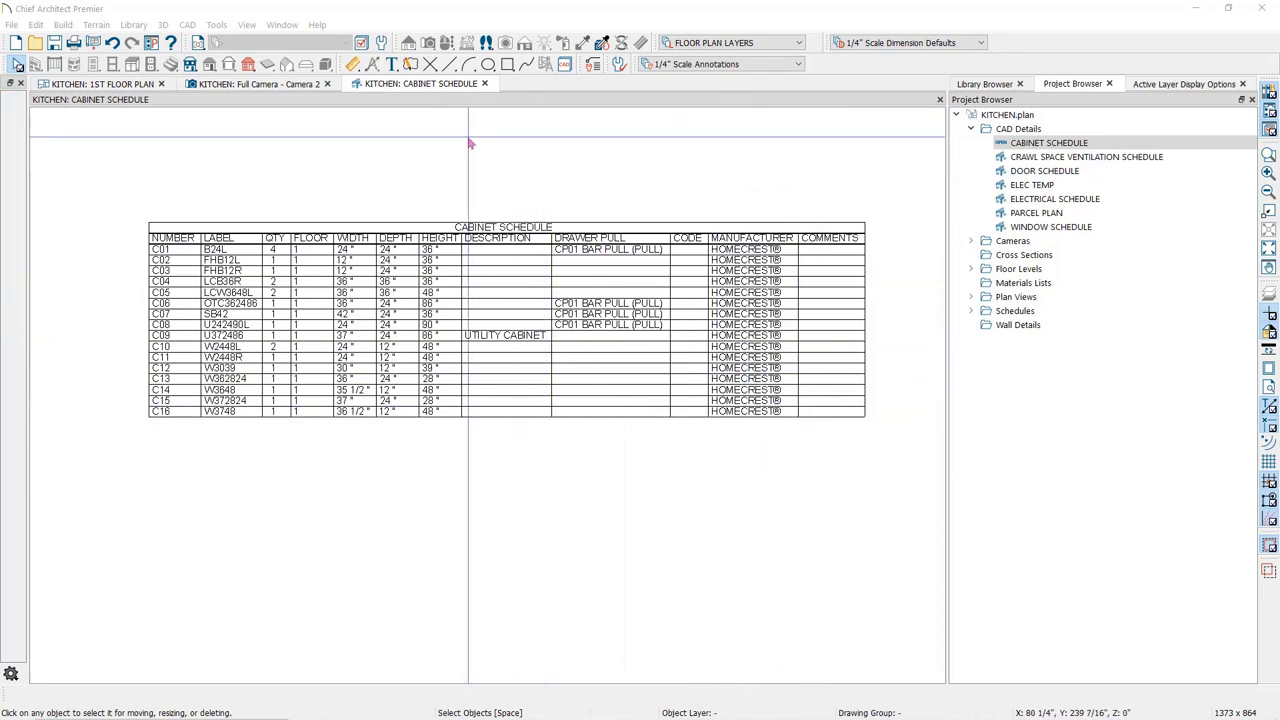
click(484, 84)
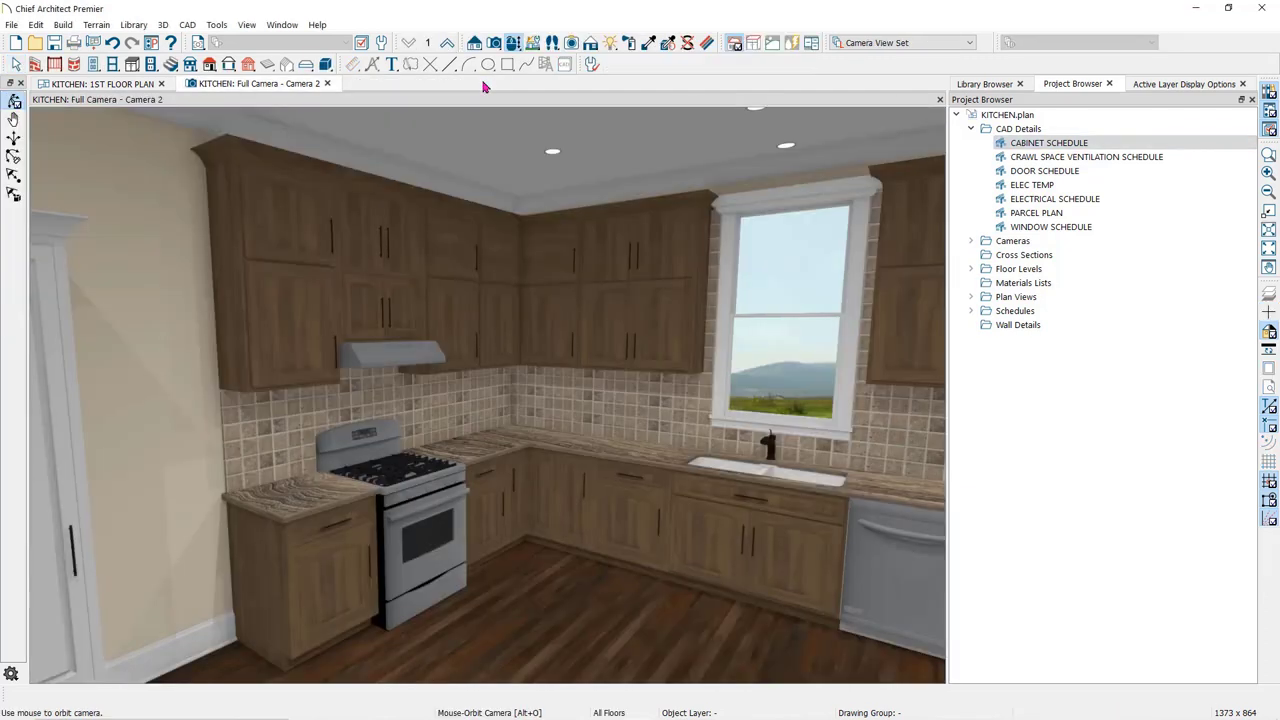
Step: Find the Crown Moulding profiles of Homecrest® Cabinetry in the library and list them
click(980, 84)
scroll(995, 215, up, 1)
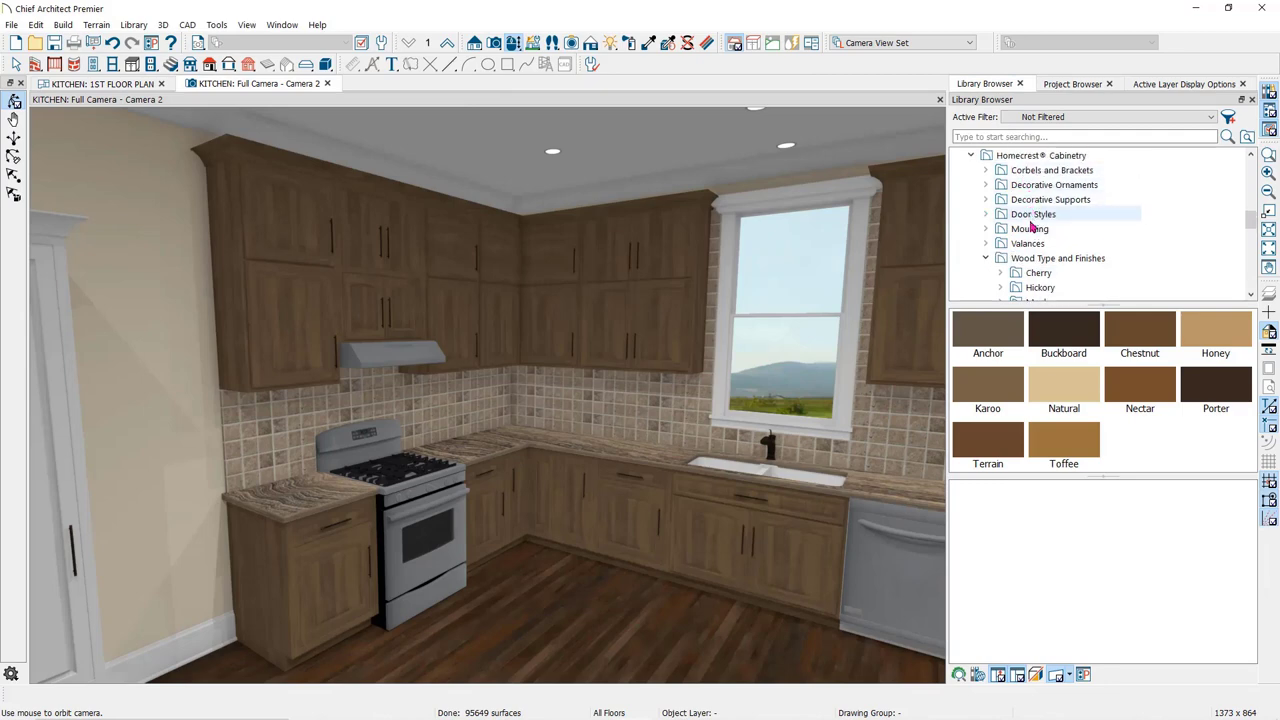
click(986, 231)
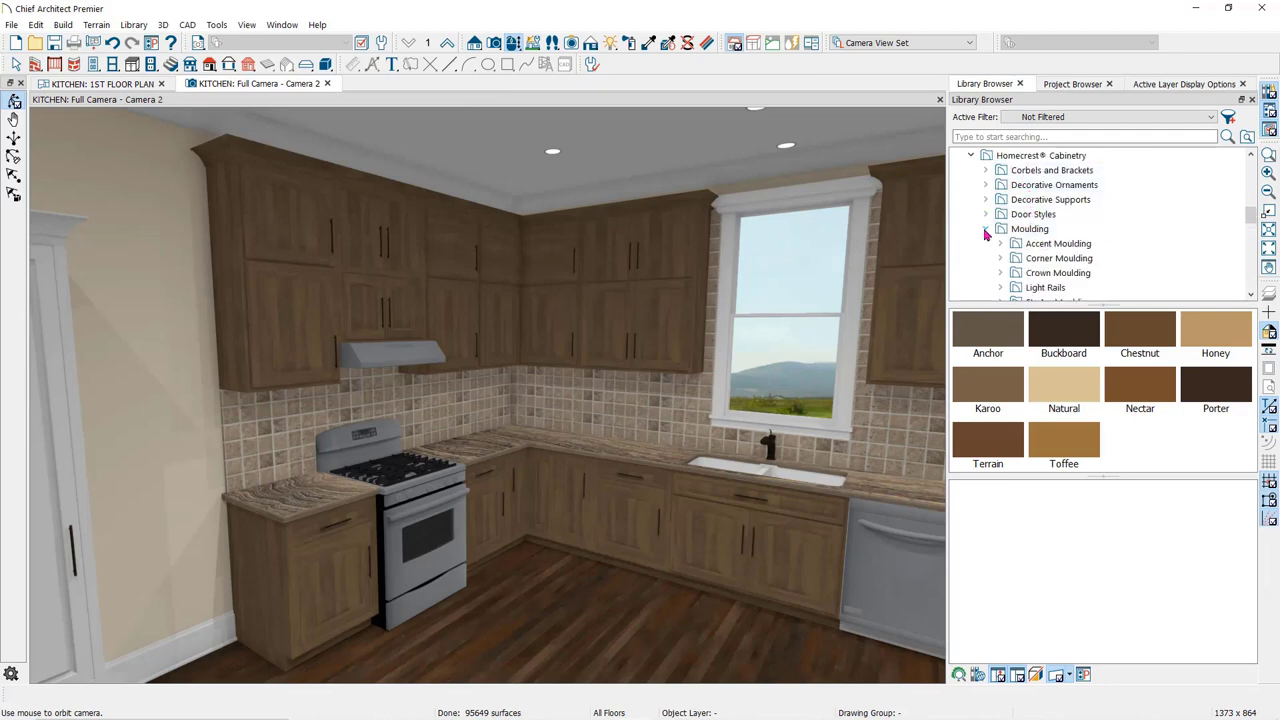
scroll(1148, 235, down, 1)
scroll(1148, 235, down, 1)
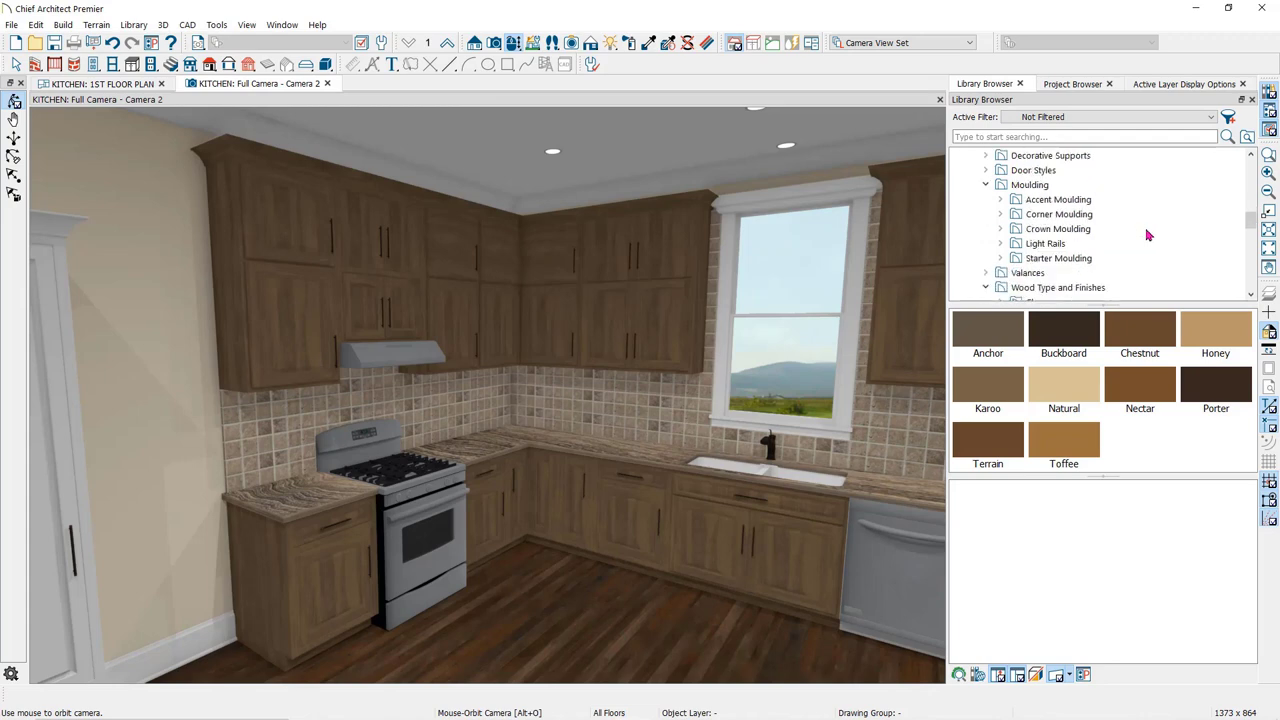
click(1001, 216)
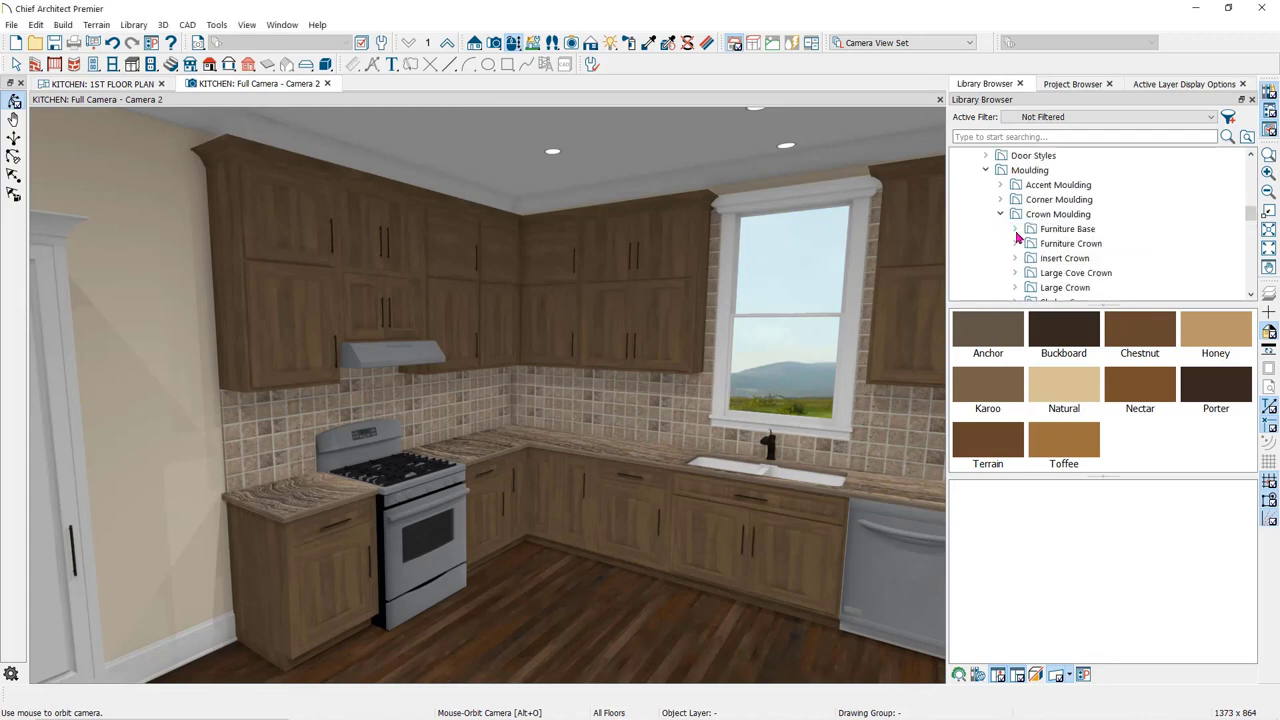
scroll(1017, 234, down, 2)
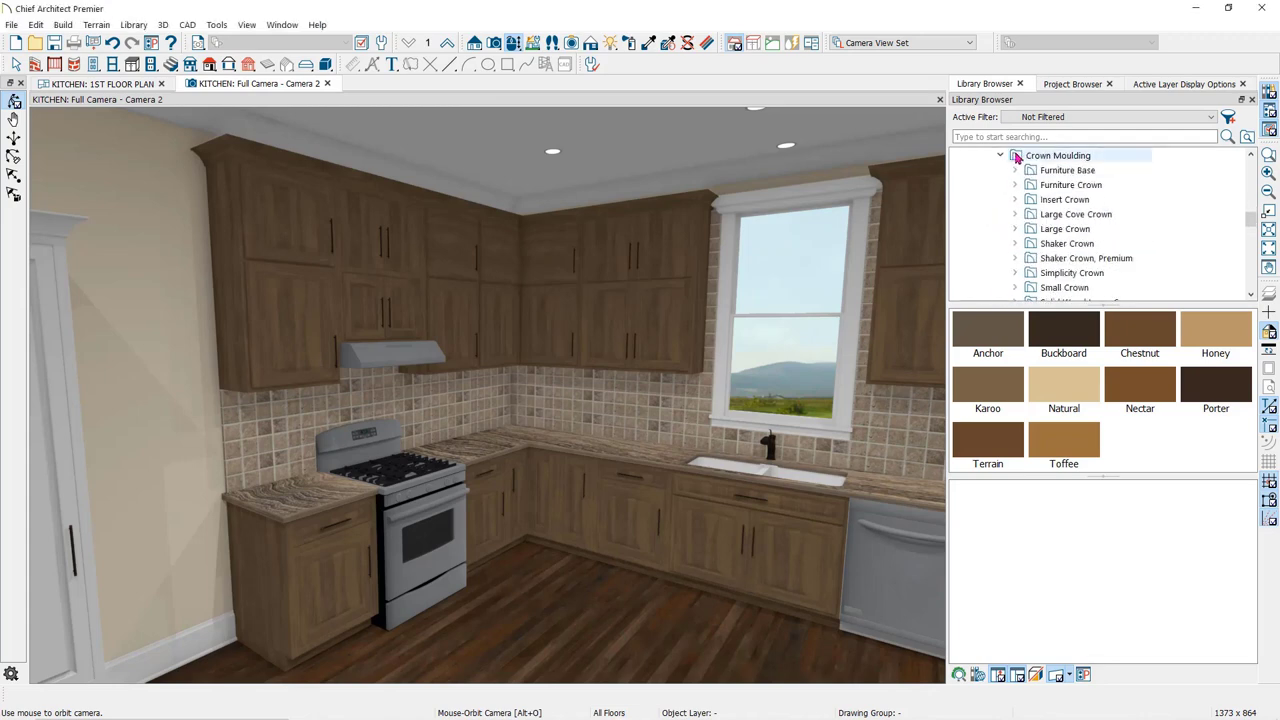
click(1017, 158)
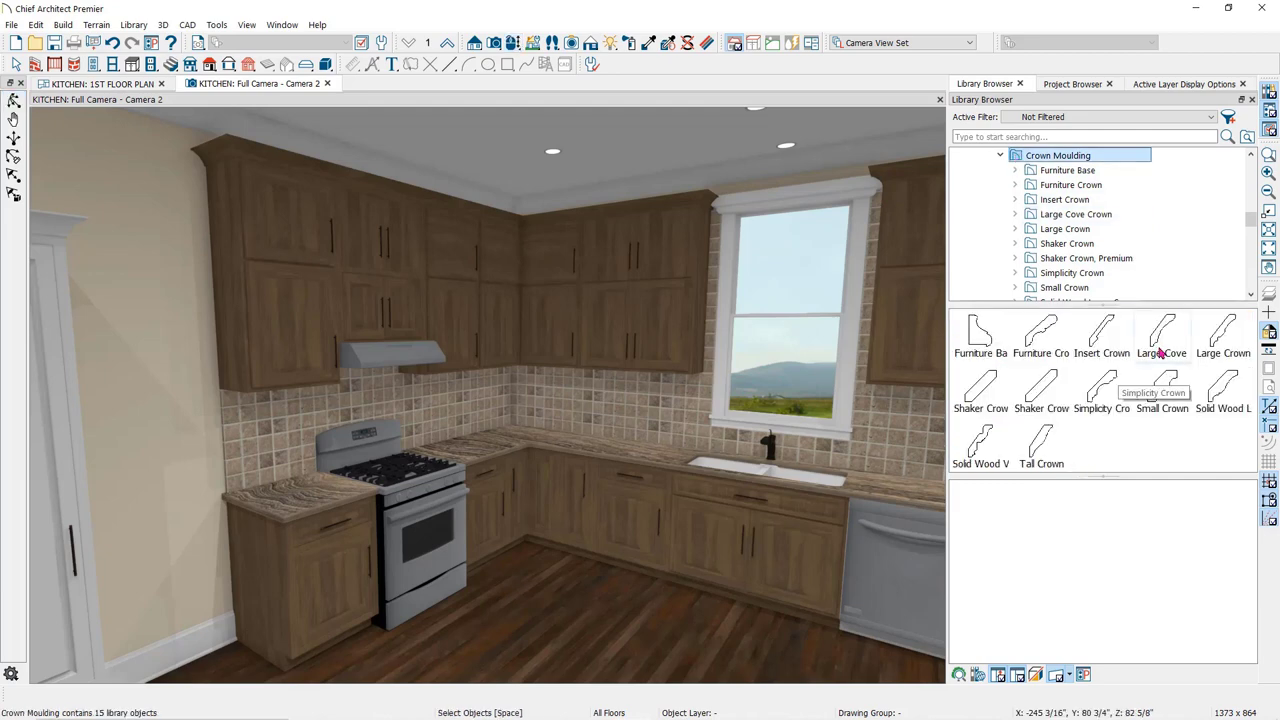
Step: Replace the crown molding on the wall cabinets with the Large Cove Crown profile LCOVE
double_click(1161, 351)
click(1047, 229)
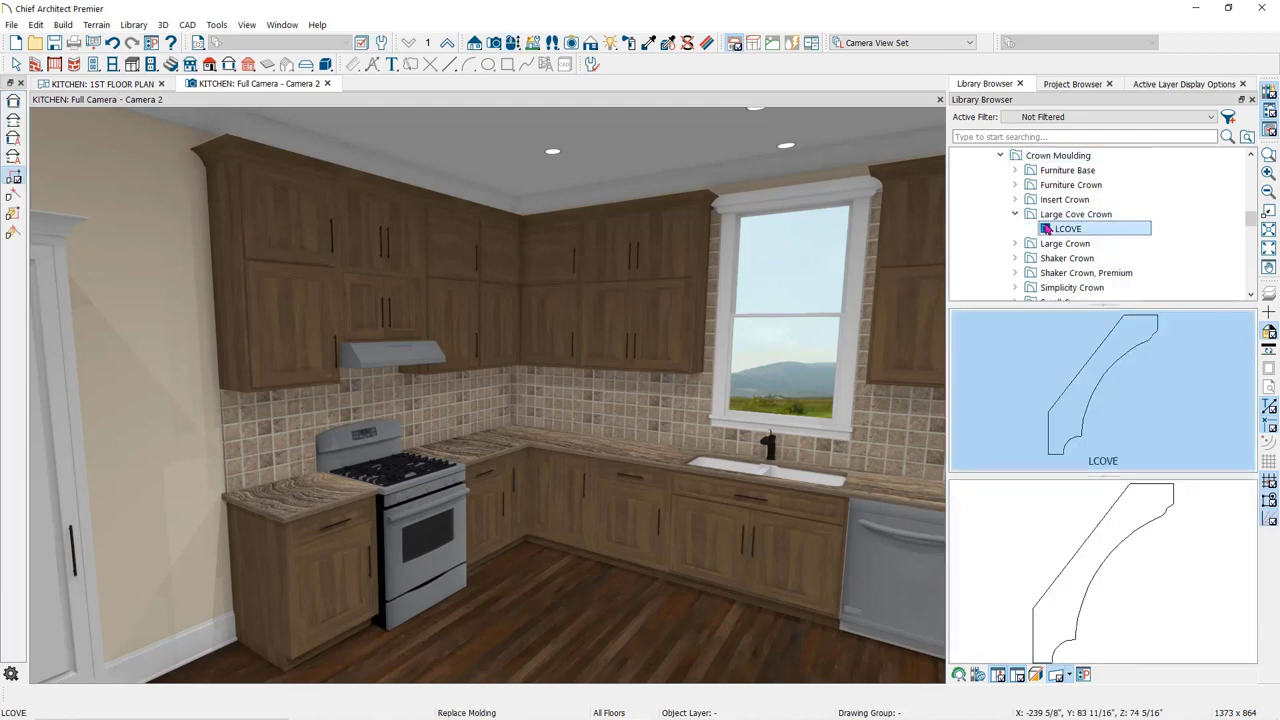
click(256, 152)
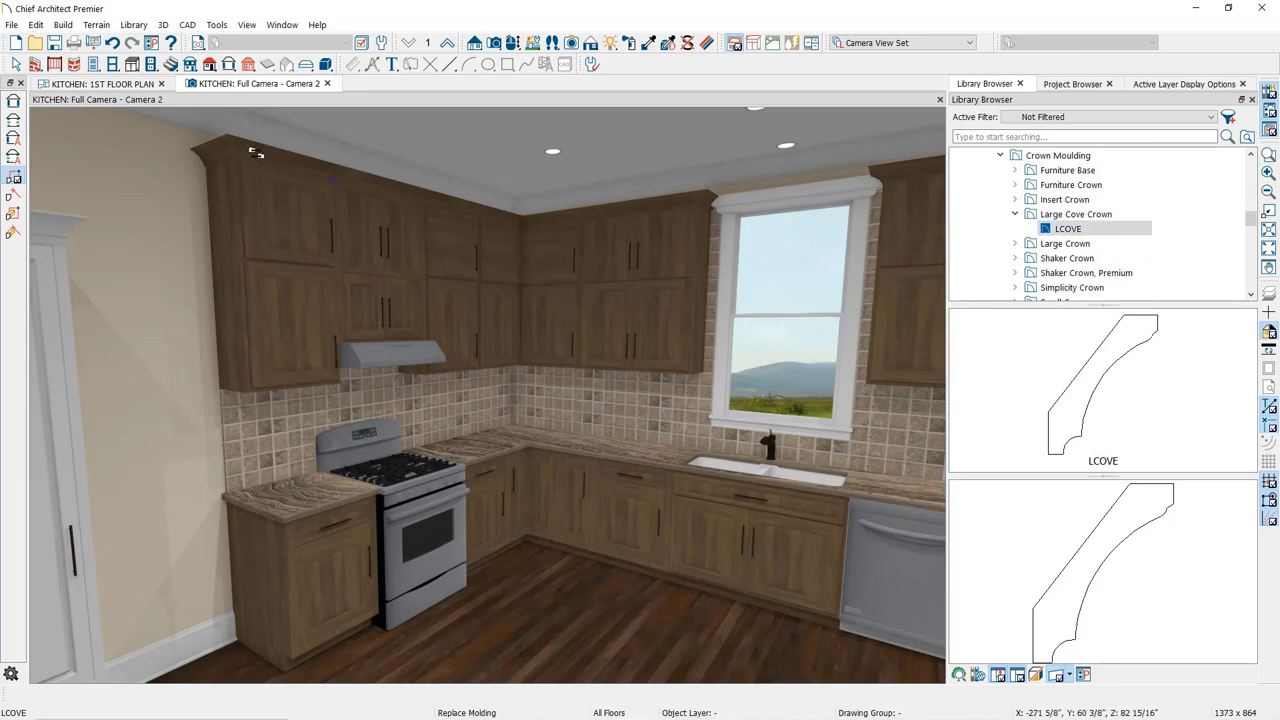
key(space)
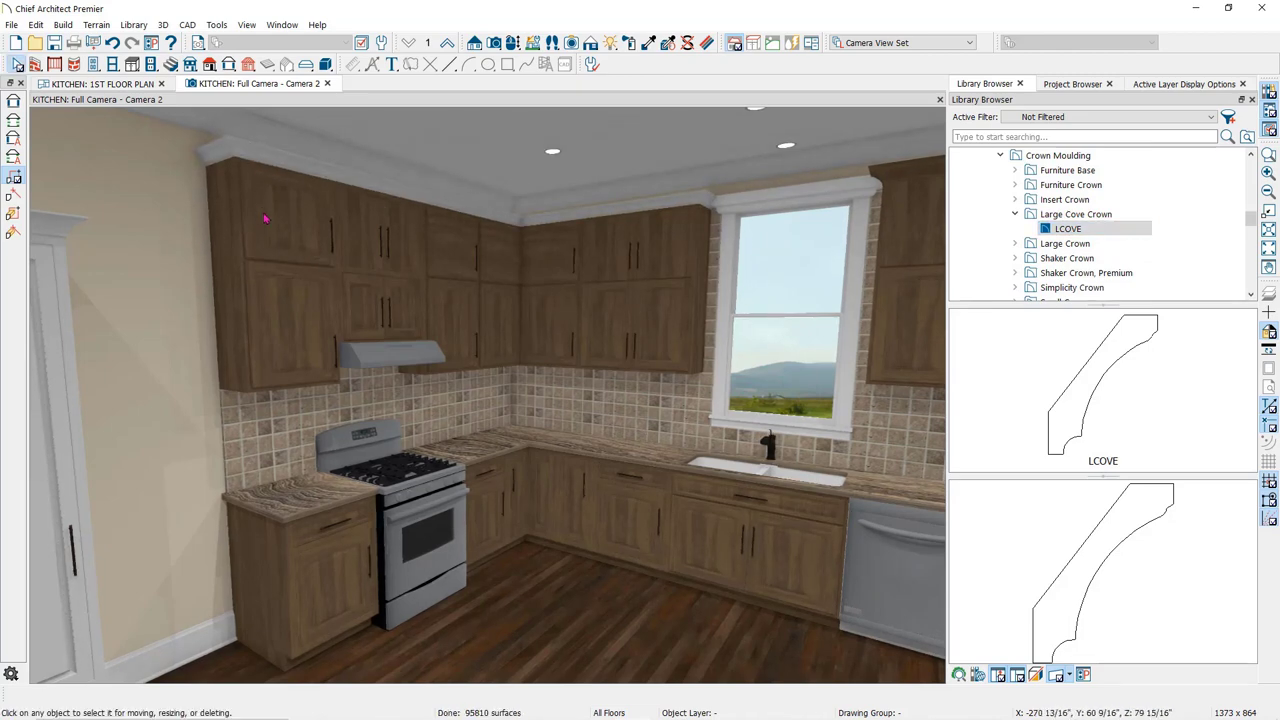
Step: Browse the Homecrest Light Rails profiles in the library and preview JINSERTLRC - Contemporary
scroll(1035, 246, down, 4)
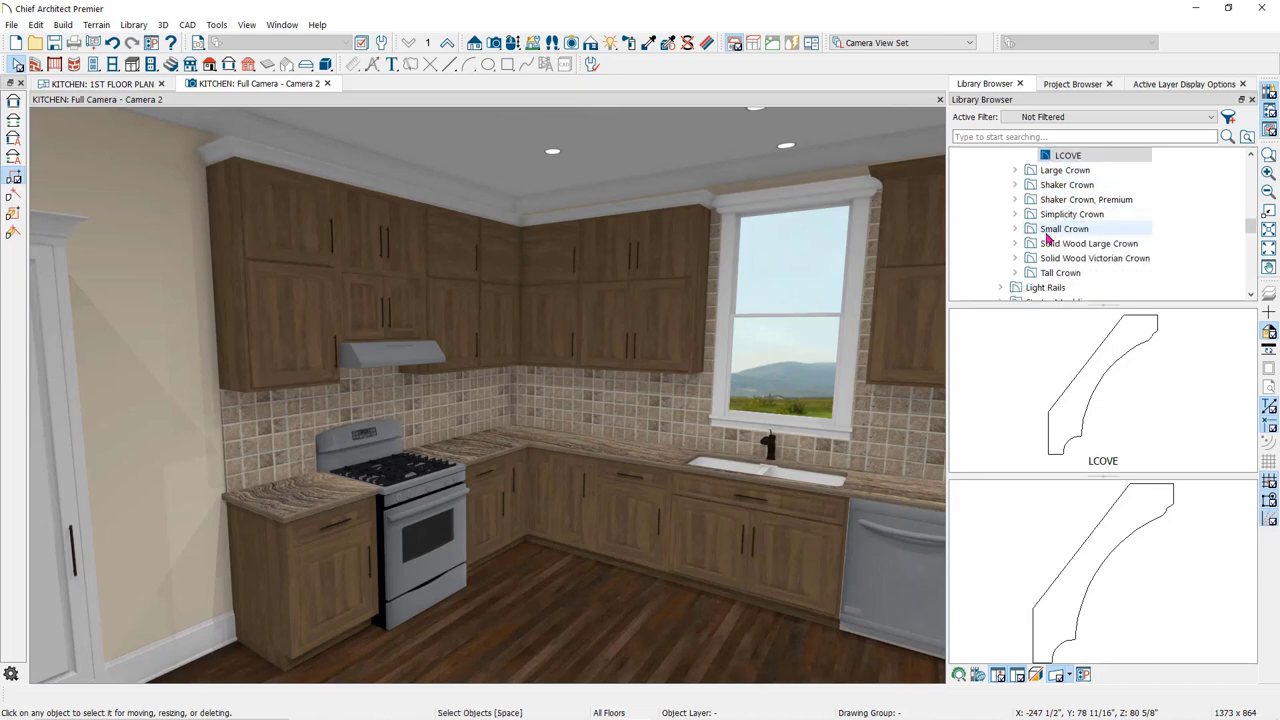
click(1035, 246)
click(1002, 244)
scroll(1003, 246, down, 2)
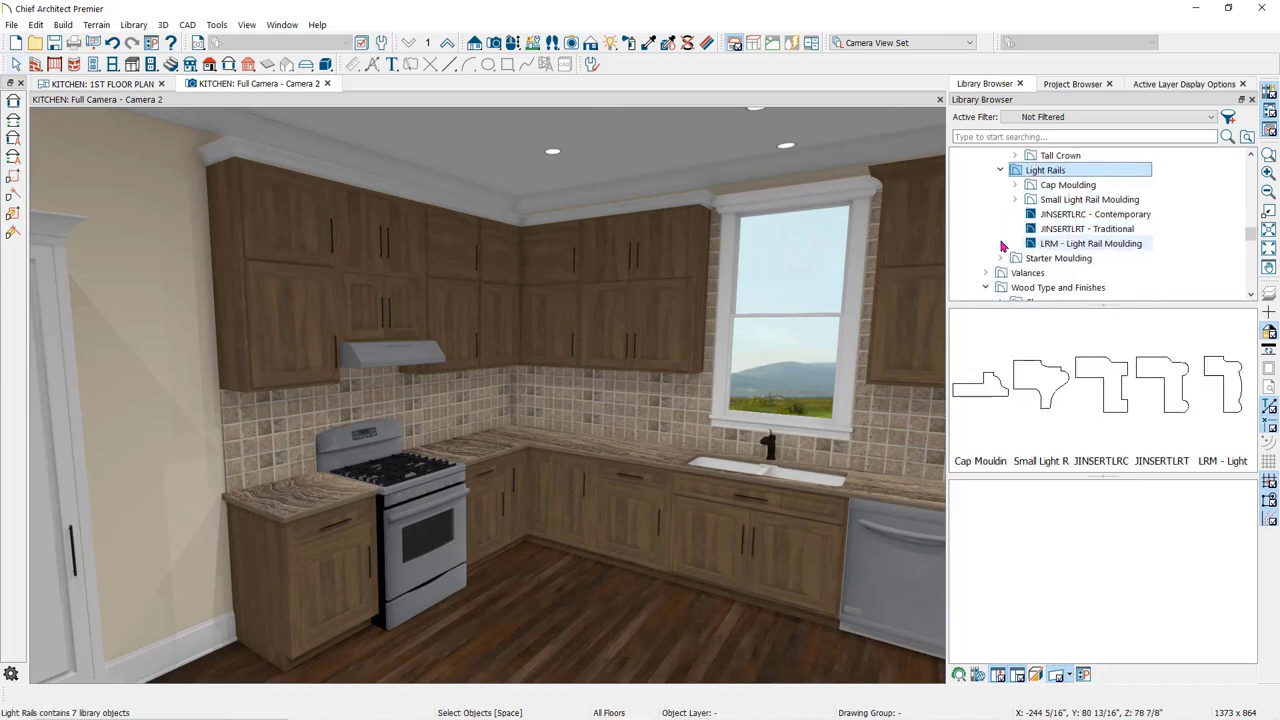
click(1100, 376)
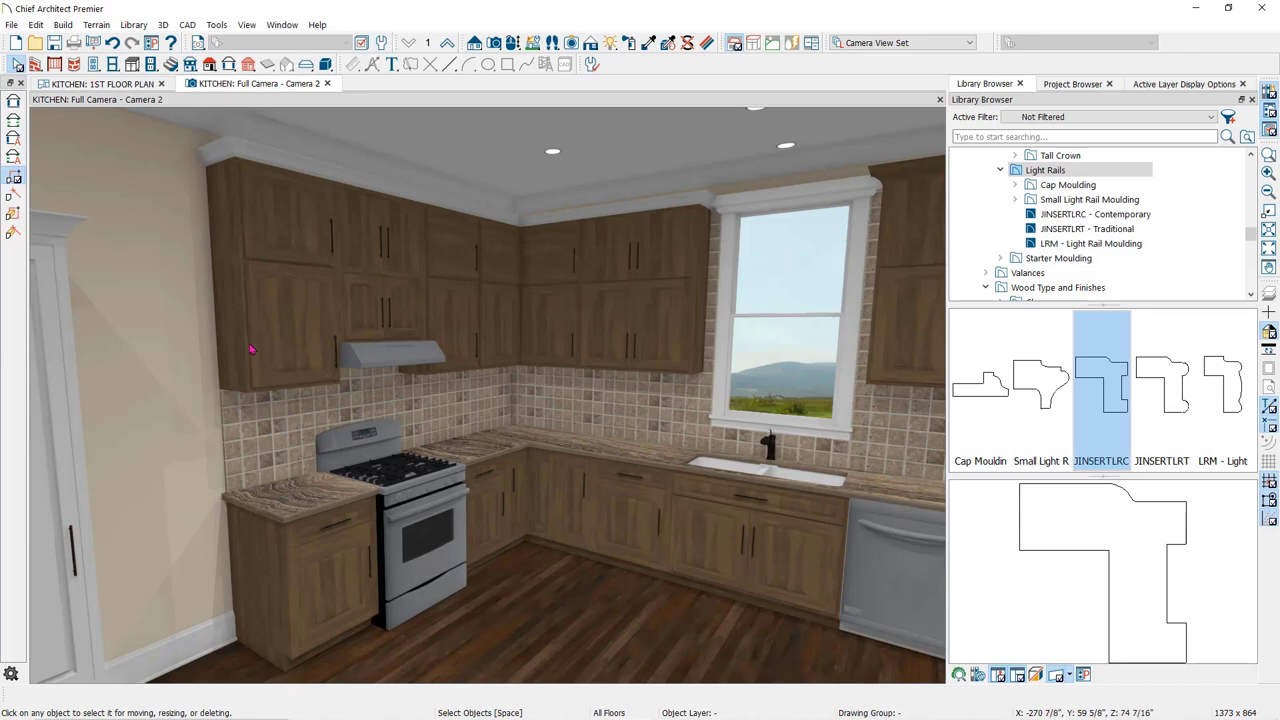
Step: Open the molding profile settings of the 24-inch wall cabinet left of the range hood
click(250, 348)
double_click(250, 348)
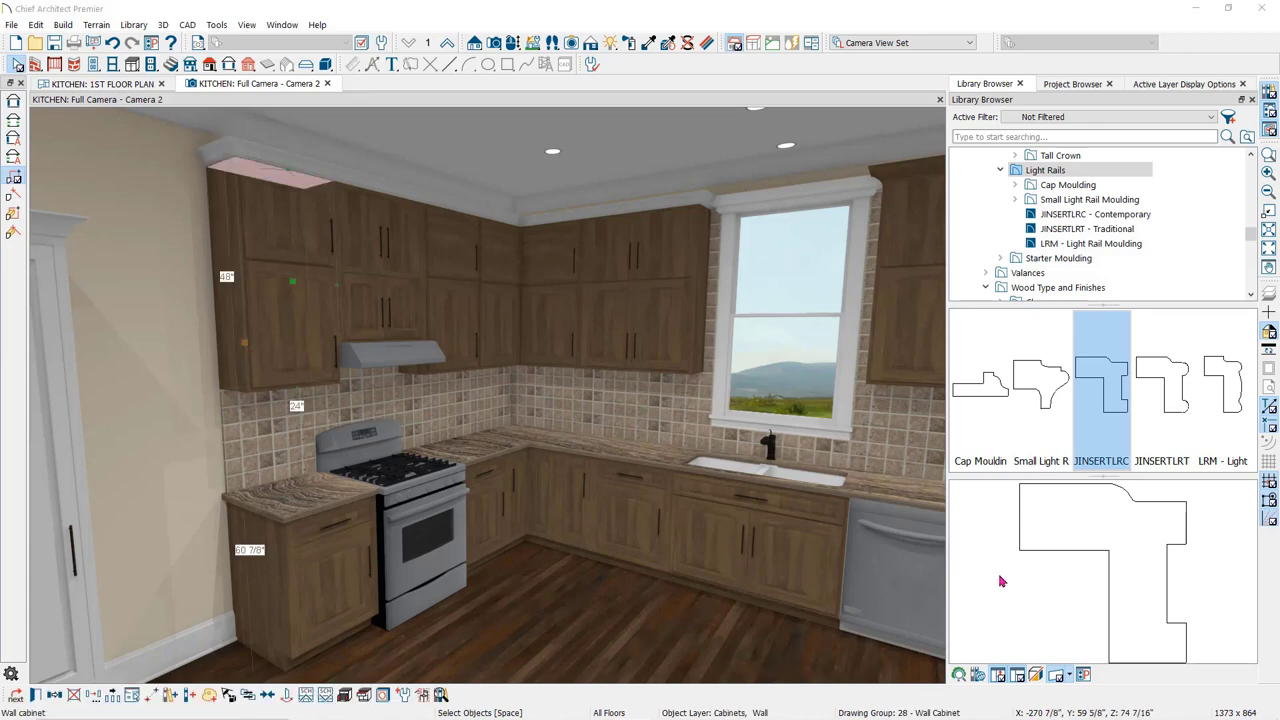
click(432, 191)
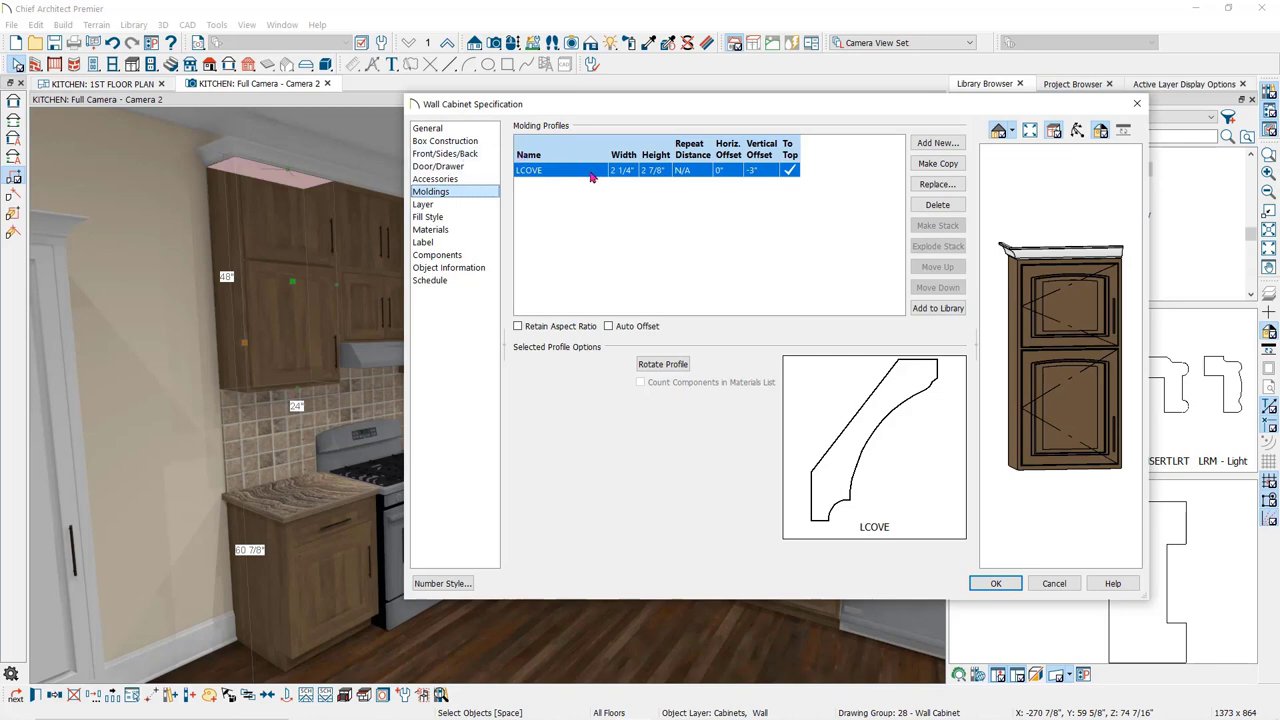
Step: Add the Homecrest light rail profile JINSERTLRC - Contemporary to the wall cabinet's molding profiles
click(937, 143)
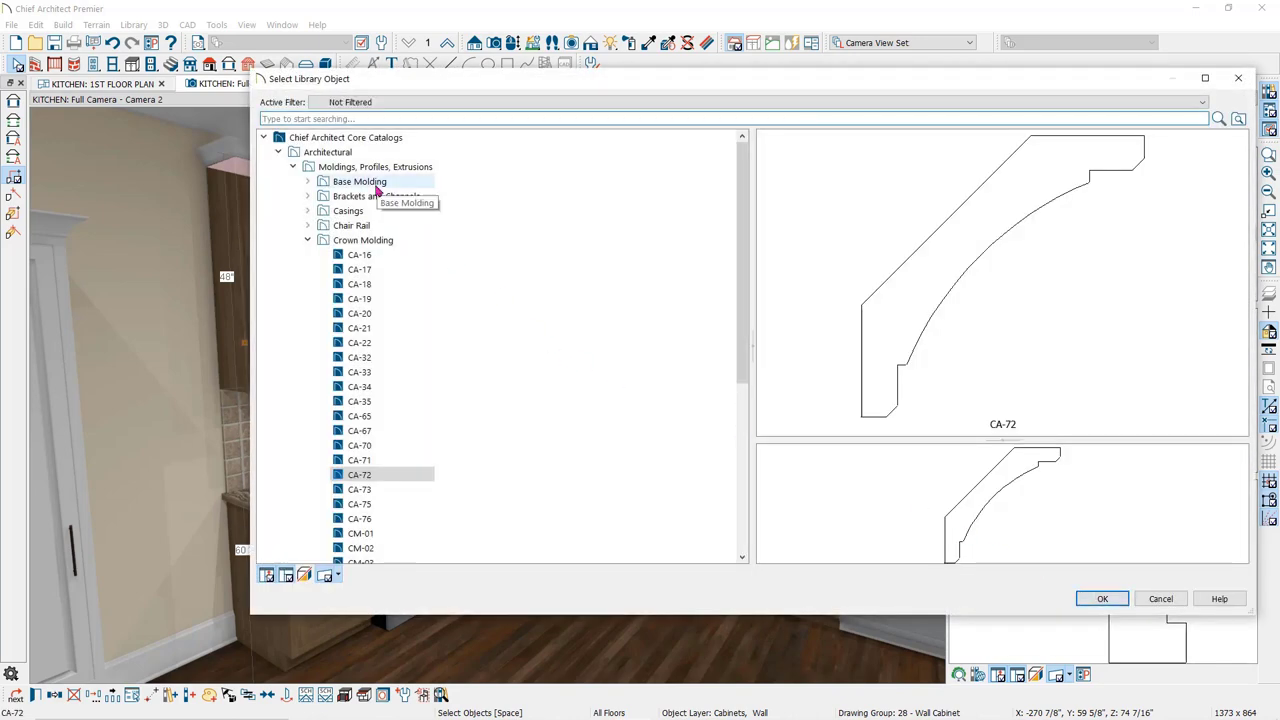
click(264, 138)
click(264, 167)
click(278, 211)
click(293, 225)
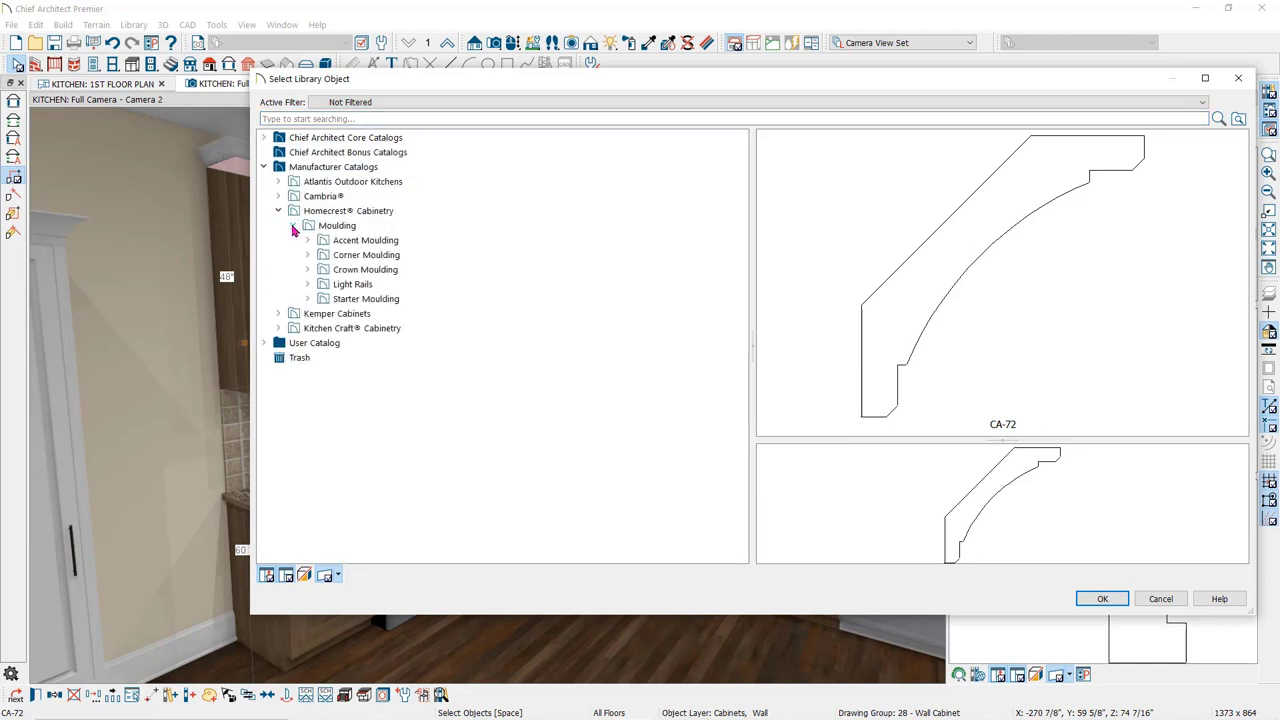
click(323, 284)
click(308, 285)
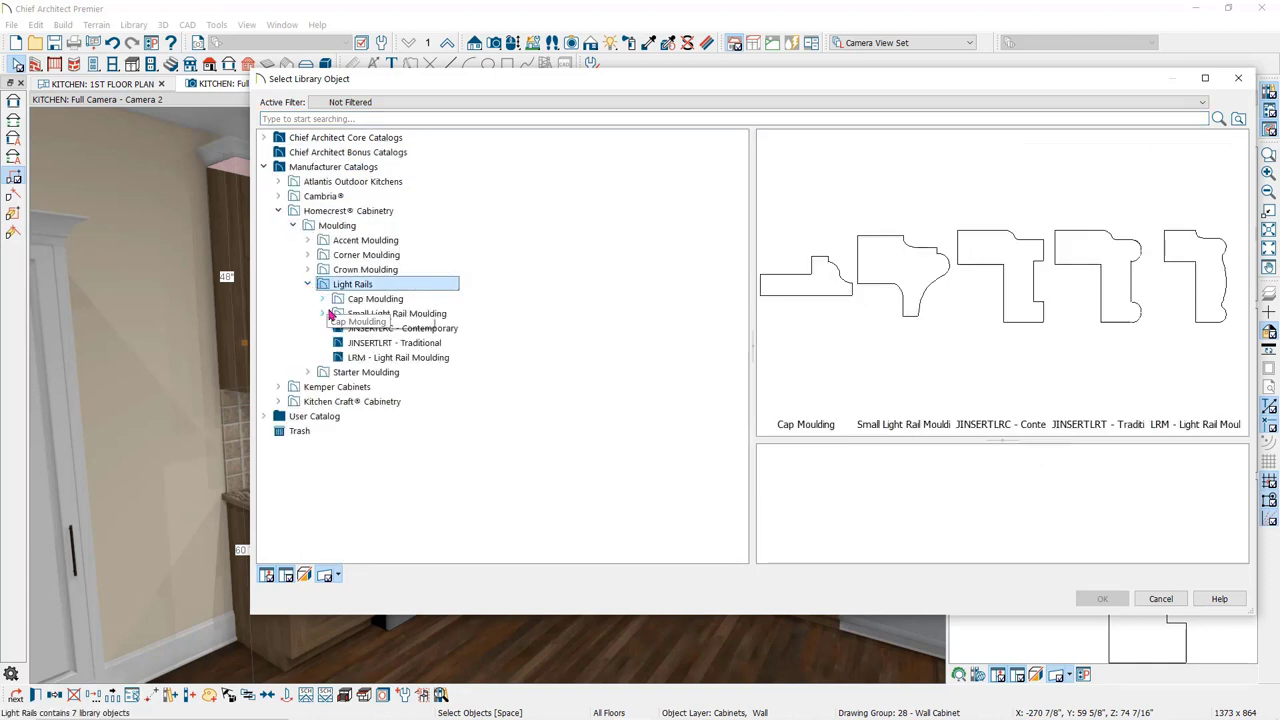
click(323, 313)
click(971, 262)
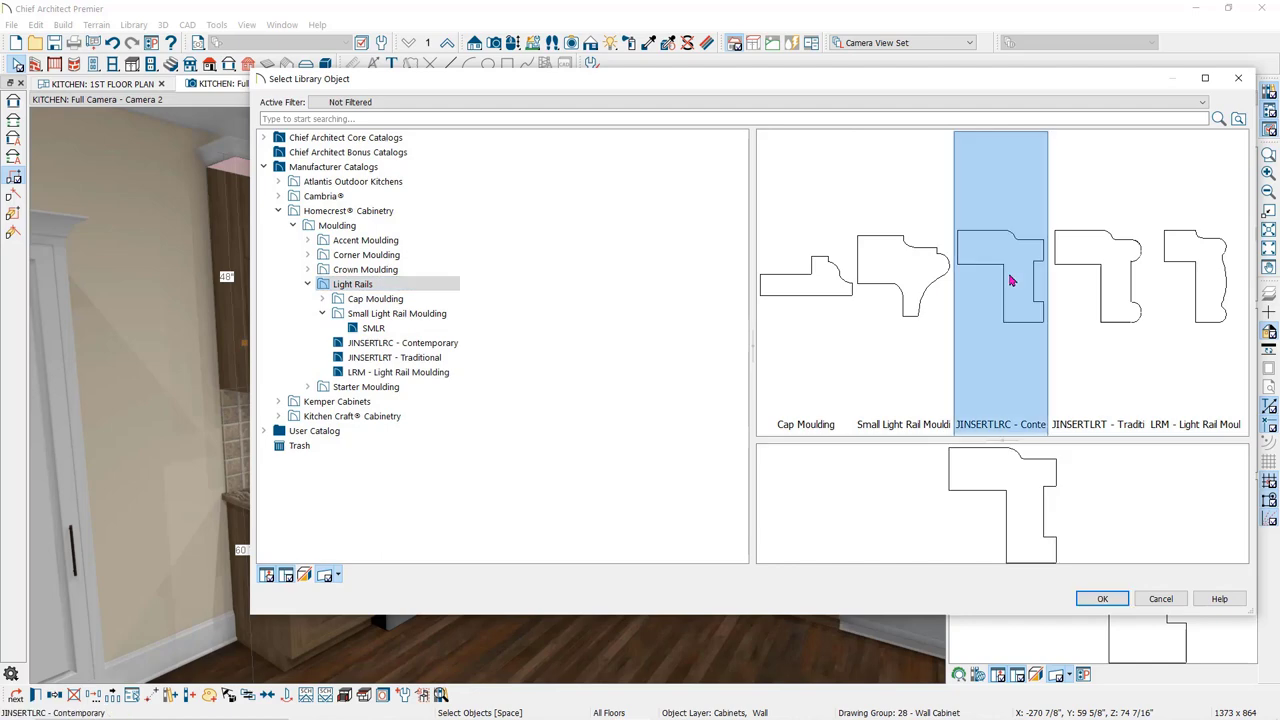
click(1100, 599)
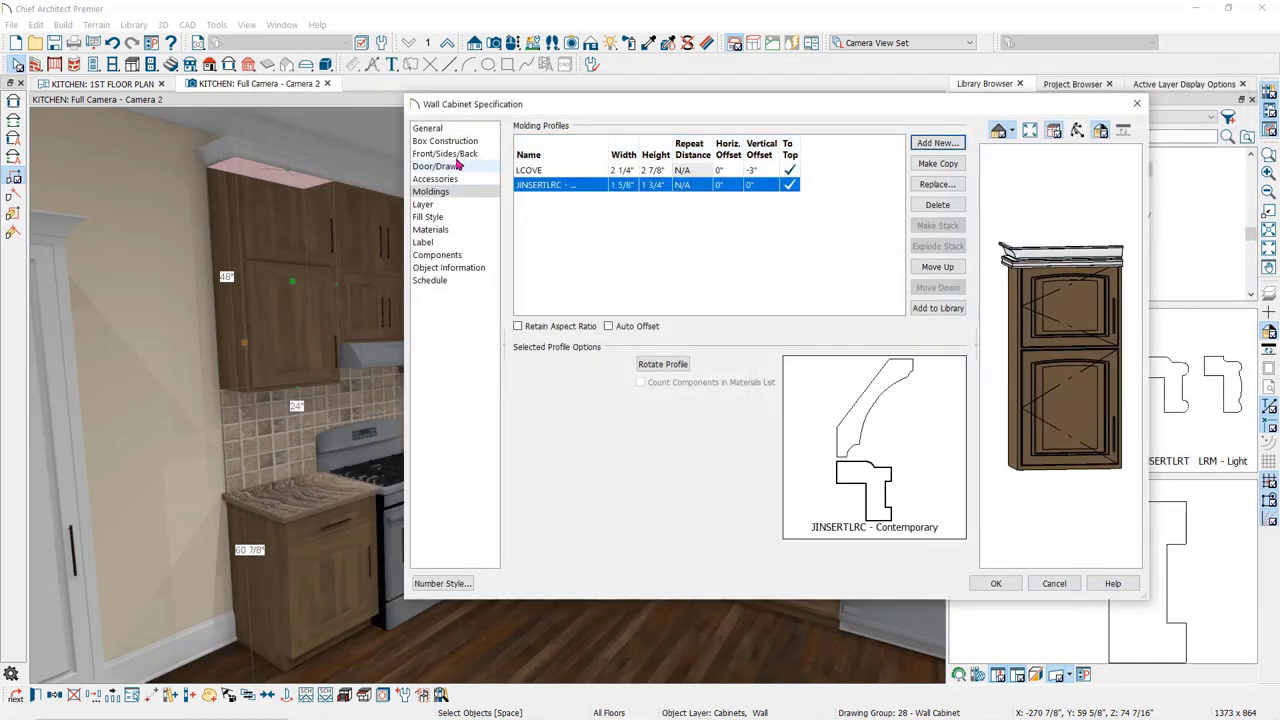
Step: Set the vertical offset of the JINSERTLRC light rail to 48", matching the wall cabinet's height, and apply the molding changes
click(437, 131)
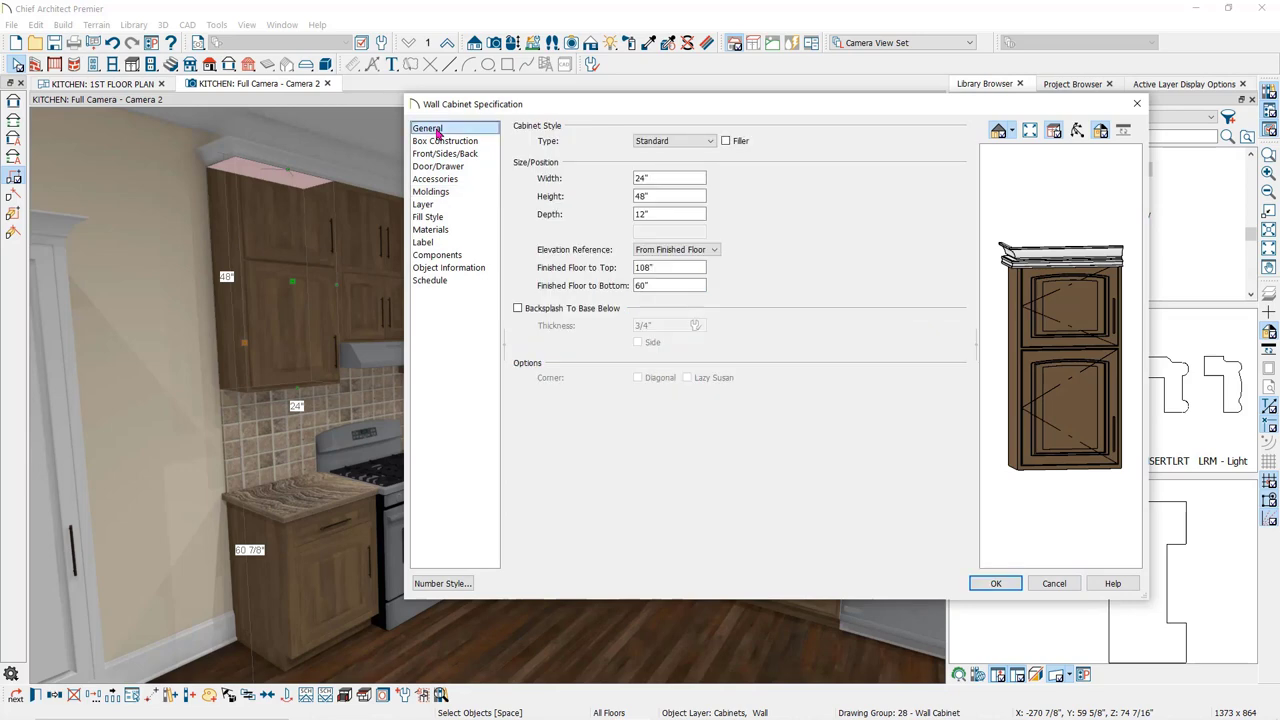
click(640, 196)
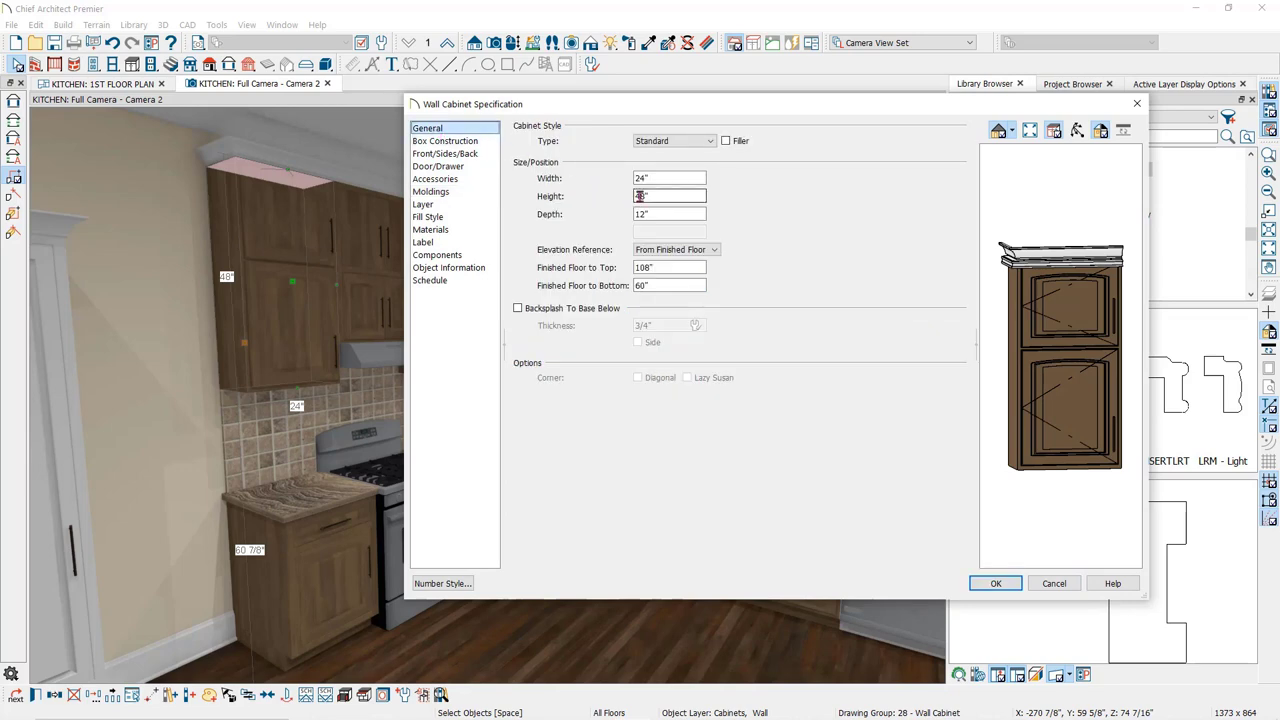
click(462, 197)
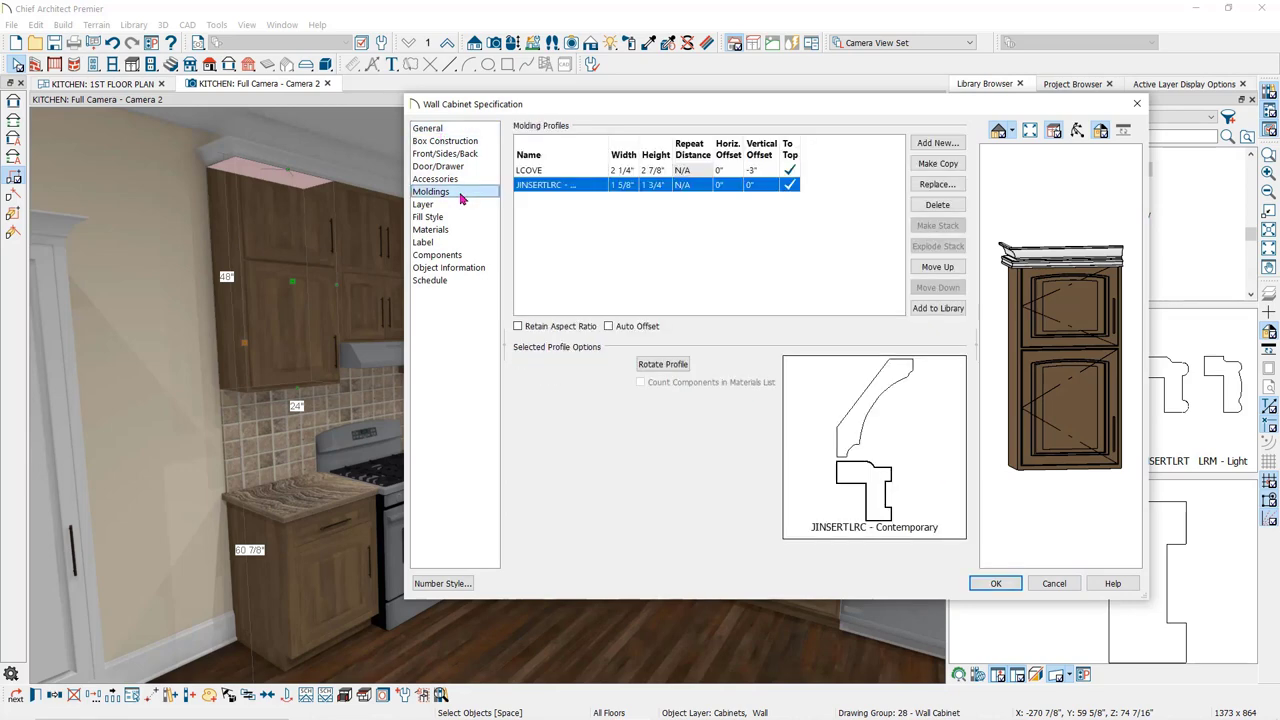
click(752, 186)
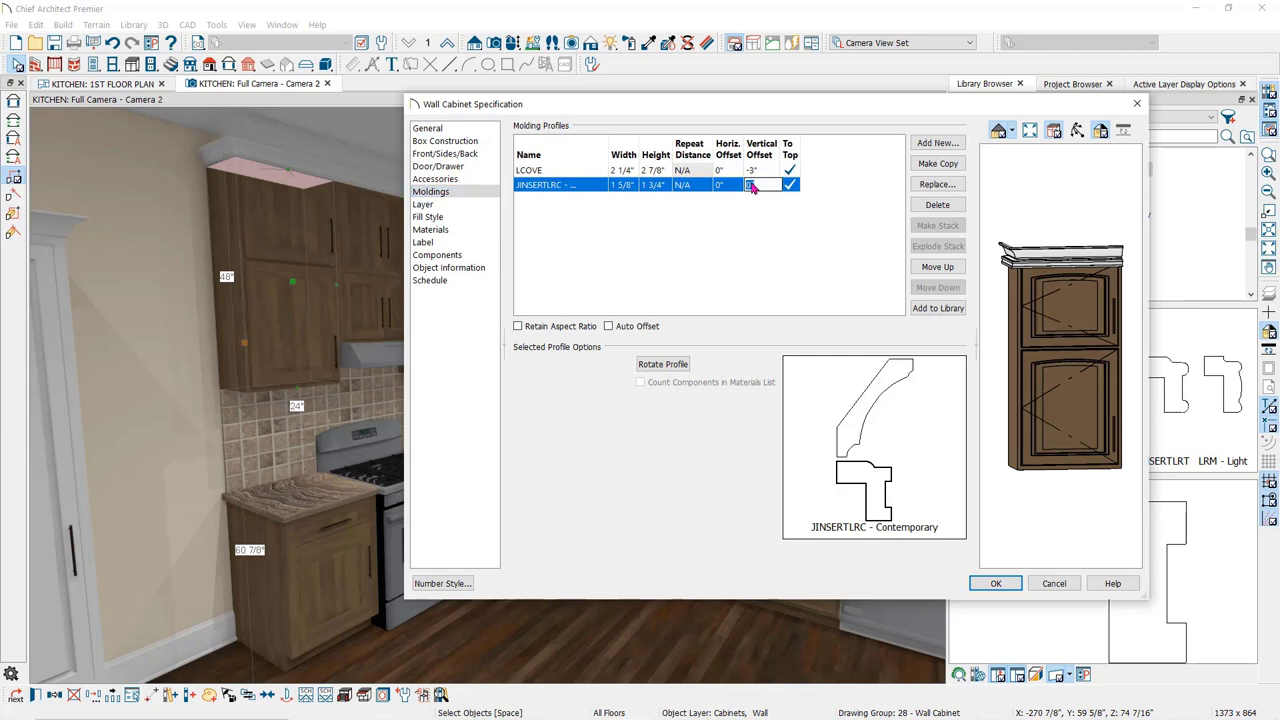
text(48)
click(990, 583)
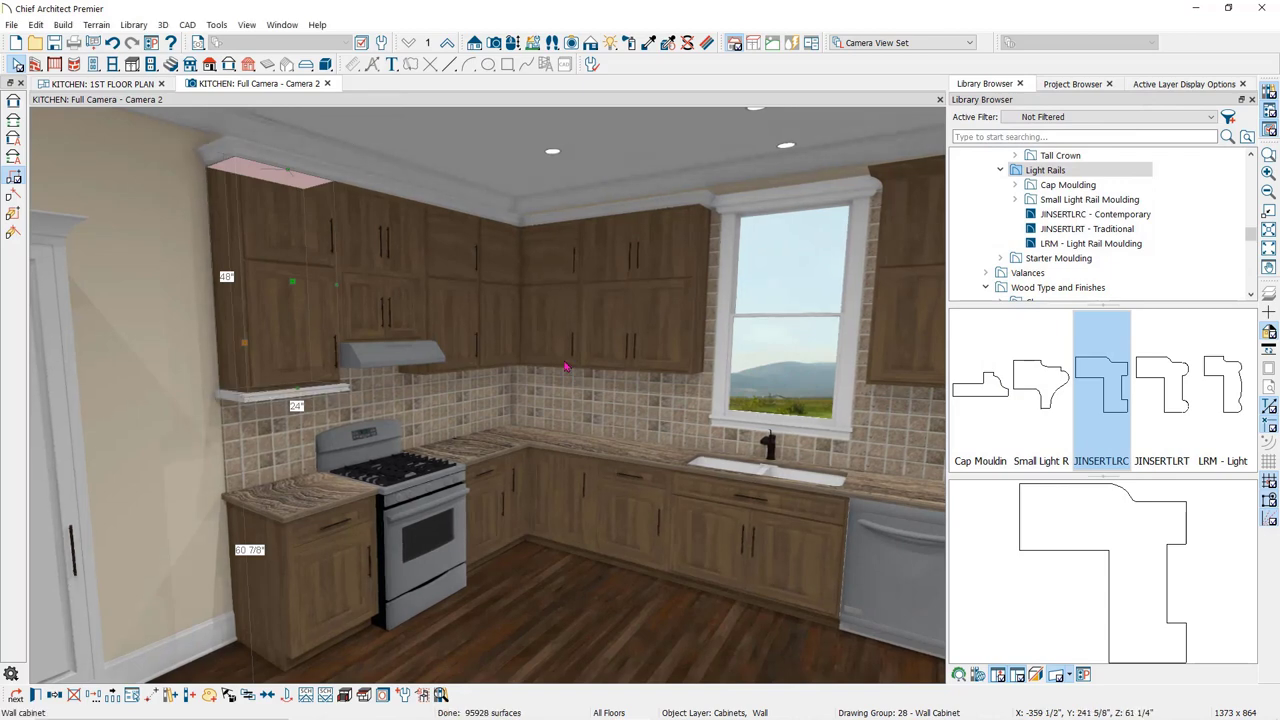
key(Escape)
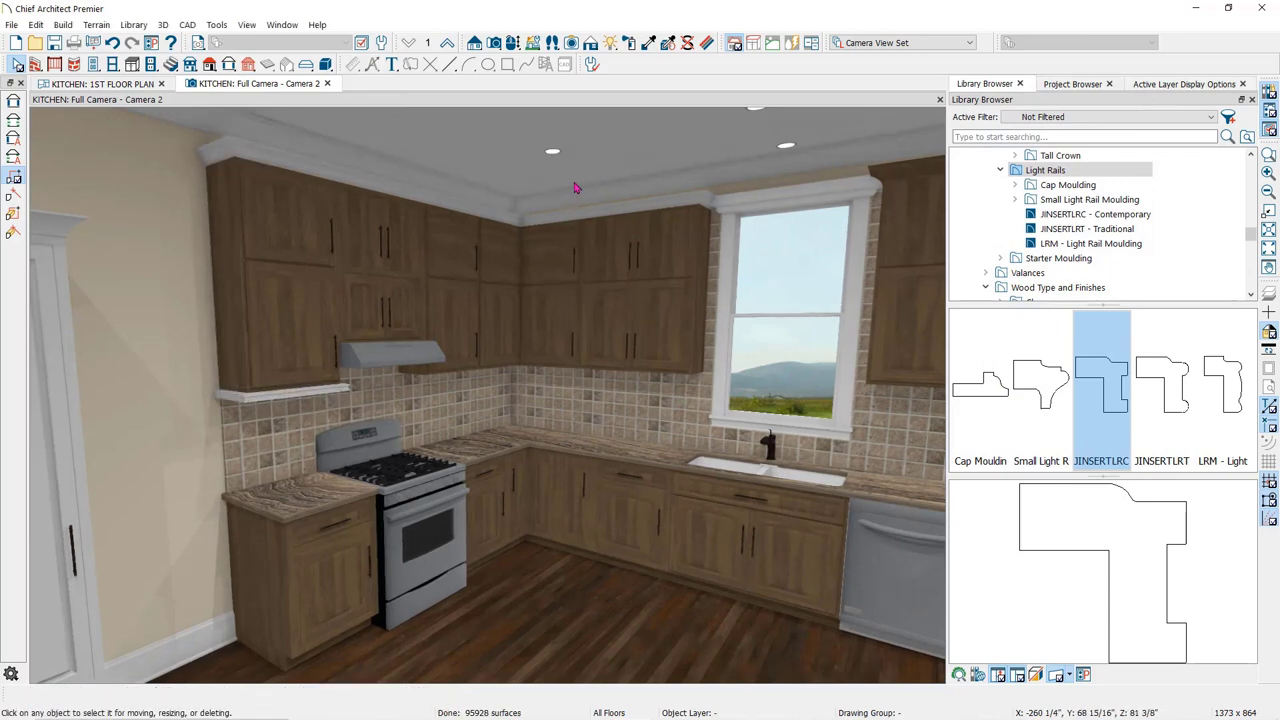
Step: Load only the Moldings property from the wall cabinet left of the range hood into the Object Painter
click(669, 44)
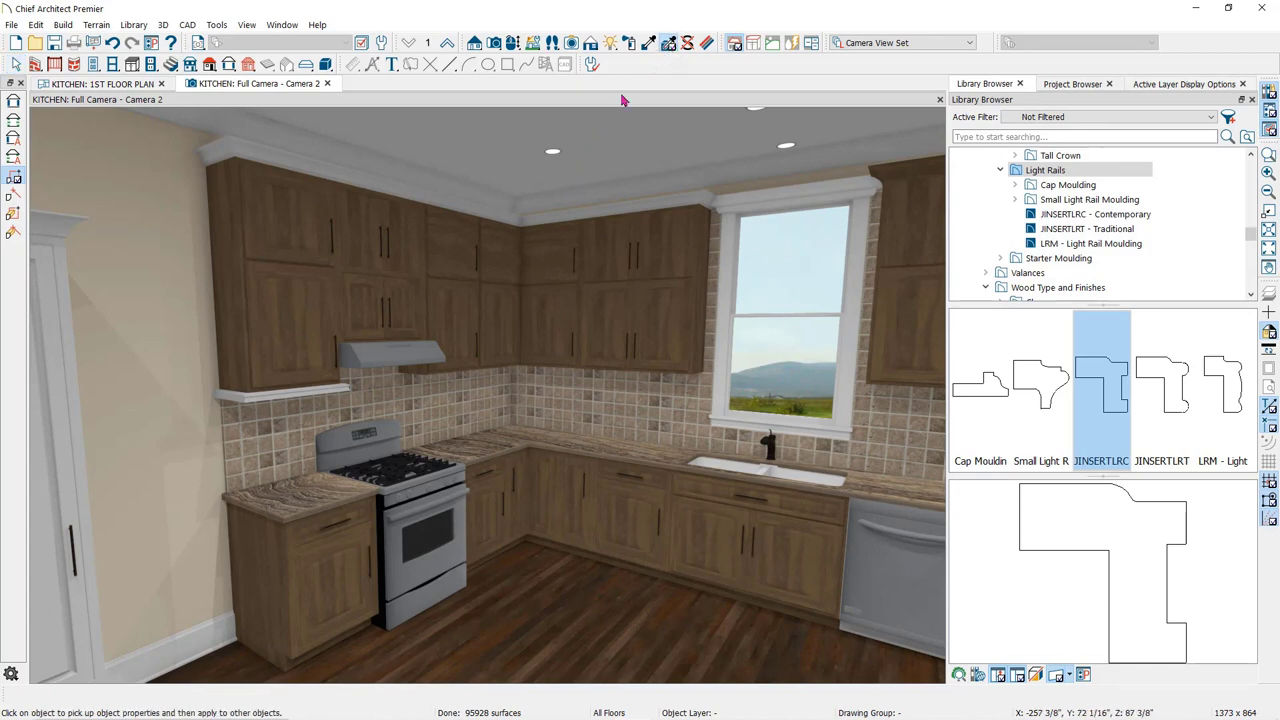
click(313, 348)
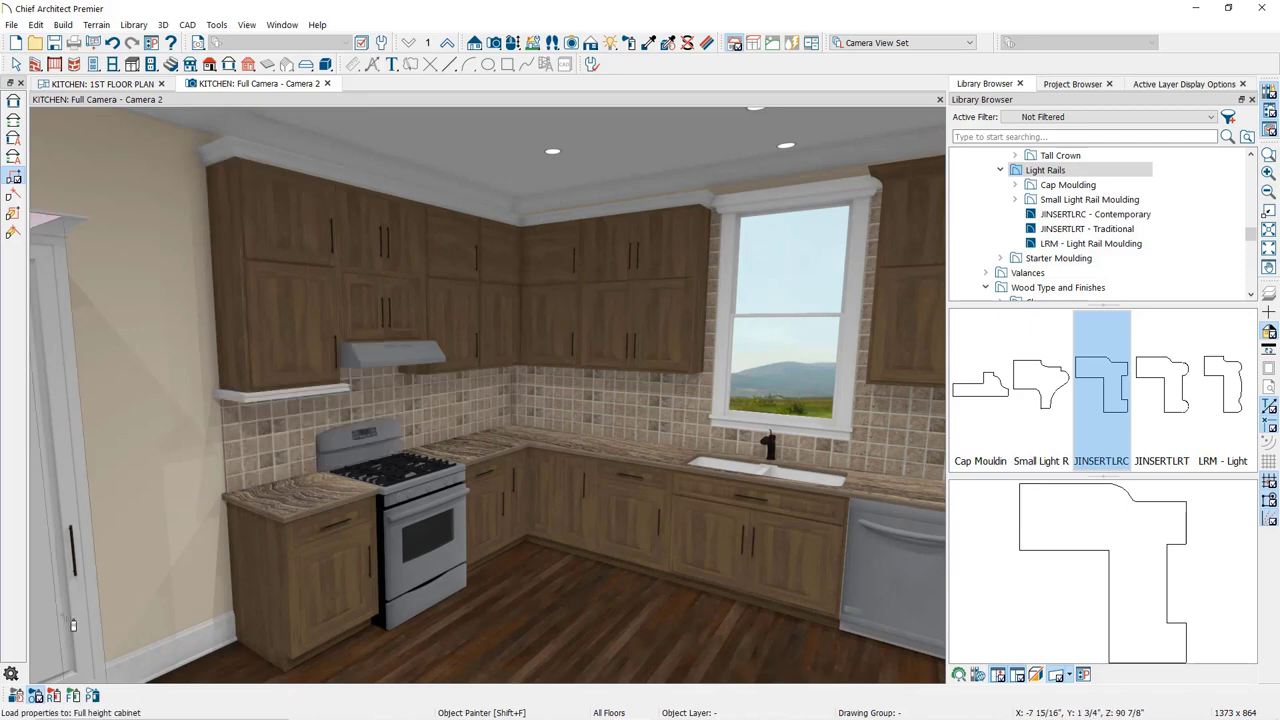
click(16, 697)
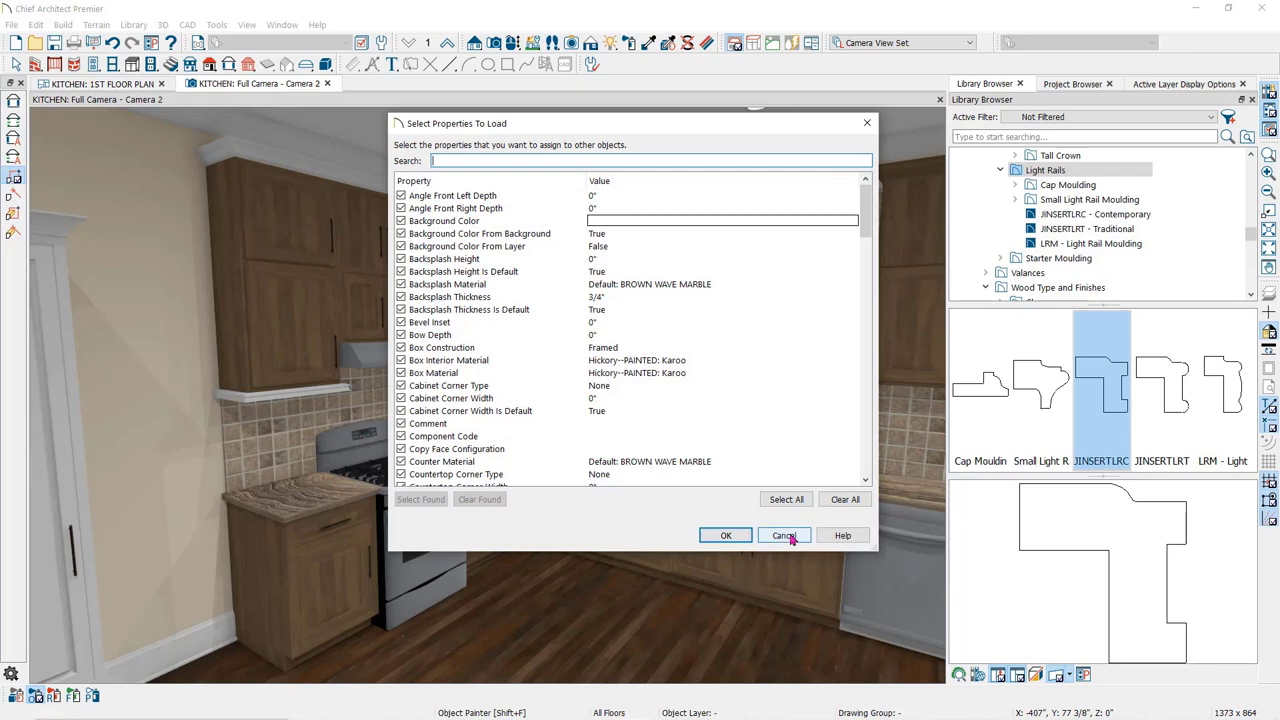
click(842, 499)
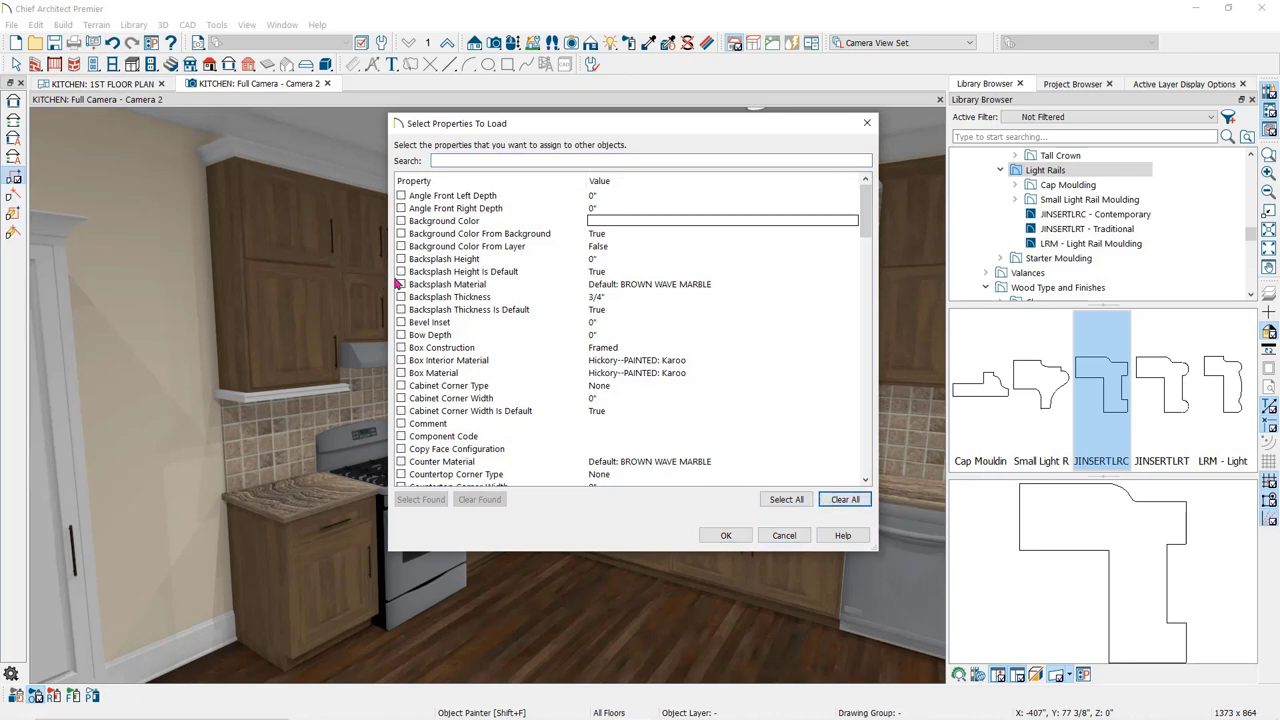
scroll(460, 320, down, 10)
scroll(457, 337, down, 20)
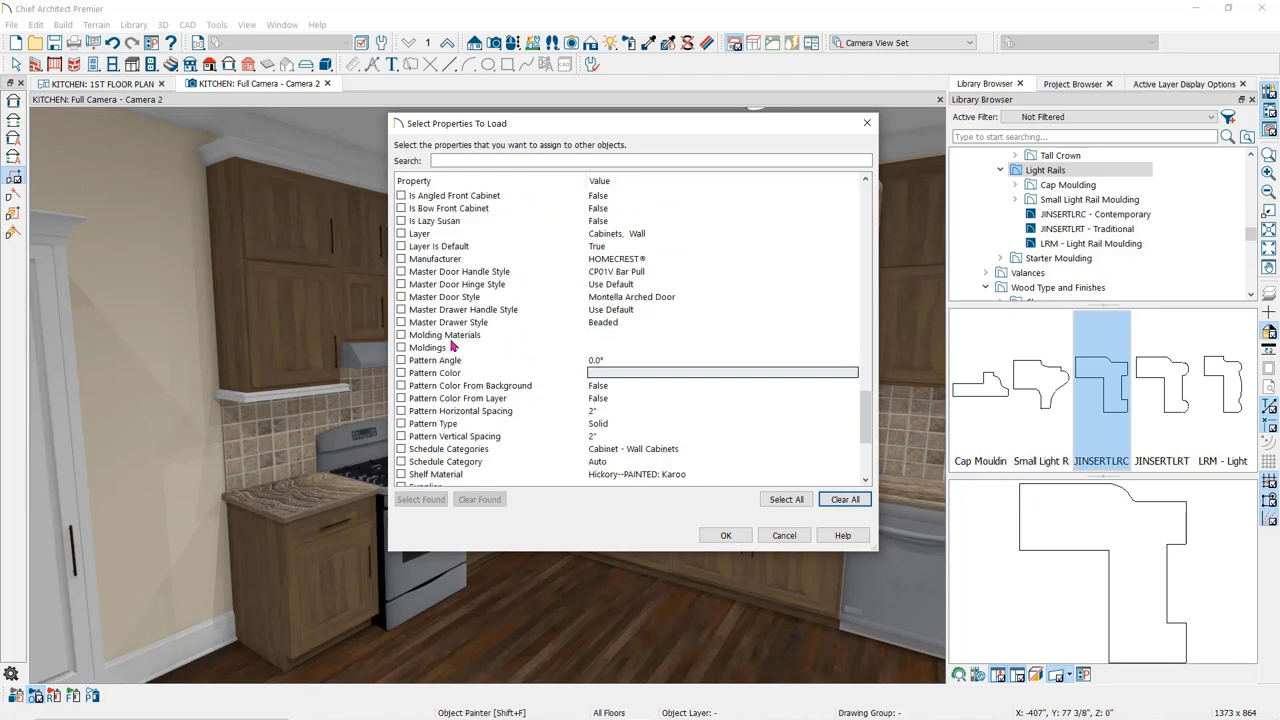
click(402, 348)
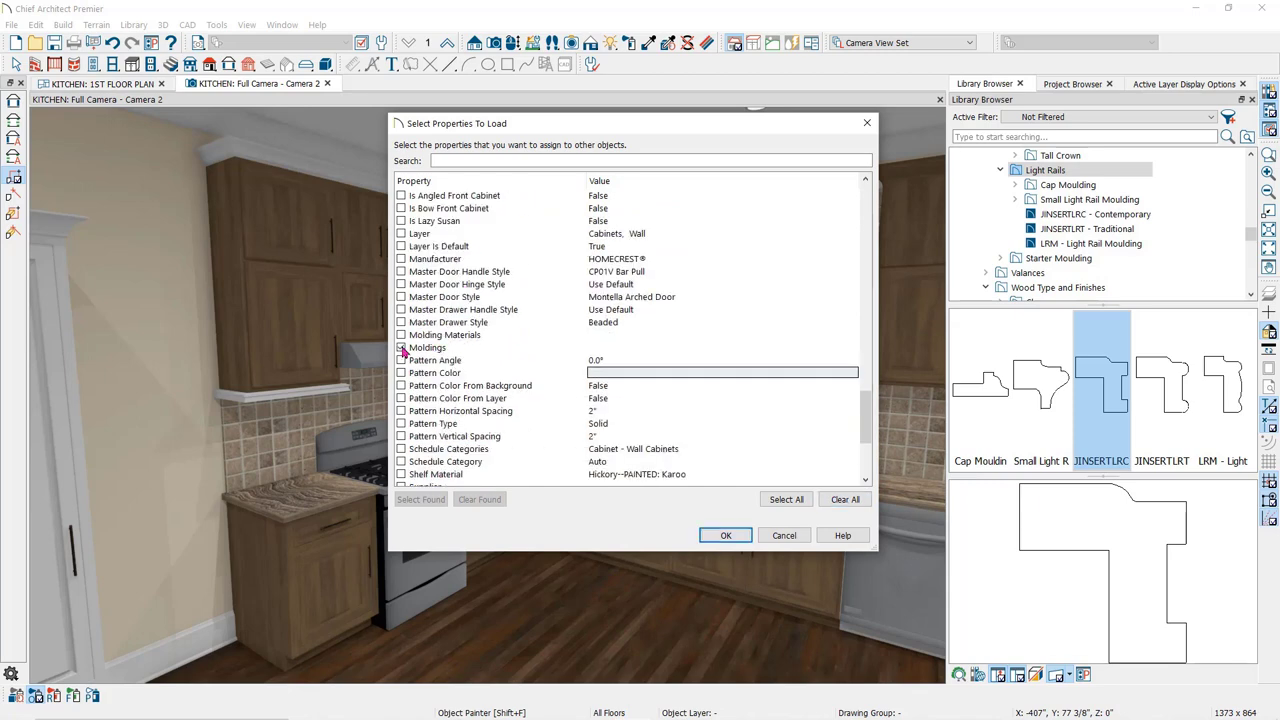
click(720, 535)
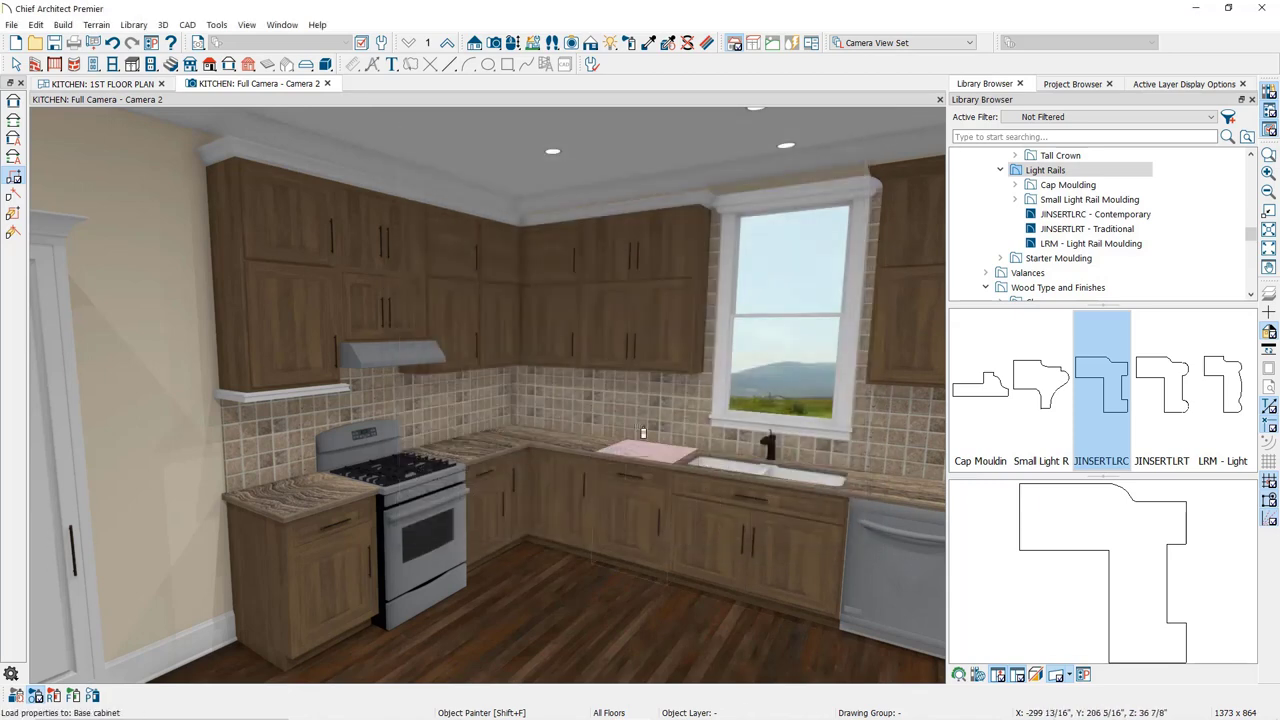
Step: Apply the loaded moldings to the wall cabinets between the range hood and the window, including the corner cabinet
click(481, 356)
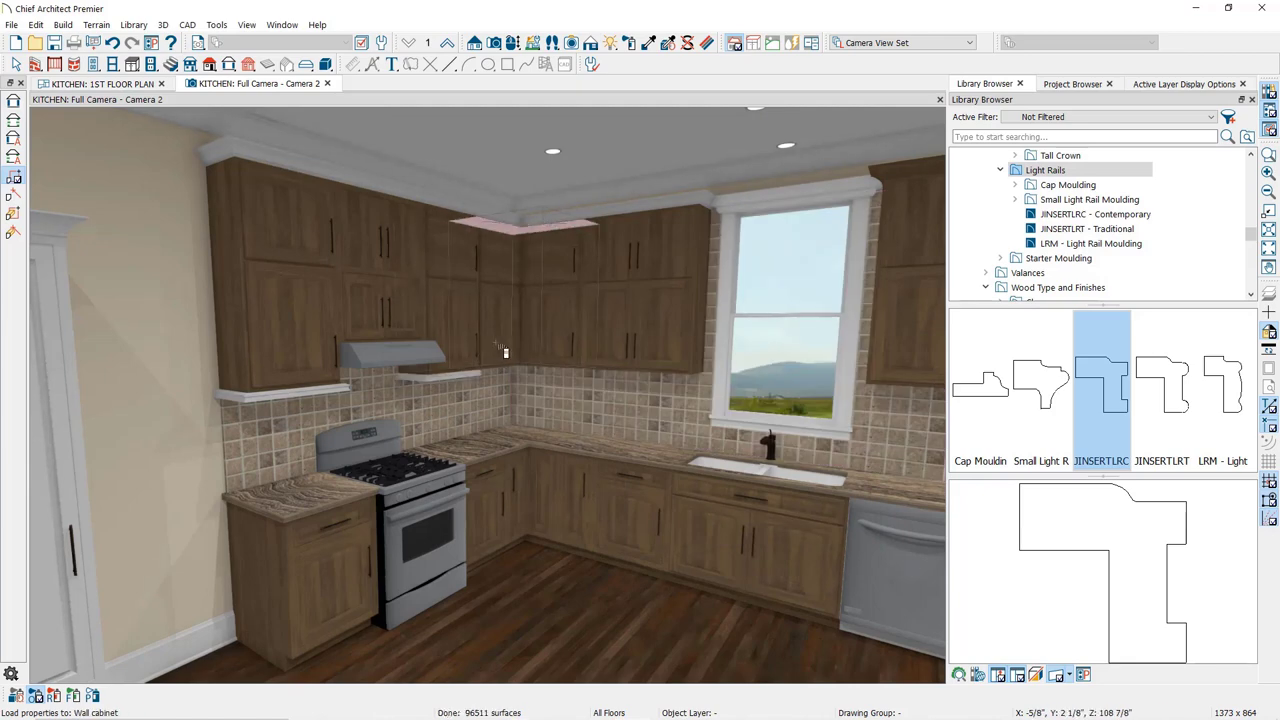
click(505, 352)
click(650, 354)
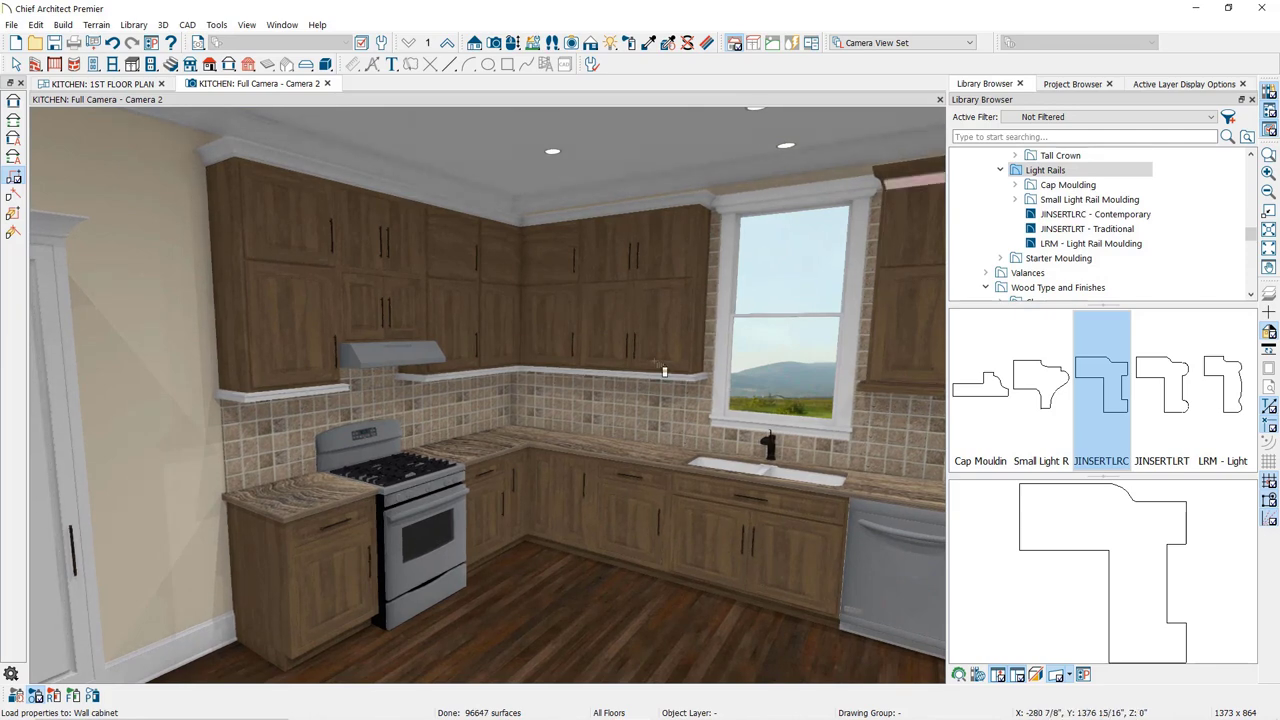
key(space)
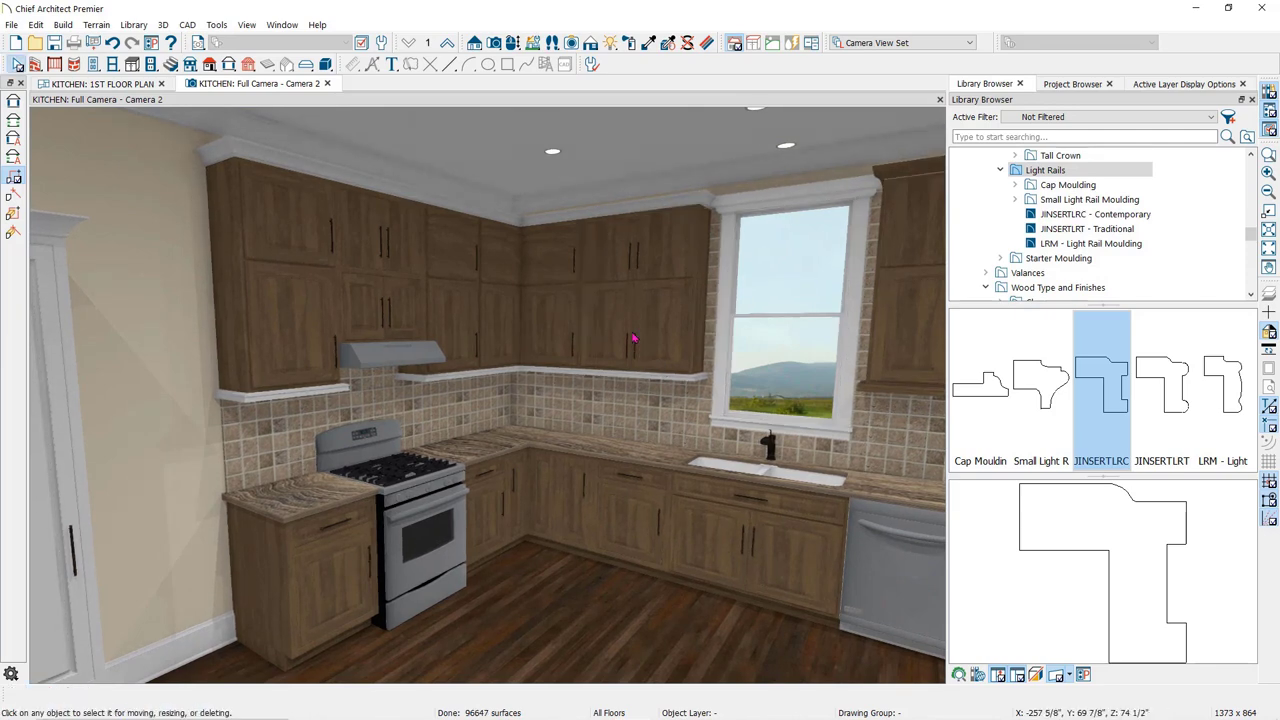
Step: Paint the wall cabinets' crown molding and the light rail left of the range hood with the Hickory--PAINTED: Karoo material
click(649, 42)
click(608, 237)
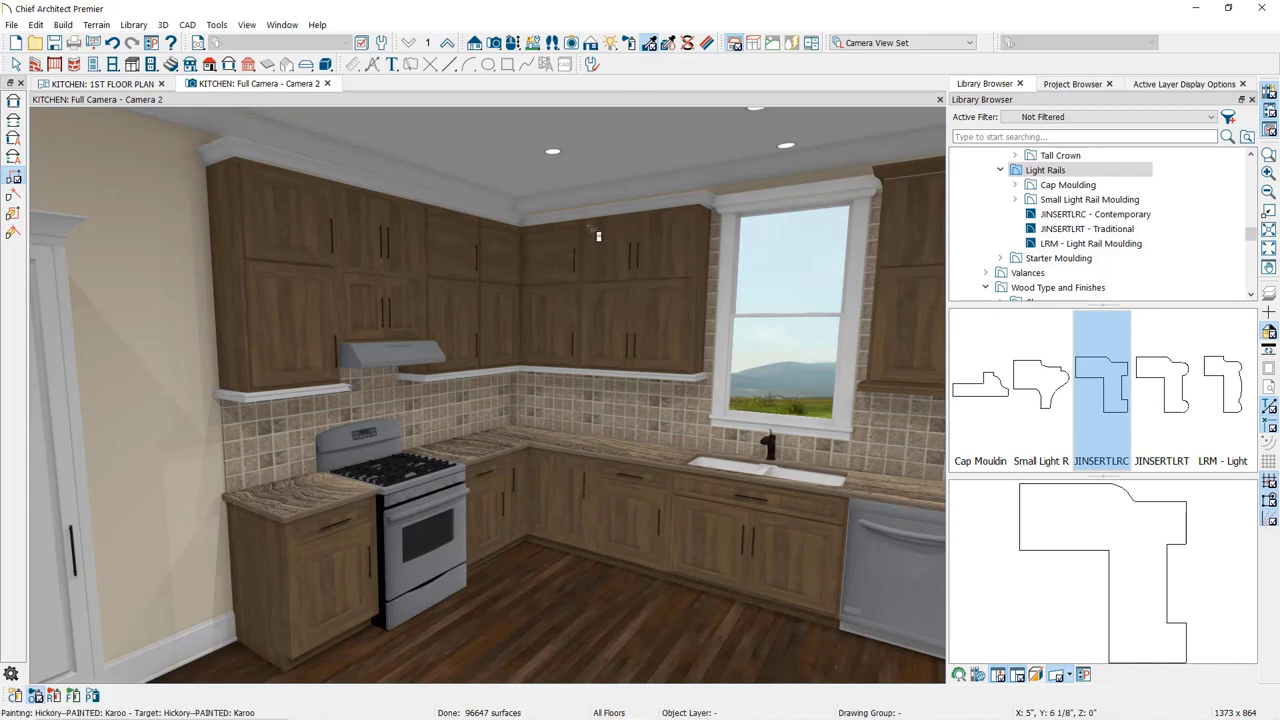
click(597, 221)
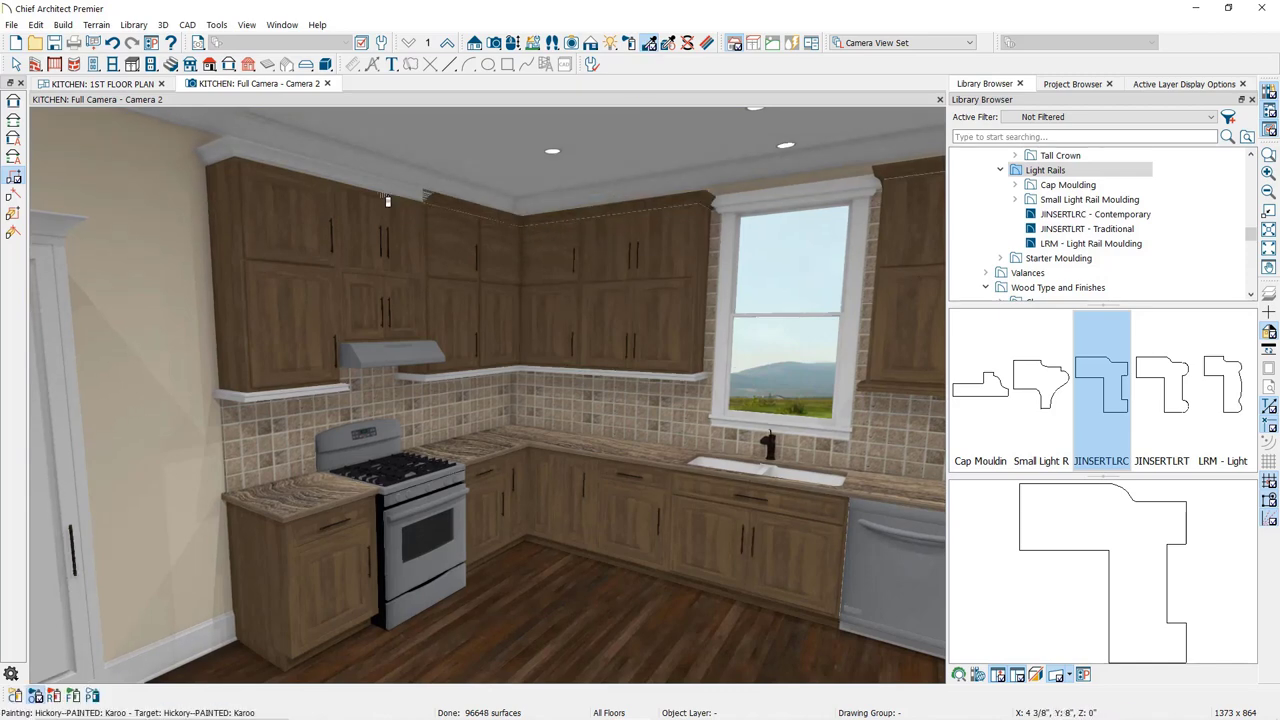
click(382, 192)
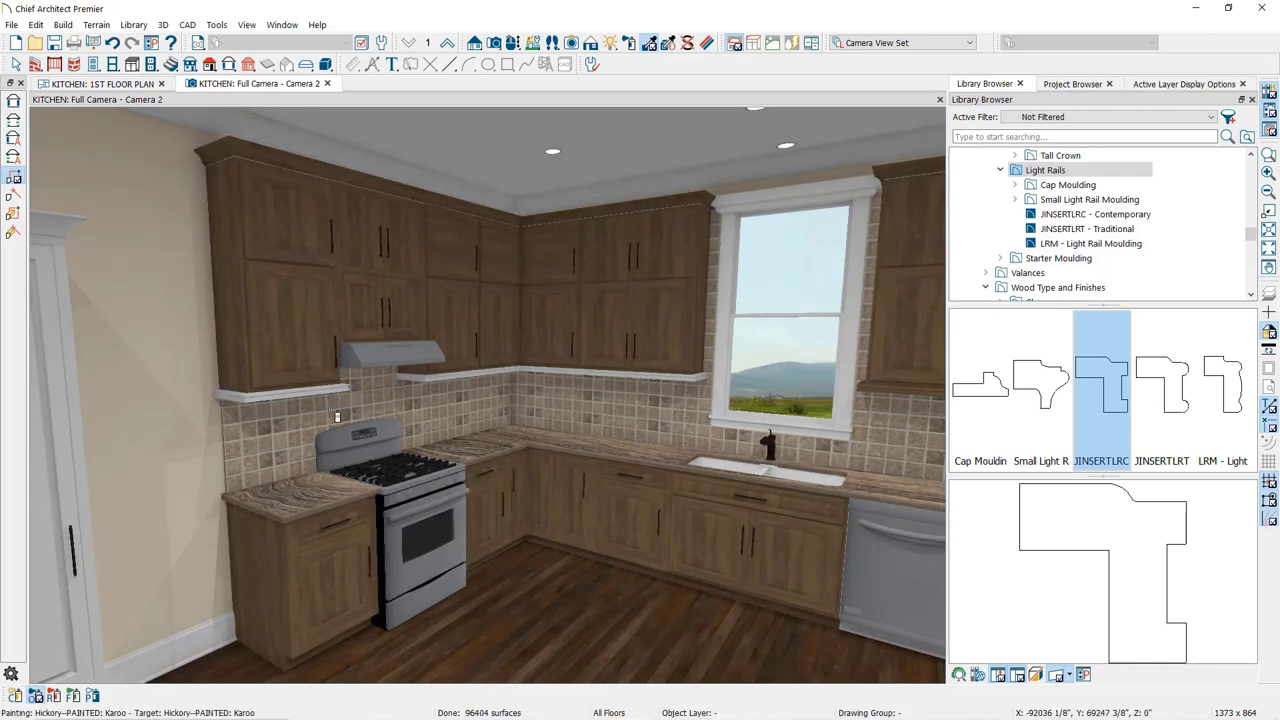
click(418, 393)
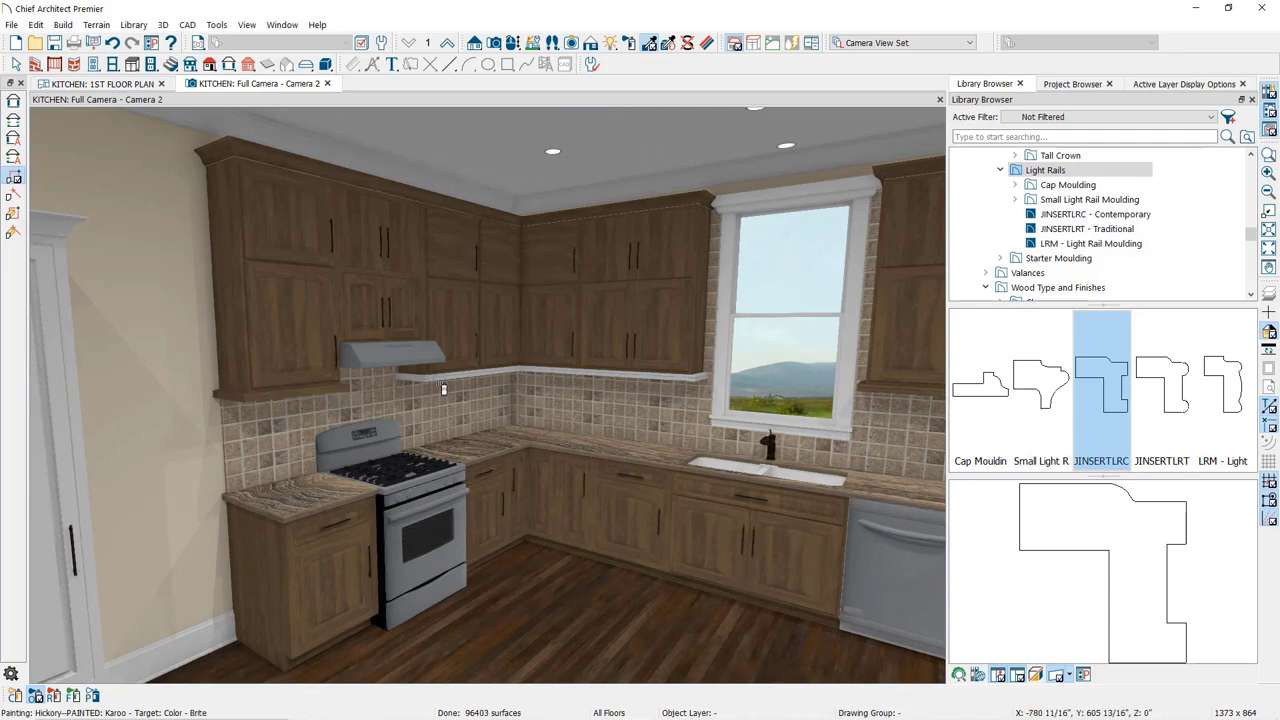